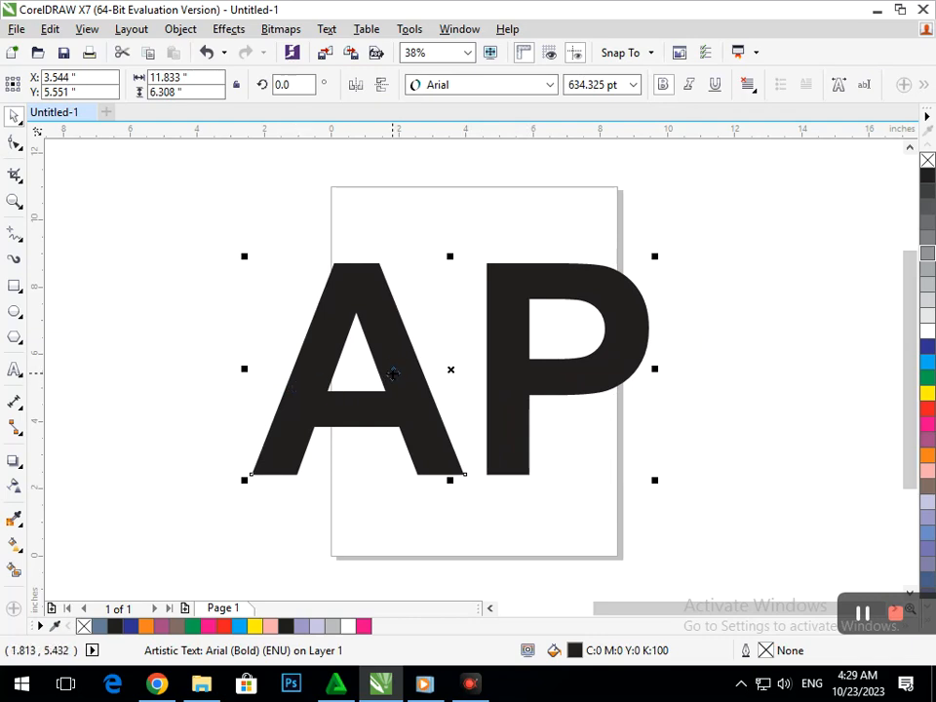
- Move the AP lettering slightly left and down on the page
{"action": "key", "text": "ctrl+q"}
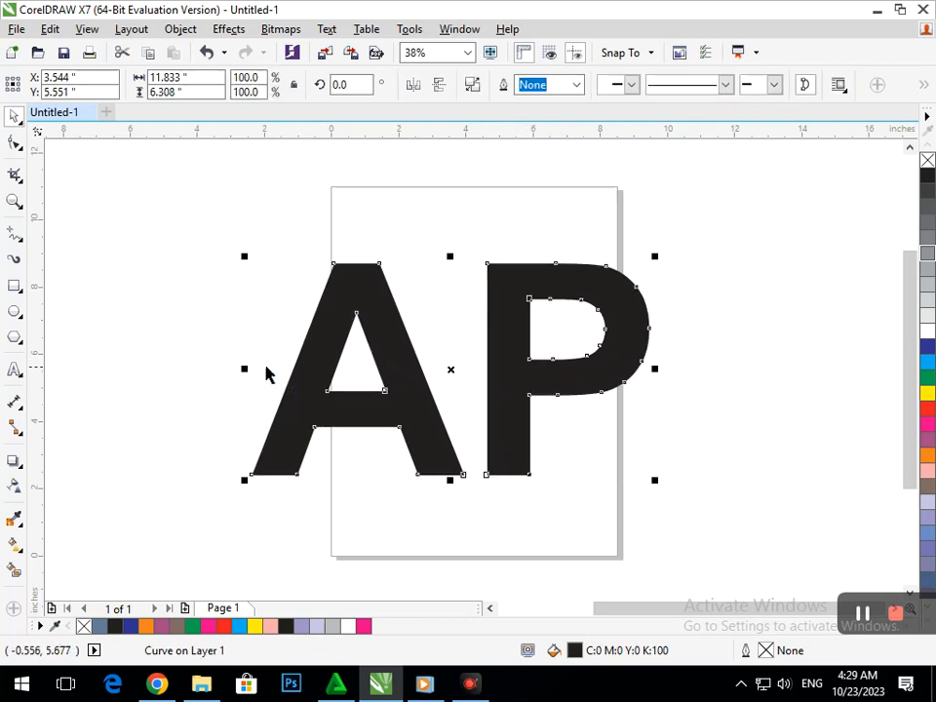
{"action": "left_click_drag", "start_coordinate": [319, 327], "coordinate": [297, 363]}
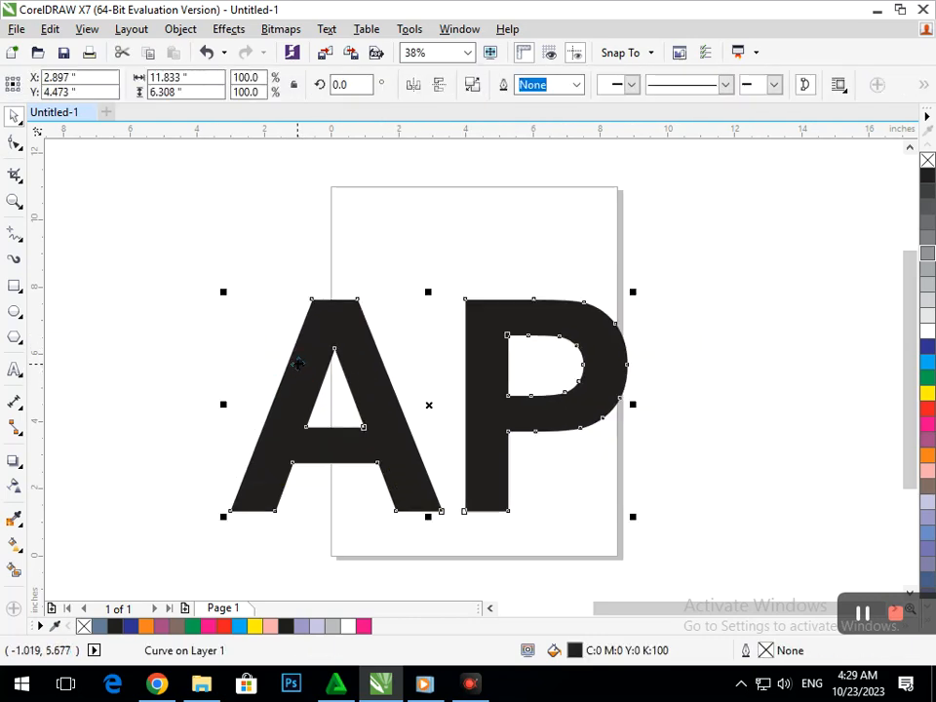
{"action": "key", "text": "ctrl+k"}
{"action": "key", "text": "ctrl+z"}
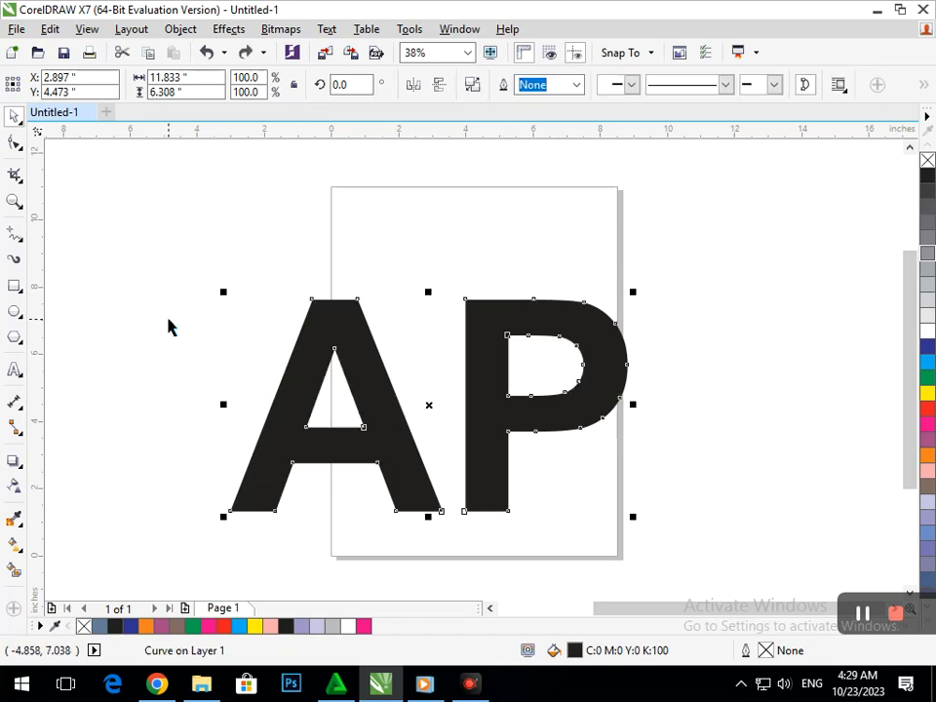
{"action": "key", "text": "ctrl+z"}
{"action": "key", "text": "ctrl+k"}
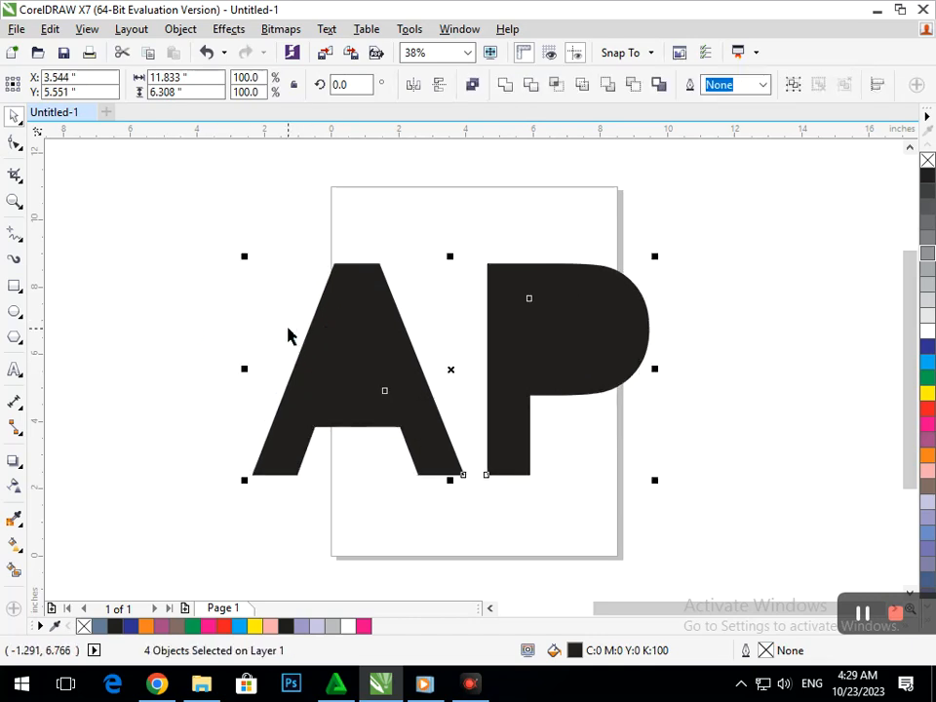
{"action": "key", "text": "ctrl+z"}
{"action": "key", "text": "ctrl+z"}
{"action": "key", "text": "ctrl+z"}
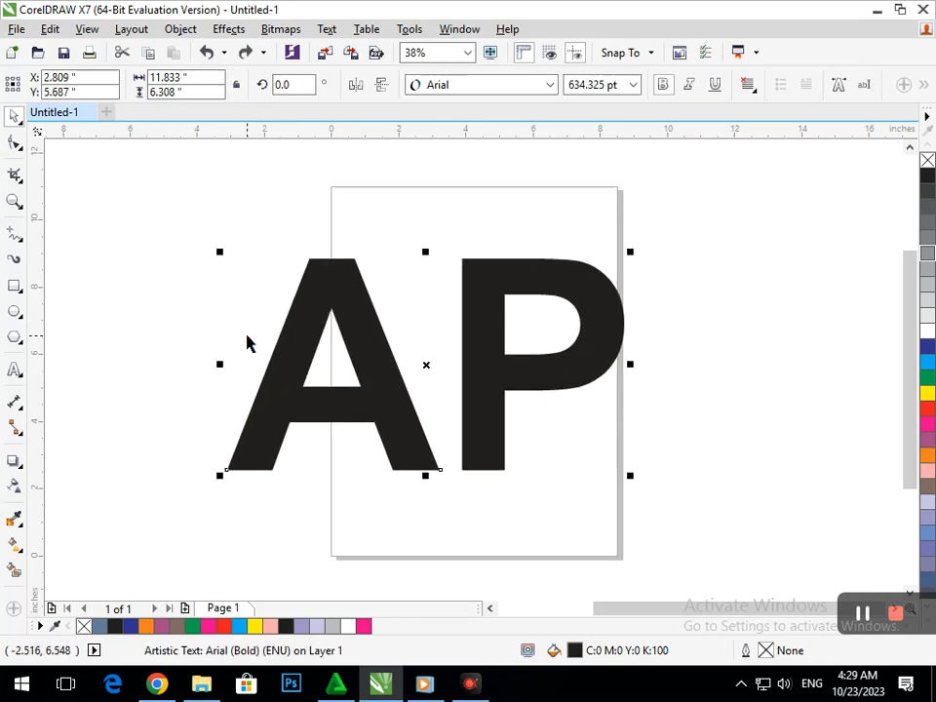
- Break the AP text into separate letters and give both letters no fill with a black outline
{"action": "key", "text": "ctrl+k"}
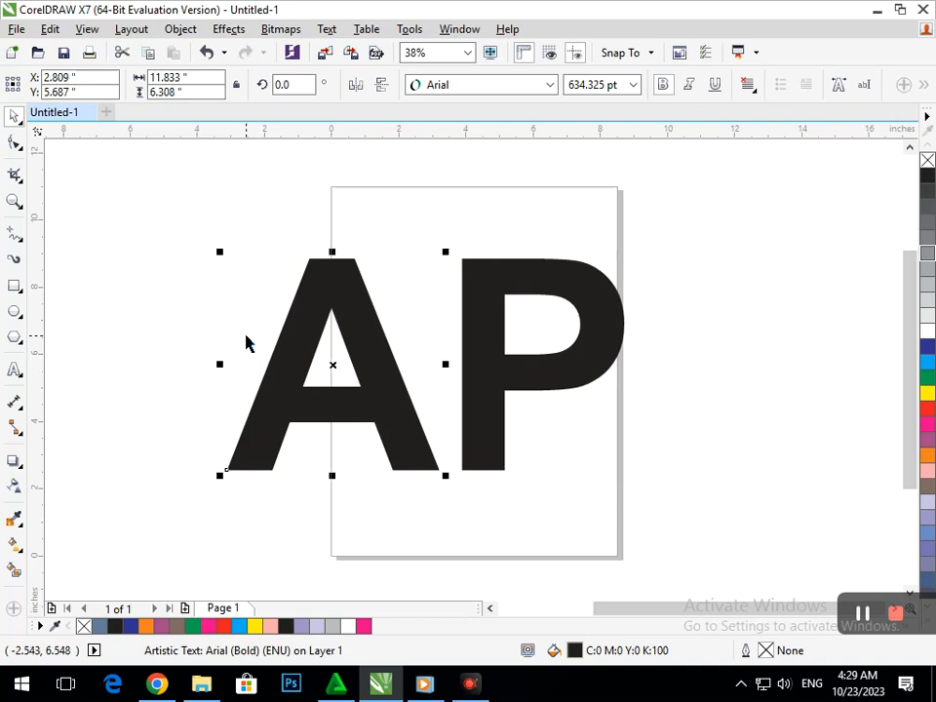
{"action": "left_click", "coordinate": [150, 246]}
{"action": "left_click_drag", "start_coordinate": [179, 209], "coordinate": [639, 480]}
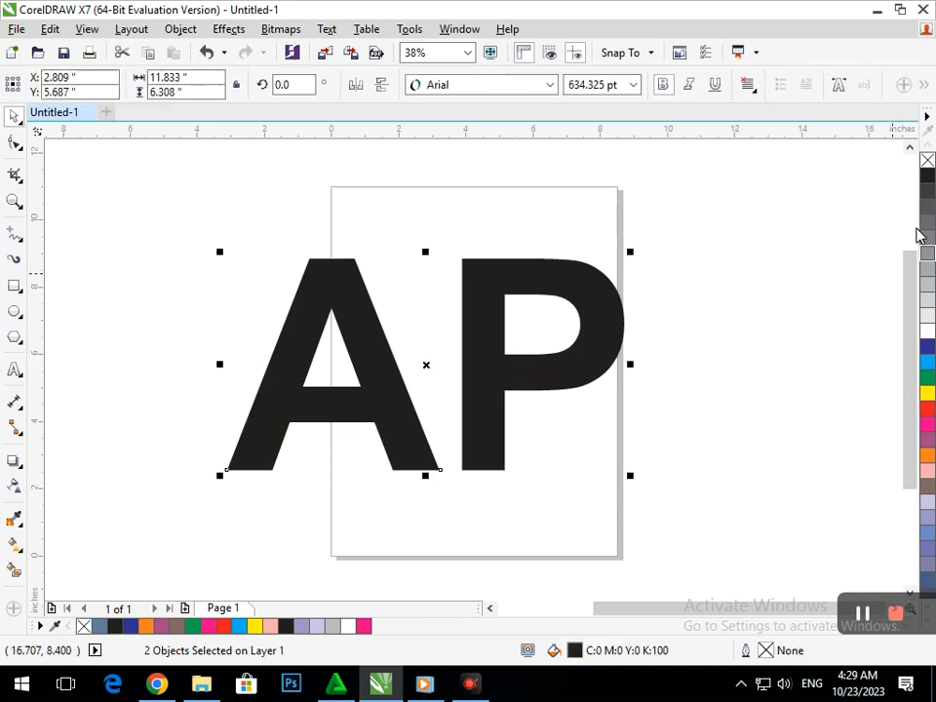
{"action": "left_click", "coordinate": [928, 160]}
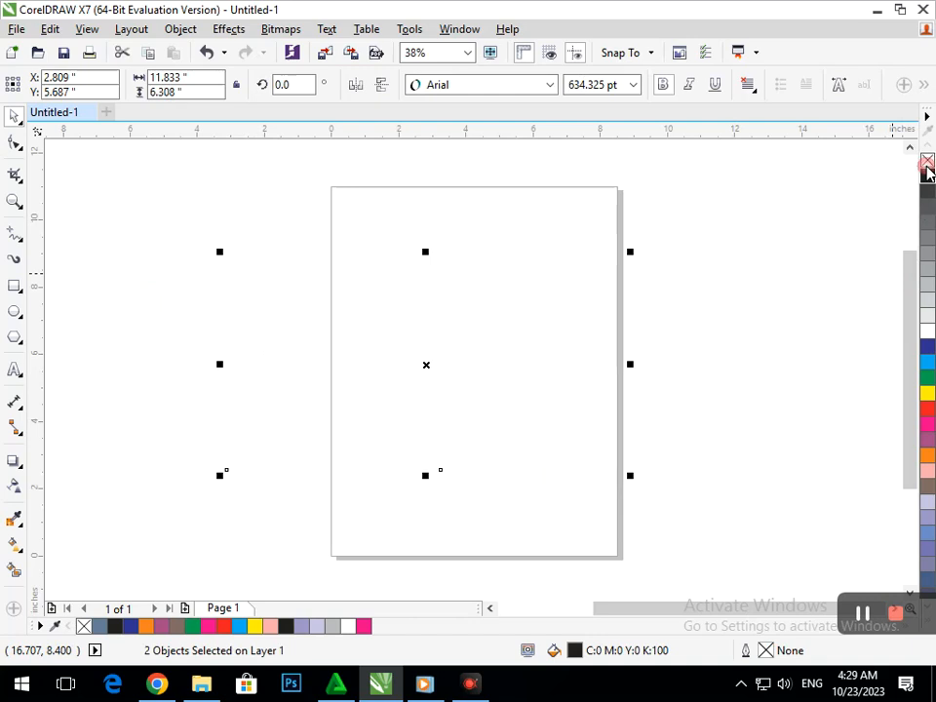
{"action": "right_click", "coordinate": [928, 176]}
{"action": "left_click", "coordinate": [189, 450]}
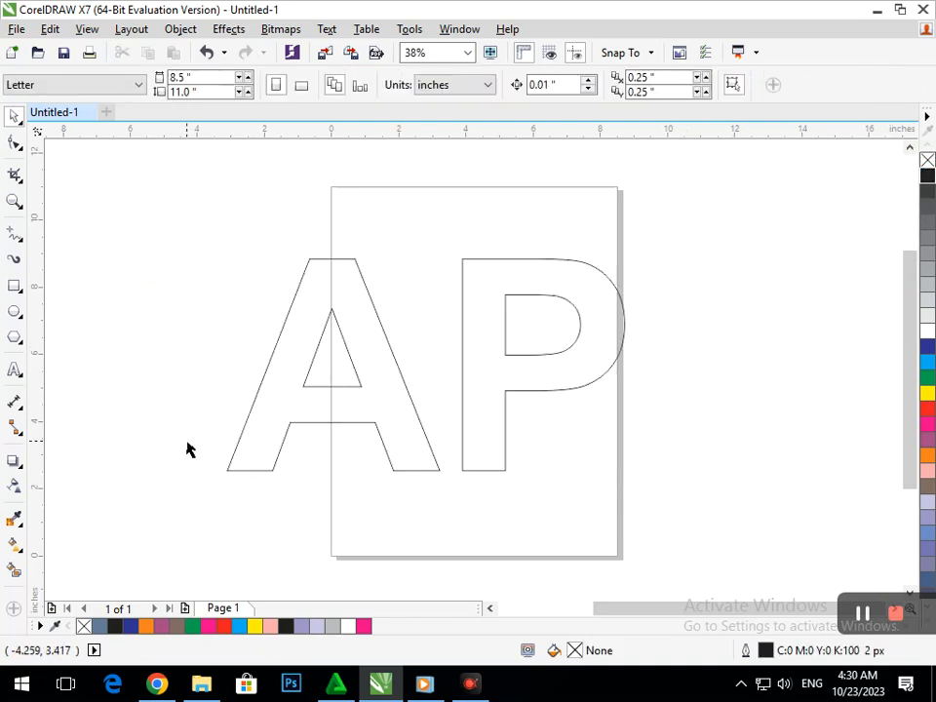
- Draw a horizontal rectangle about 10.5 by 1.06 inches through the A's inner triangle, ending at the P's stem
{"action": "left_click", "coordinate": [17, 313]}
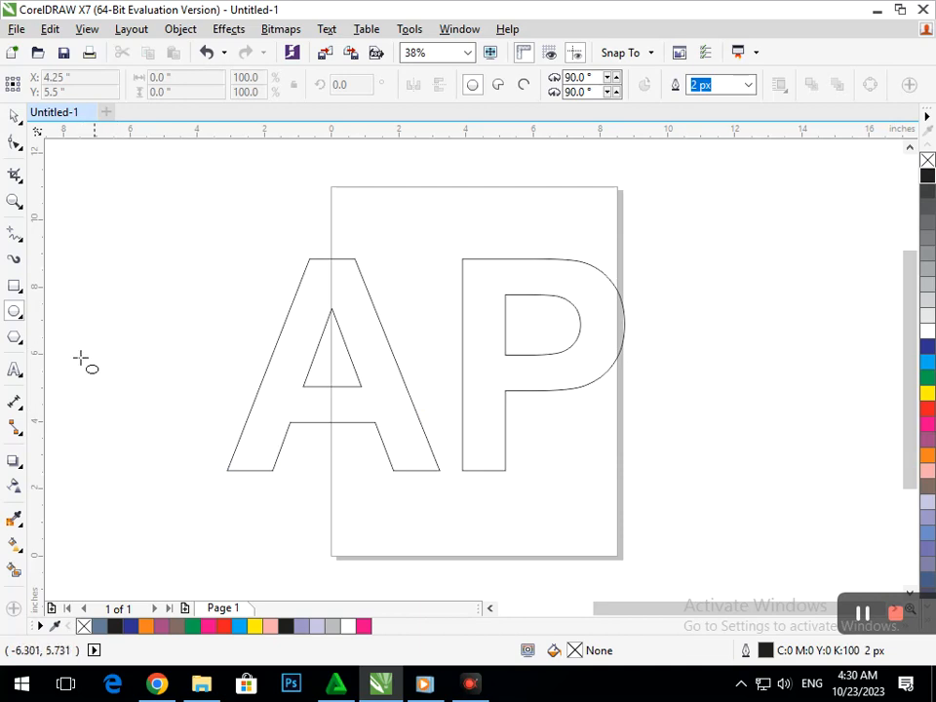
{"action": "left_click", "coordinate": [14, 115]}
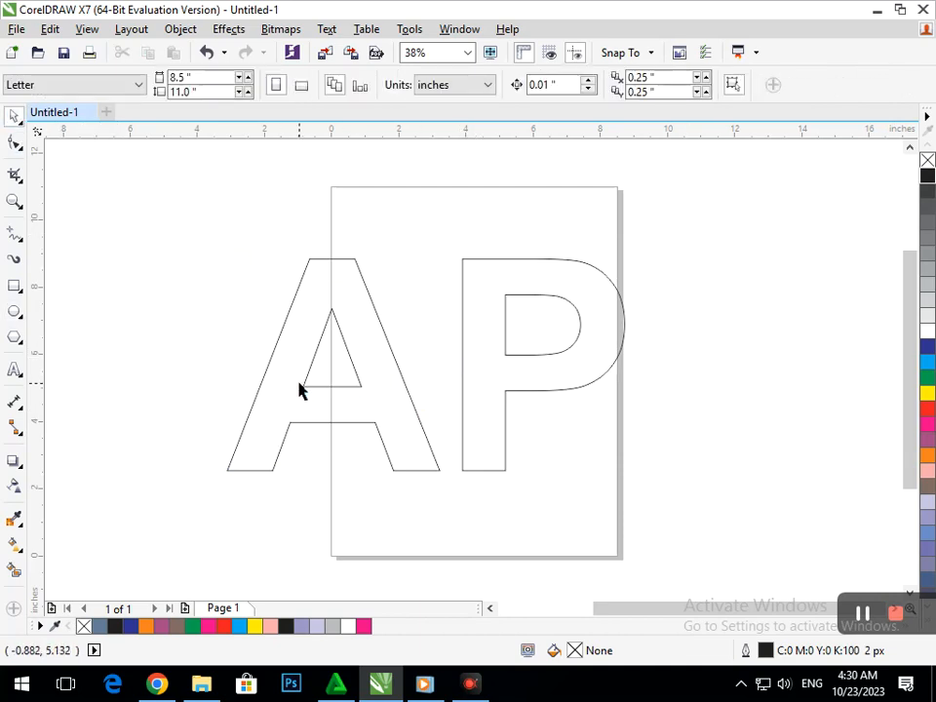
{"action": "left_click", "coordinate": [14, 286]}
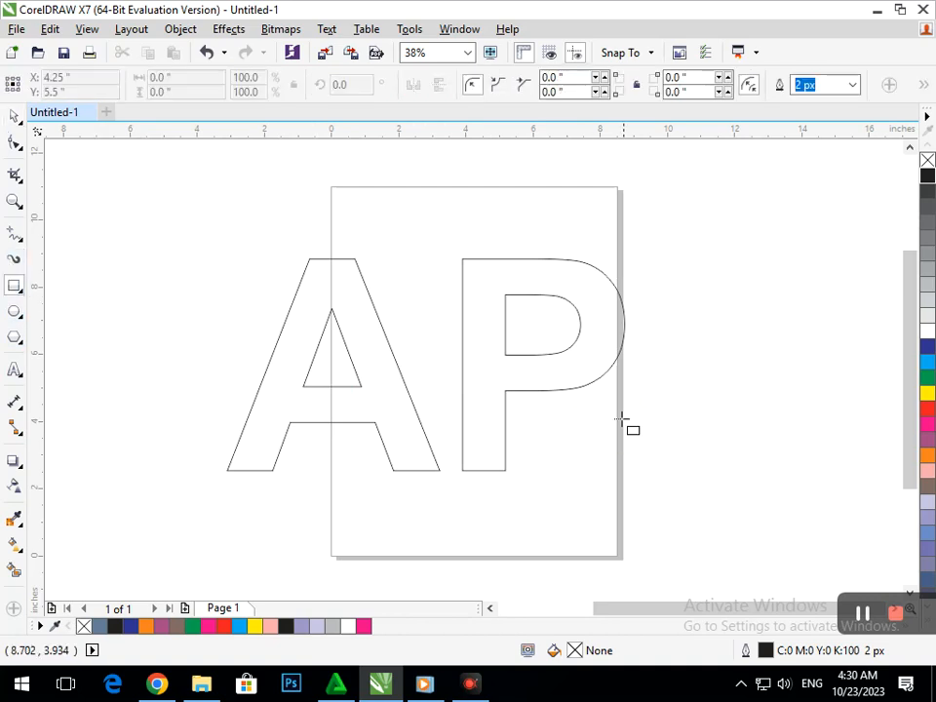
{"action": "left_click_drag", "start_coordinate": [506, 388], "coordinate": [152, 352]}
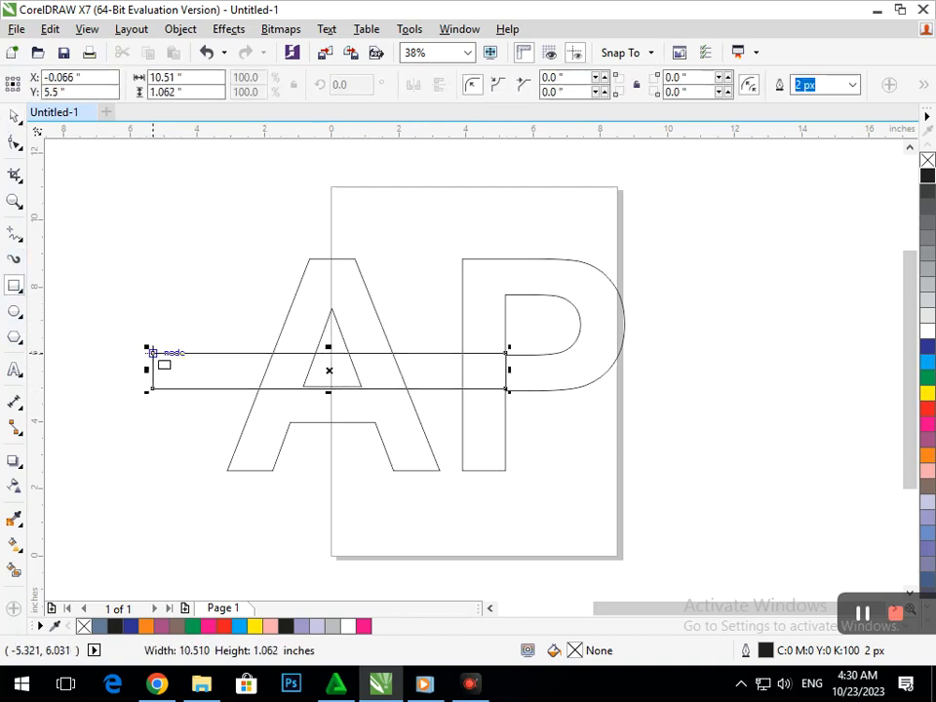
- Adjust the rectangle's position so its corner aligns exactly with the P stem's edge
{"action": "scroll", "coordinate": [537, 421], "scroll_direction": "up", "scroll_amount": 3}
{"action": "scroll", "coordinate": [325, 246], "scroll_direction": "up", "scroll_amount": 2}
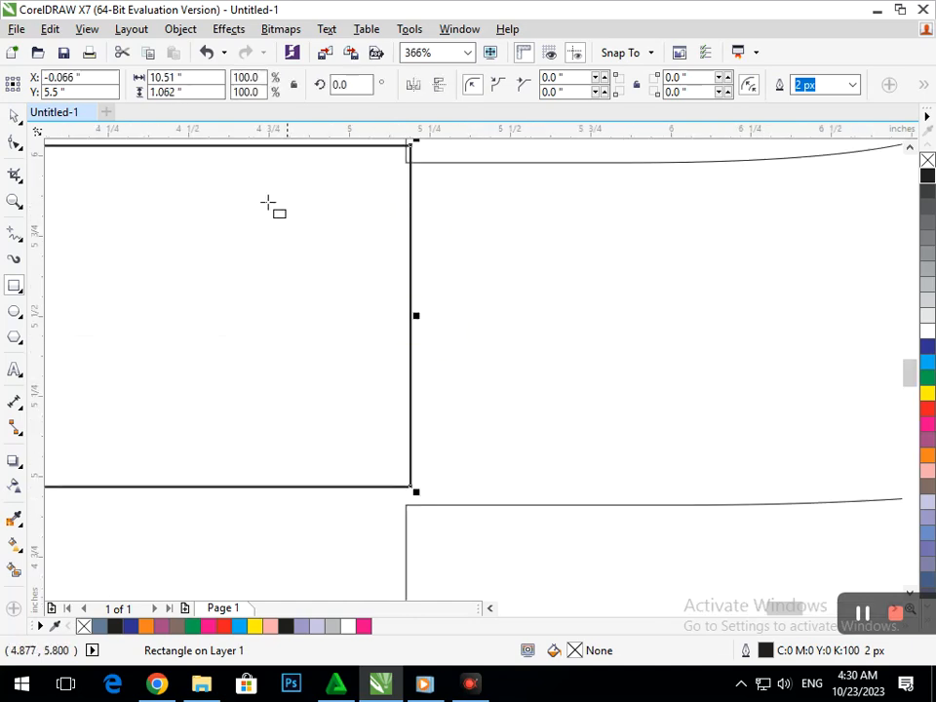
{"action": "left_click", "coordinate": [10, 116]}
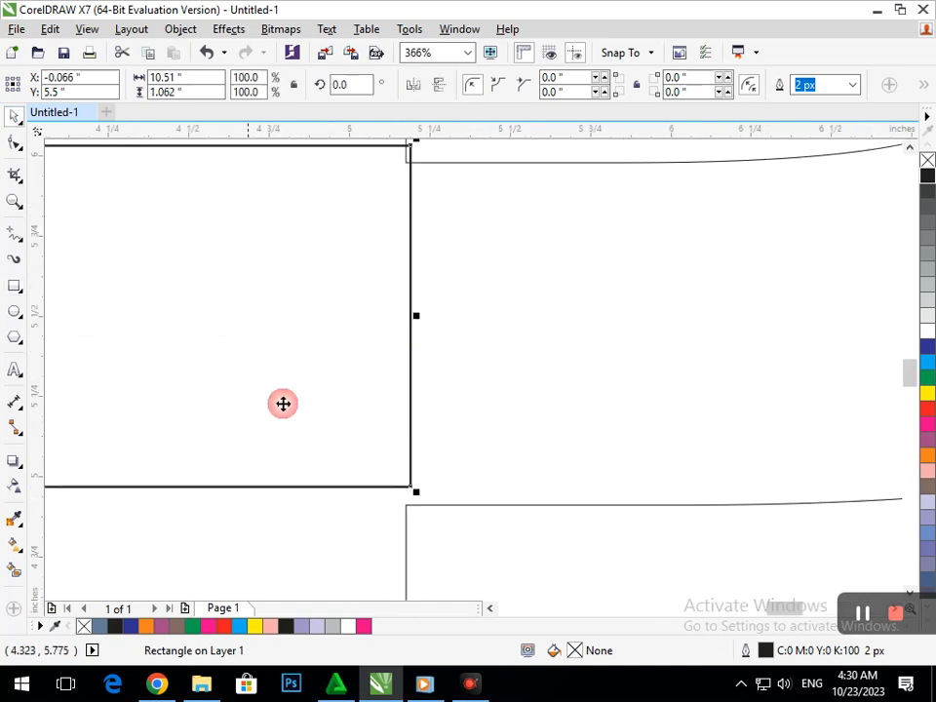
{"action": "left_click_drag", "start_coordinate": [400, 485], "coordinate": [405, 487]}
{"action": "scroll", "coordinate": [418, 441], "scroll_direction": "down", "scroll_amount": 2}
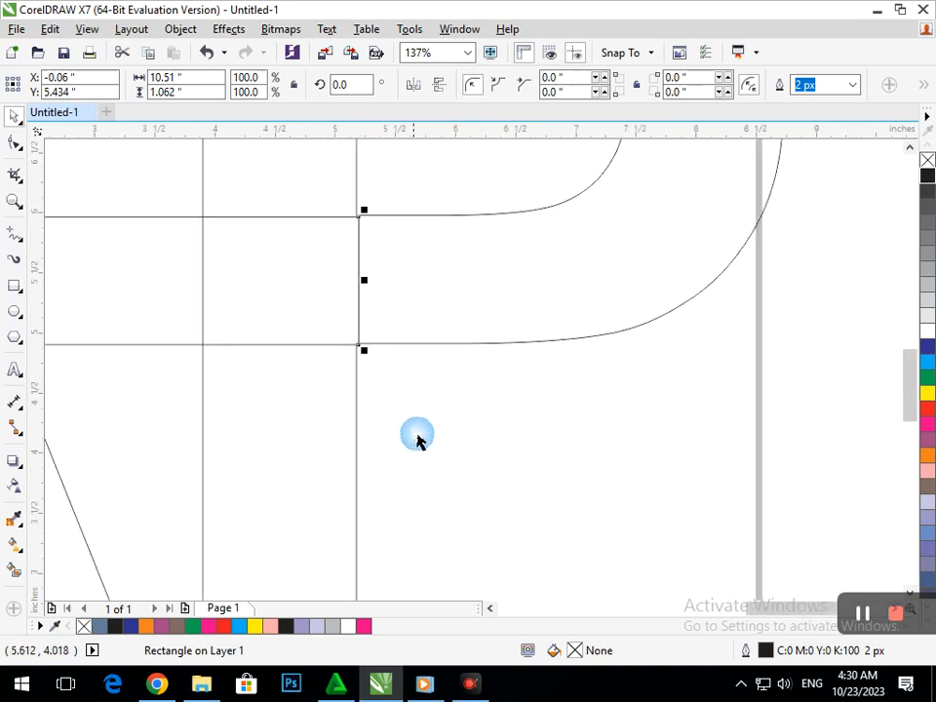
{"action": "scroll", "coordinate": [334, 225], "scroll_direction": "up", "scroll_amount": 6}
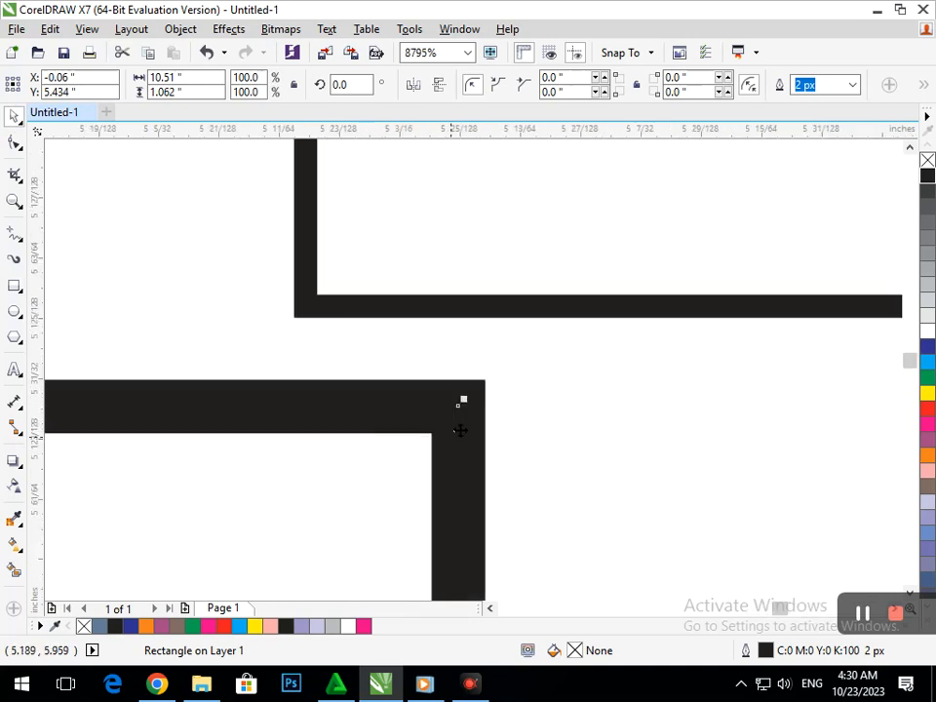
{"action": "left_click_drag", "start_coordinate": [458, 405], "coordinate": [320, 335]}
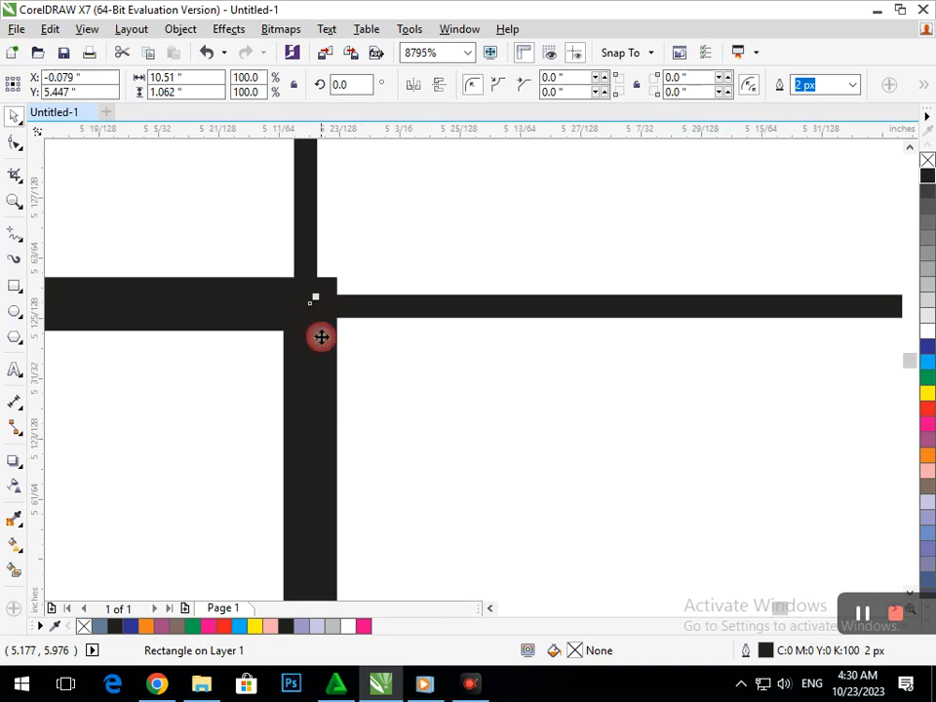
{"action": "scroll", "coordinate": [436, 478], "scroll_direction": "down", "scroll_amount": 2}
{"action": "scroll", "coordinate": [410, 468], "scroll_direction": "down", "scroll_amount": 4}
{"action": "scroll", "coordinate": [358, 335], "scroll_direction": "up", "scroll_amount": 3}
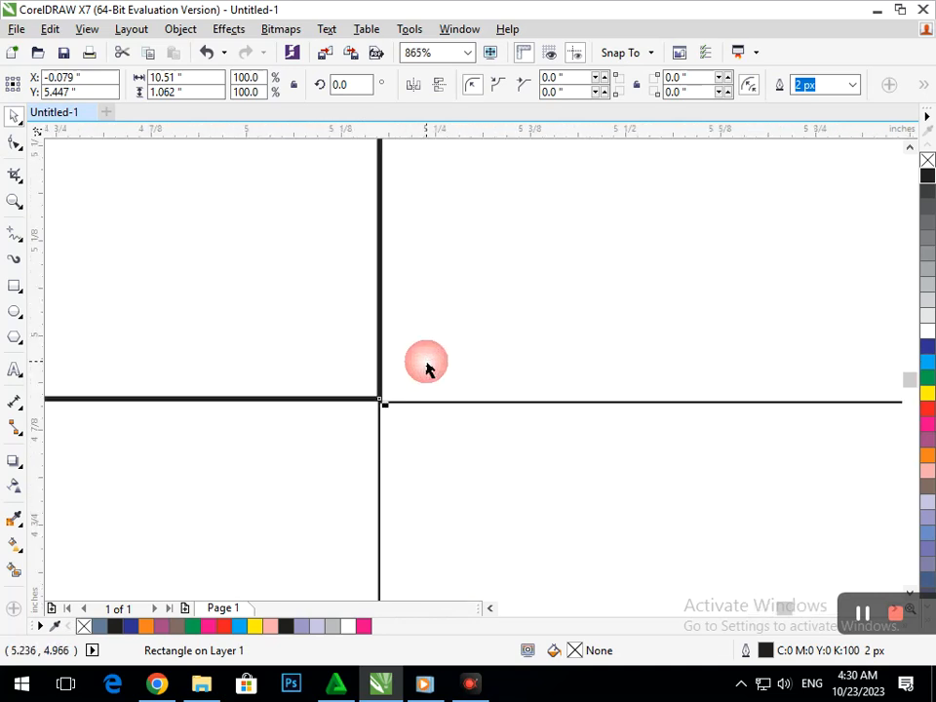
{"action": "scroll", "coordinate": [393, 326], "scroll_direction": "up", "scroll_amount": 3}
{"action": "scroll", "coordinate": [395, 336], "scroll_direction": "down", "scroll_amount": 5}
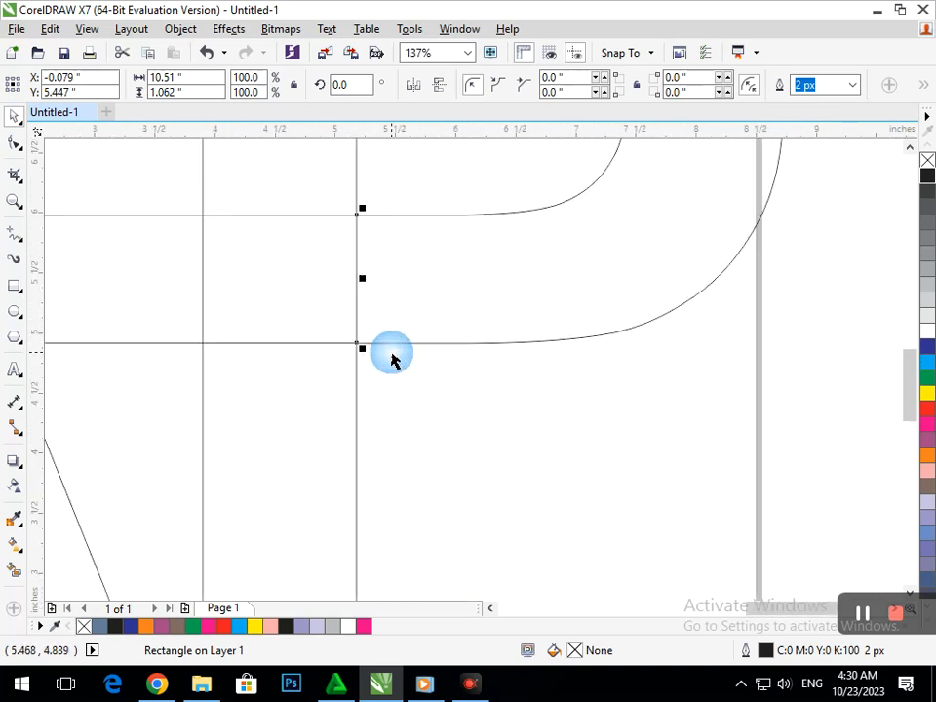
{"action": "scroll", "coordinate": [370, 341], "scroll_direction": "down", "scroll_amount": 2}
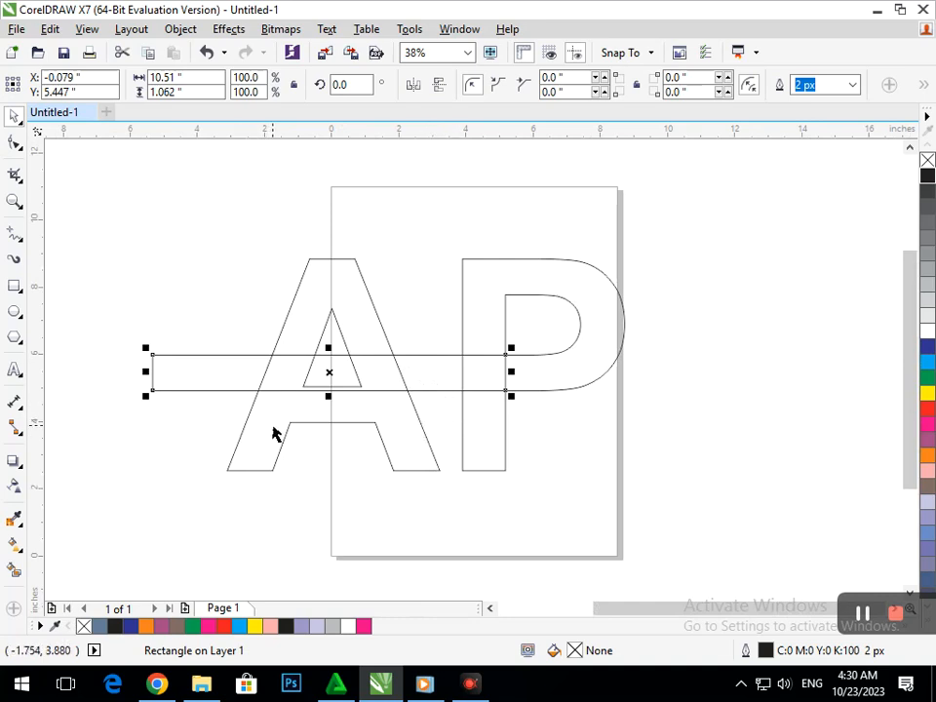
- Convert the A to curves and move its crossbar's lower nodes up to the inner triangle's base
{"action": "left_click", "coordinate": [329, 421]}
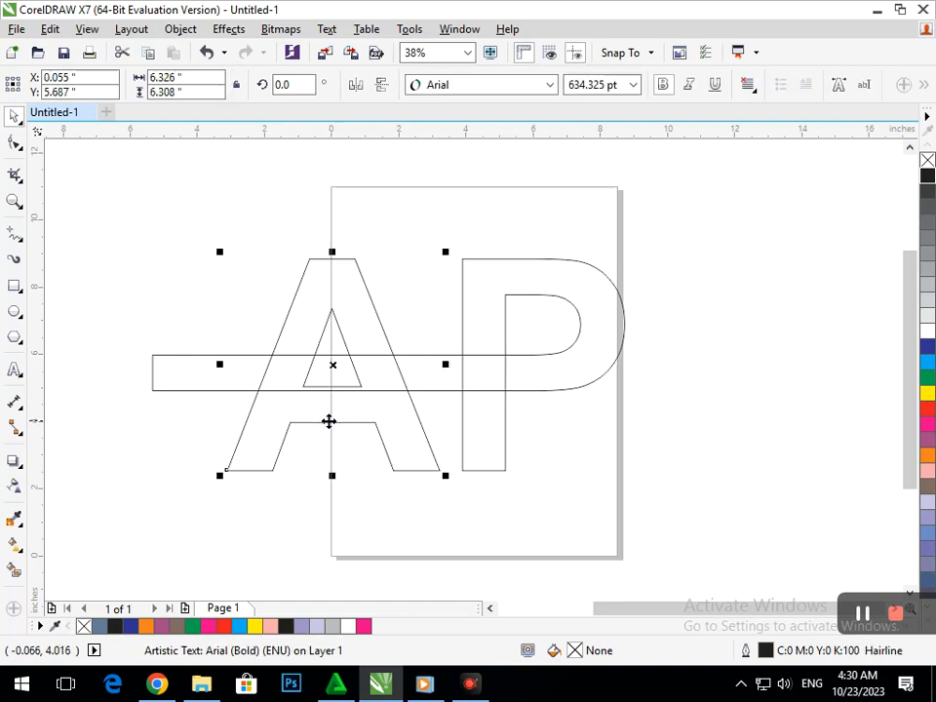
{"action": "key", "text": "ctrl+q"}
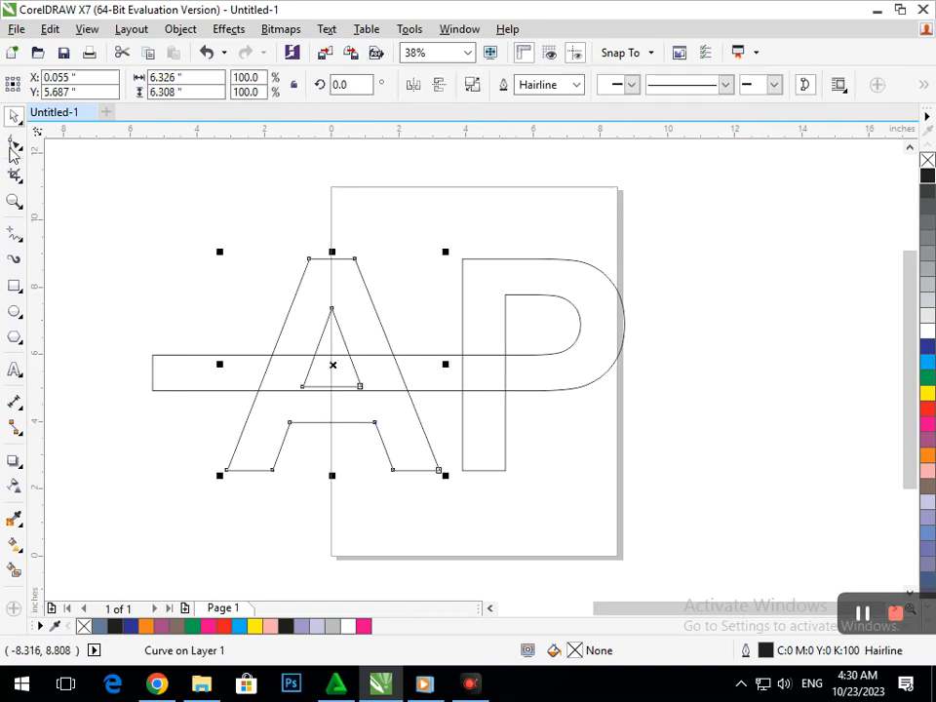
{"action": "left_click", "coordinate": [14, 146]}
{"action": "left_click_drag", "start_coordinate": [291, 423], "coordinate": [305, 391]}
{"action": "left_click_drag", "start_coordinate": [374, 421], "coordinate": [361, 387]}
- Remove the leftover crossbar segments between the A's legs
{"action": "left_click", "coordinate": [22, 181]}
{"action": "left_click", "coordinate": [62, 214]}
{"action": "scroll", "coordinate": [355, 352], "scroll_direction": "up", "scroll_amount": 3}
{"action": "left_click_drag", "start_coordinate": [348, 358], "coordinate": [435, 375]}
{"action": "left_click_drag", "start_coordinate": [341, 329], "coordinate": [406, 373]}
{"action": "scroll", "coordinate": [406, 372], "scroll_direction": "down", "scroll_amount": 3}
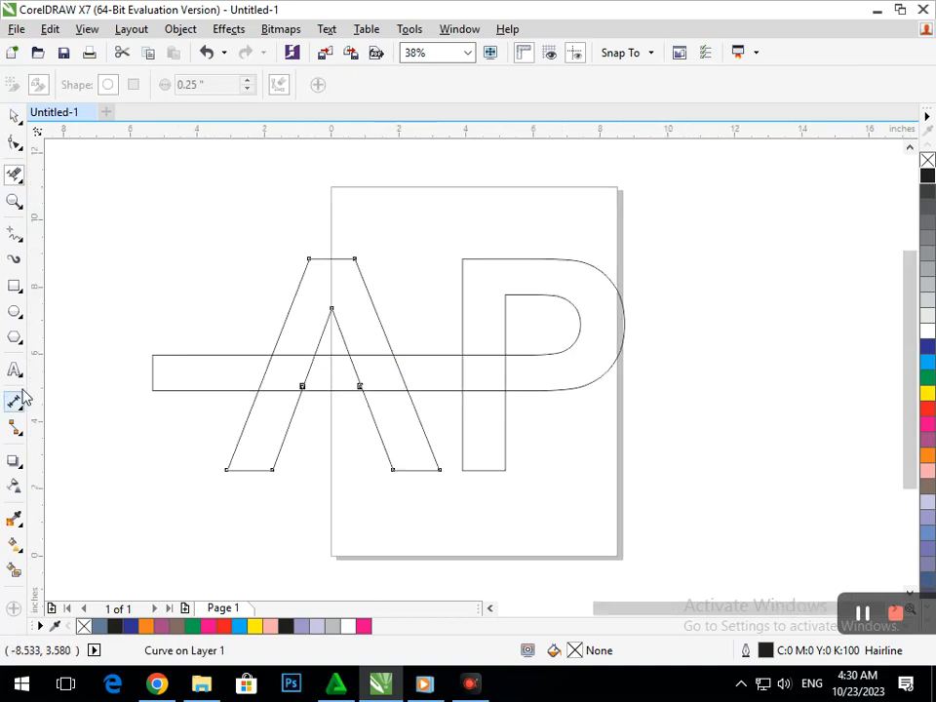
- Draw a circle about 4.3 inches in diameter over the A's lower left leg
{"action": "left_click", "coordinate": [16, 313]}
{"action": "left_click_drag", "start_coordinate": [226, 470], "coordinate": [245, 328]}
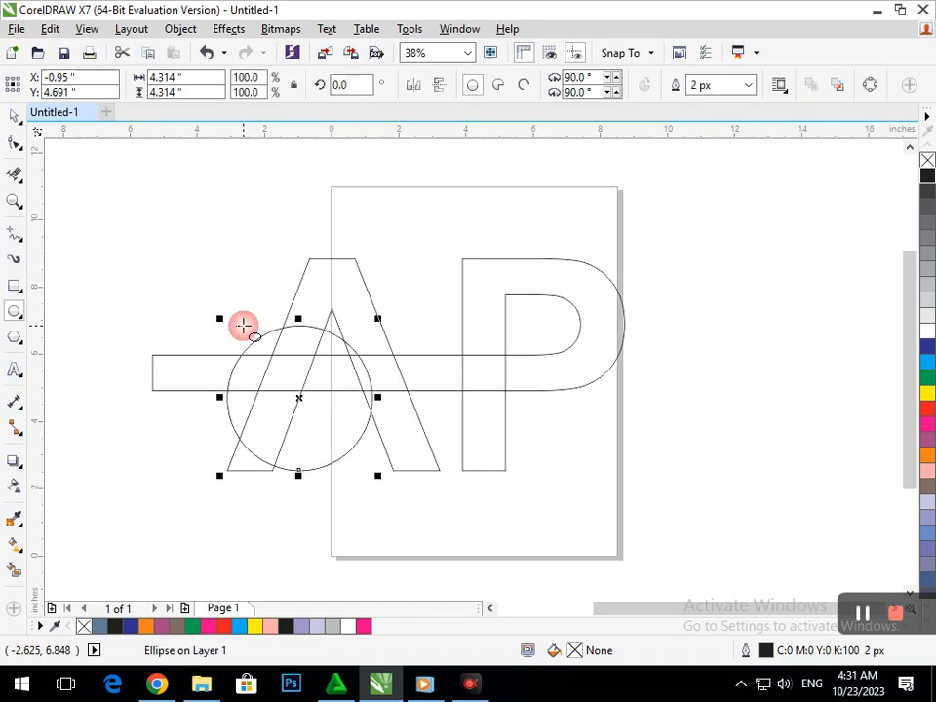
- Move the circle slightly lower and nudge it to the left
{"action": "left_click", "coordinate": [16, 116]}
{"action": "left_click", "coordinate": [163, 449]}
{"action": "mouse_move", "coordinate": [236, 437]}
{"action": "left_mouse_down"}
{"action": "mouse_move", "coordinate": [195, 435]}
{"action": "mouse_move", "coordinate": [227, 474]}
{"action": "mouse_move", "coordinate": [260, 473]}
{"action": "mouse_move", "coordinate": [252, 455]}
{"action": "mouse_move", "coordinate": [225, 457]}
{"action": "left_mouse_up"}
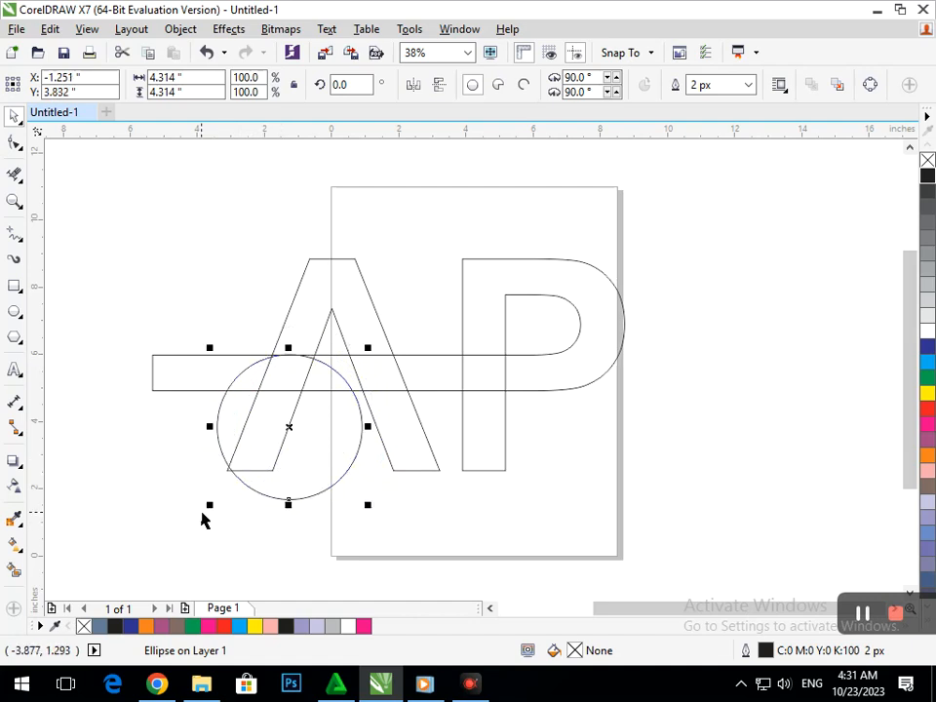
{"action": "key", "text": "Left"}
{"action": "key", "text": "Left"}
{"action": "key", "text": "Left"}
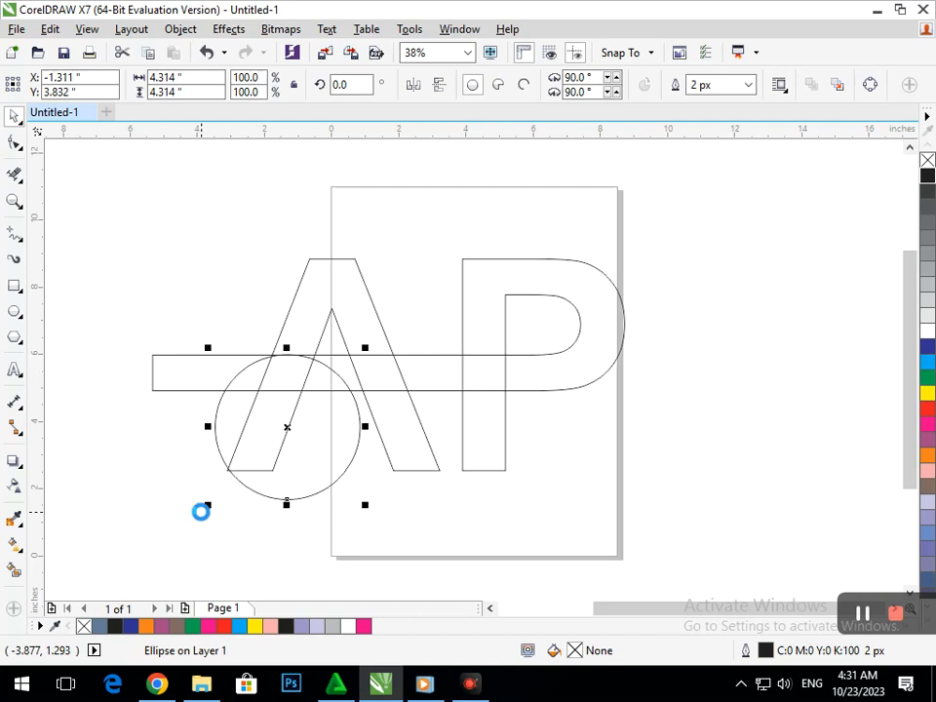
{"action": "key", "text": "Left"}
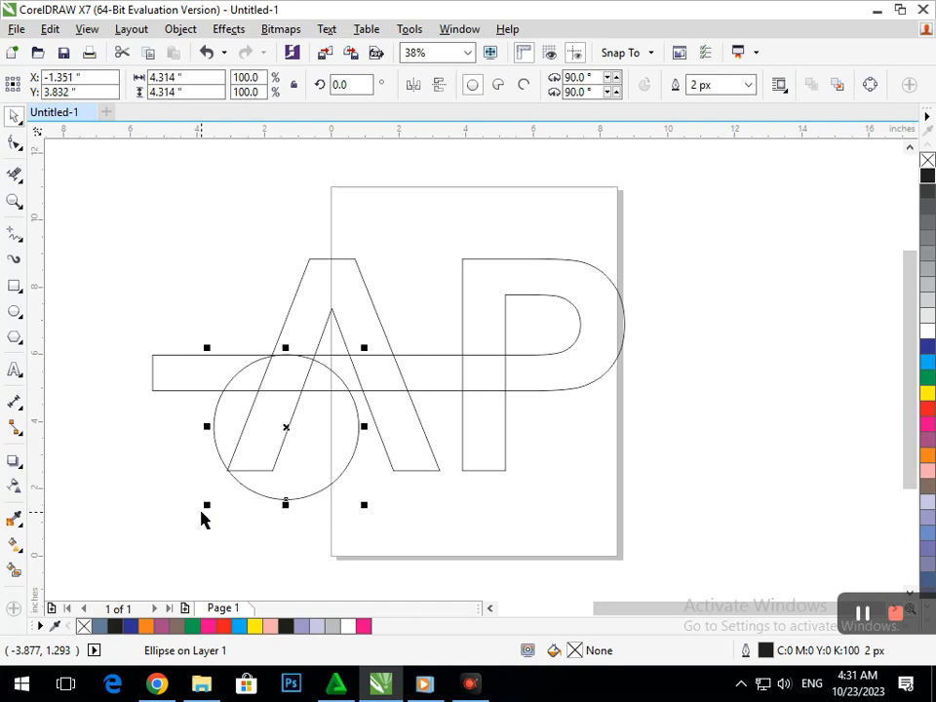
- Create a smaller concentric copy of the circle scaled to 56.1%
{"action": "left_click_drag", "start_coordinate": [208, 504], "coordinate": [241, 491]}
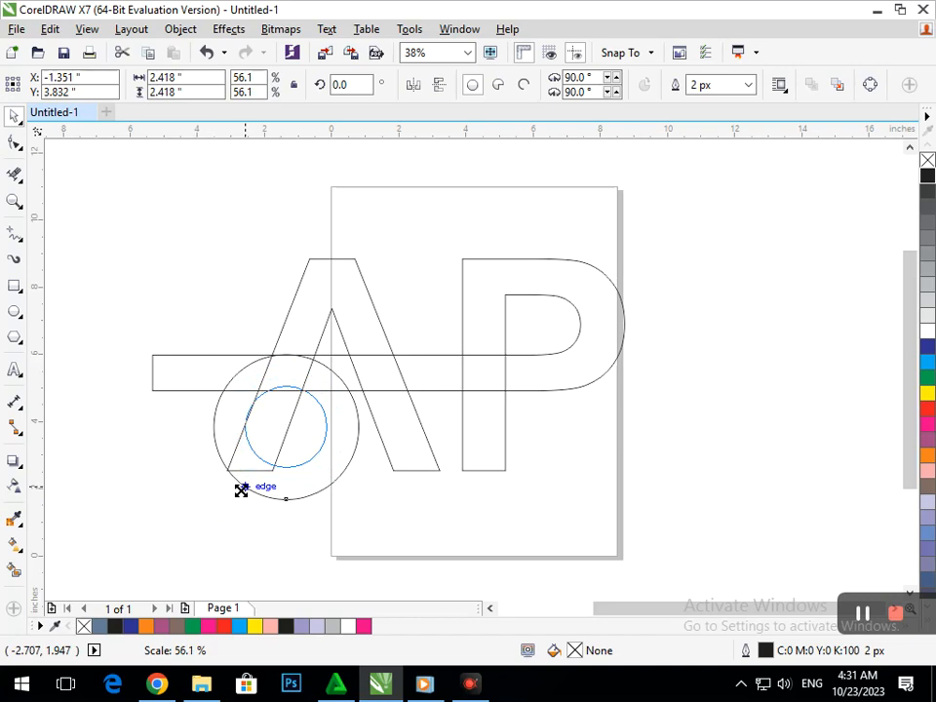
{"action": "left_click_drag", "start_coordinate": [241, 491], "coordinate": [242, 492]}
{"action": "left_click", "coordinate": [108, 509]}
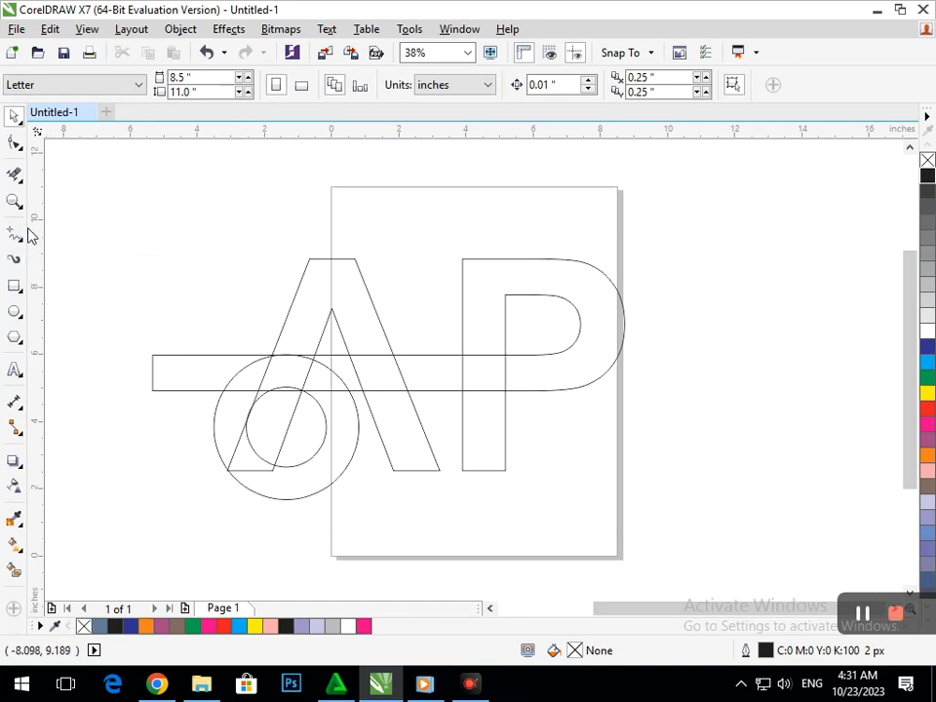
- Nudge the P letter to the left, closer to the A
{"action": "left_click", "coordinate": [521, 478]}
{"action": "left_click", "coordinate": [481, 451]}
{"action": "key", "text": "Left"}
{"action": "key", "text": "Left"}
{"action": "key", "text": "Left"}
{"action": "key", "text": "Left"}
{"action": "key", "text": "Left"}
{"action": "key", "text": "Left"}
{"action": "key", "text": "Left"}
{"action": "key", "text": "Left"}
{"action": "key", "text": "Left"}
{"action": "key", "text": "Left"}
{"action": "key", "text": "Left"}
{"action": "key", "text": "Left"}
{"action": "key", "text": "Left"}
{"action": "key", "text": "Left"}
{"action": "key", "text": "Left"}
{"action": "key", "text": "Left"}
{"action": "key", "text": "Left"}
{"action": "key", "text": "Left"}
{"action": "key", "text": "Left"}
{"action": "key", "text": "Left"}
{"action": "key", "text": "Left"}
{"action": "key", "text": "Left"}
{"action": "key", "text": "Left"}
{"action": "key", "text": "Left"}
{"action": "key", "text": "Left"}
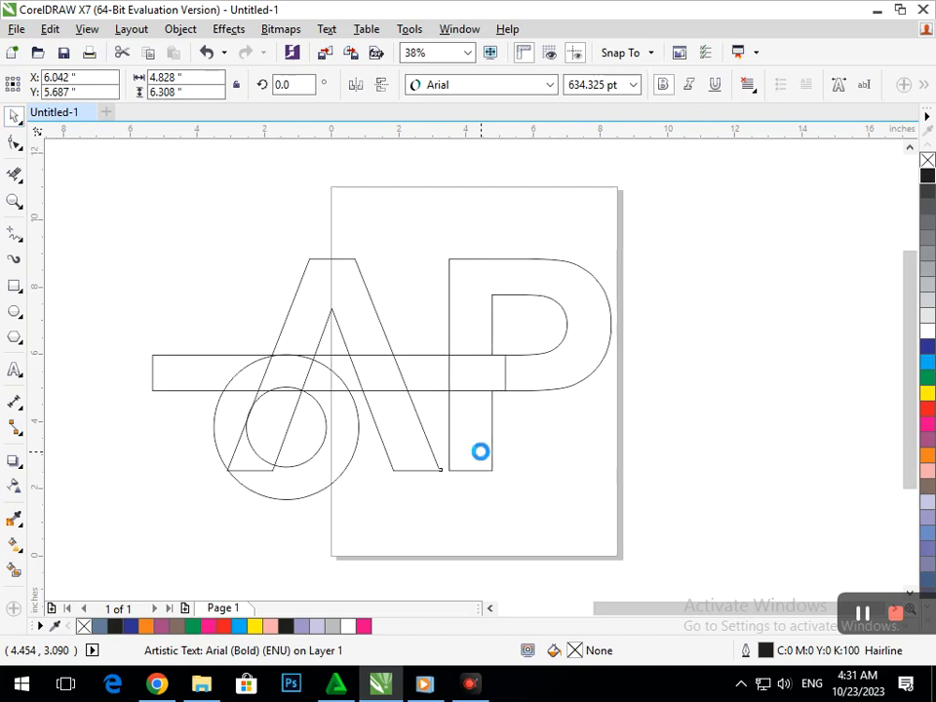
{"action": "left_click", "coordinate": [565, 436]}
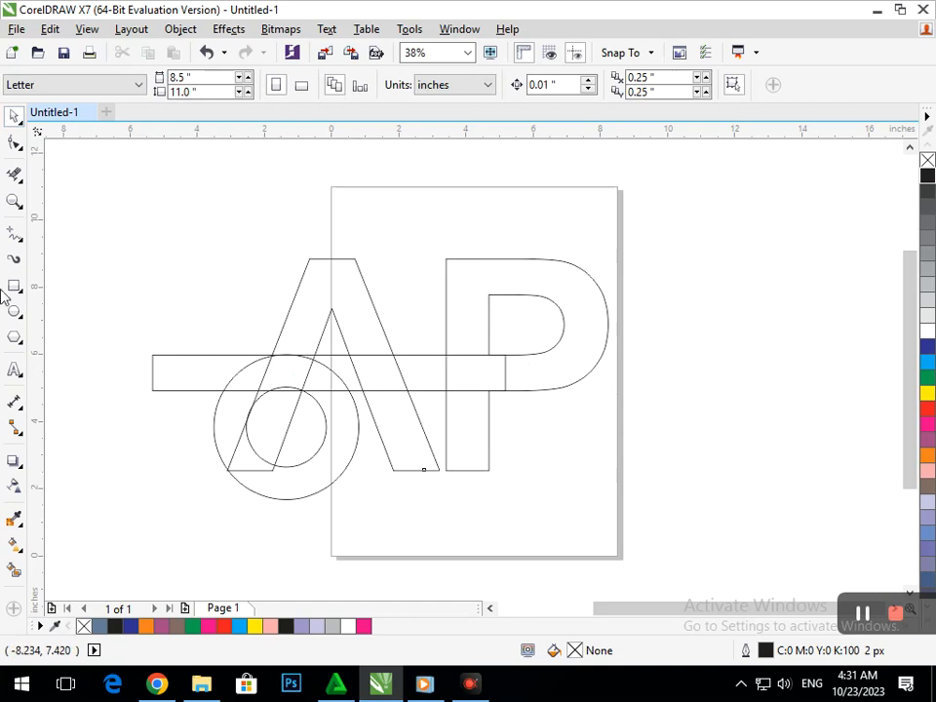
- Erase the section of the rectangle overlapping the P's stem with the Eraser tool
{"action": "left_click", "coordinate": [15, 175]}
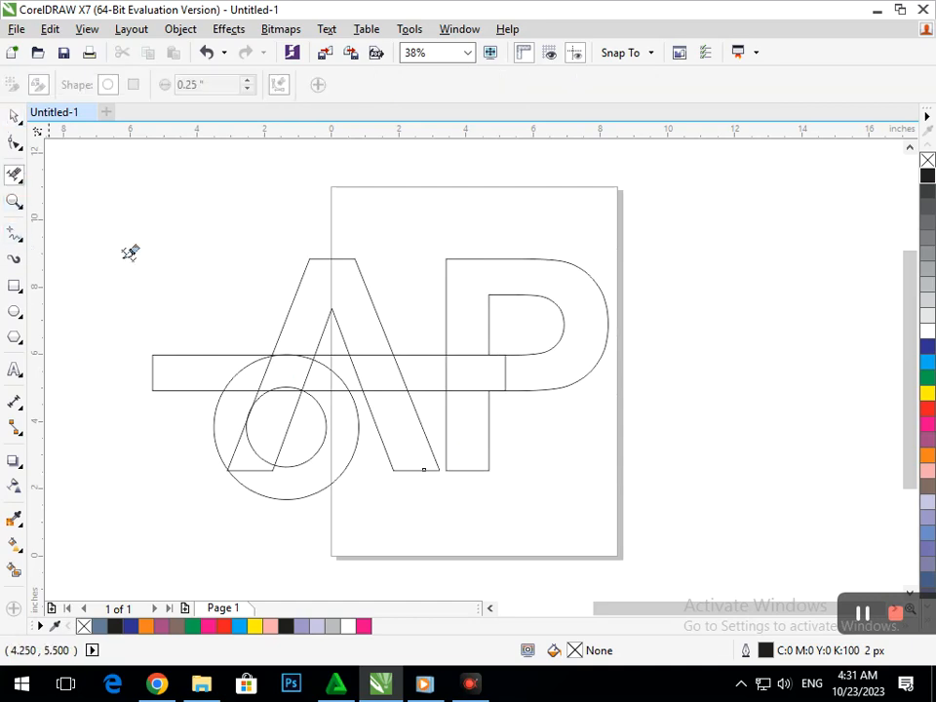
{"action": "left_click", "coordinate": [503, 373]}
{"action": "left_click", "coordinate": [398, 377]}
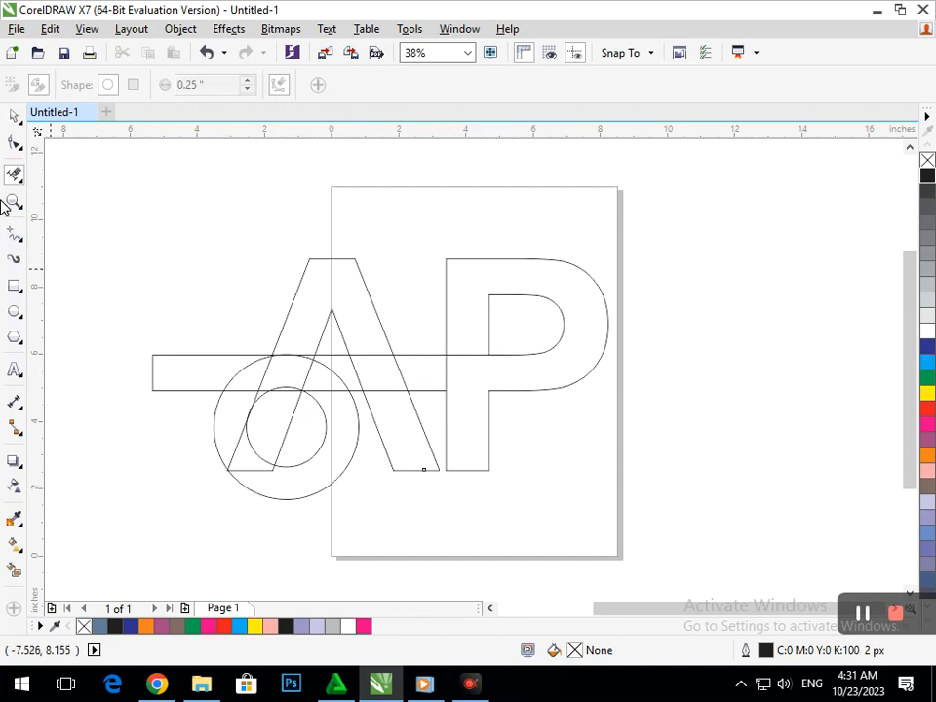
- Convert the P letter to curves
{"action": "left_click", "coordinate": [14, 116]}
{"action": "left_click", "coordinate": [489, 265]}
{"action": "left_click", "coordinate": [472, 261]}
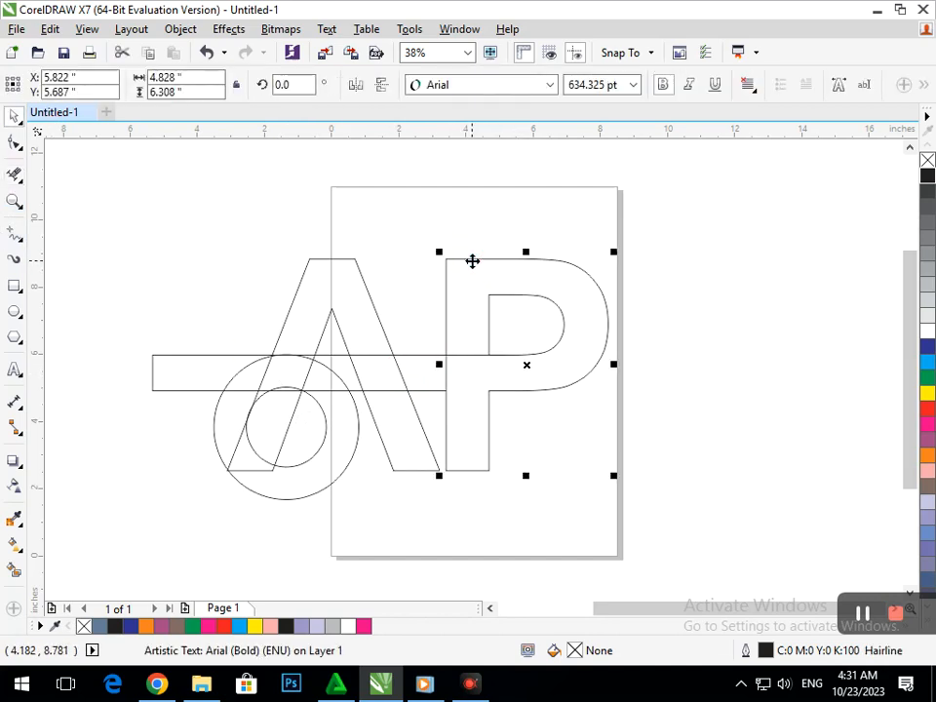
{"action": "key", "text": "ctrl+q"}
- Erase the A's lines running through the rectangle band with the Eraser tool
{"action": "left_click", "coordinate": [14, 174]}
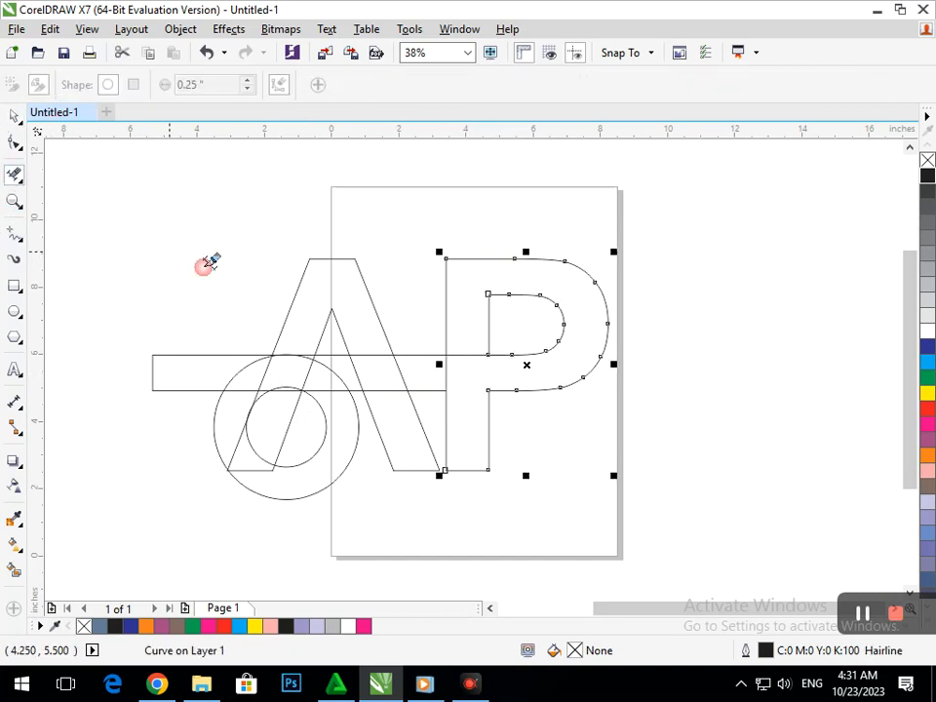
{"action": "left_click_drag", "start_coordinate": [460, 366], "coordinate": [331, 373]}
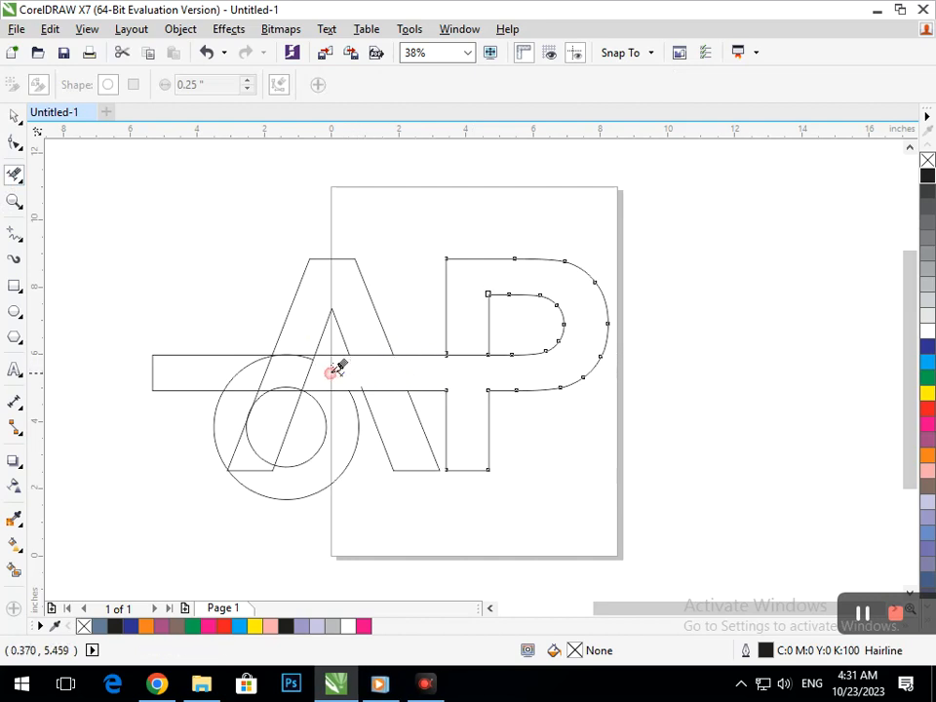
- Erase the rectangle's left end and the stray circle segments inside the band's left side
{"action": "left_click", "coordinate": [250, 381]}
{"action": "left_click", "coordinate": [238, 449]}
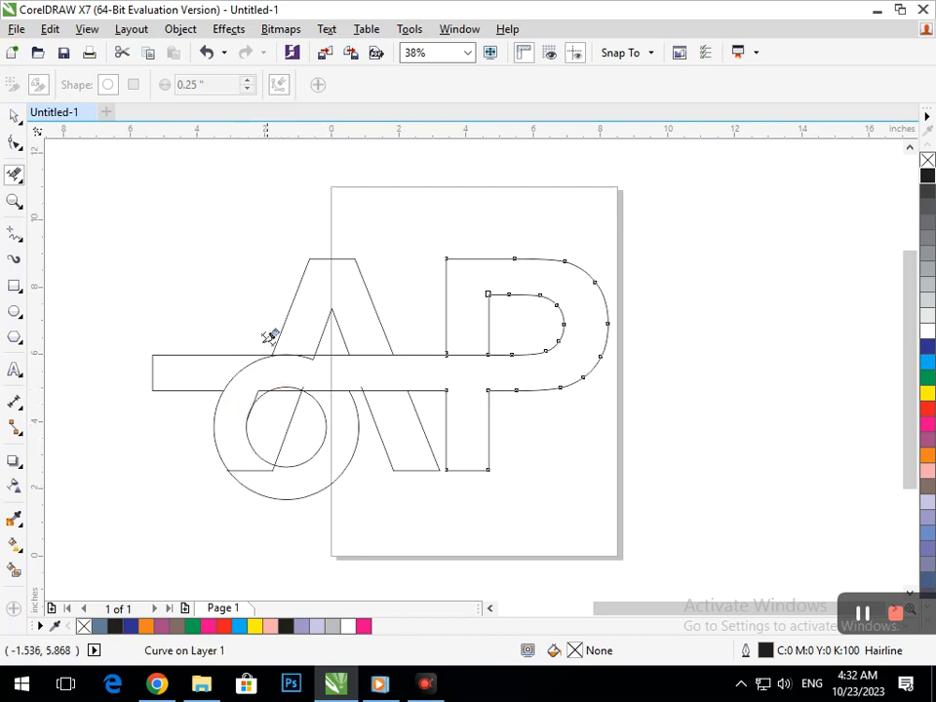
{"action": "scroll", "coordinate": [269, 336], "scroll_direction": "up", "scroll_amount": 10}
{"action": "left_click_drag", "start_coordinate": [537, 441], "coordinate": [736, 356]}
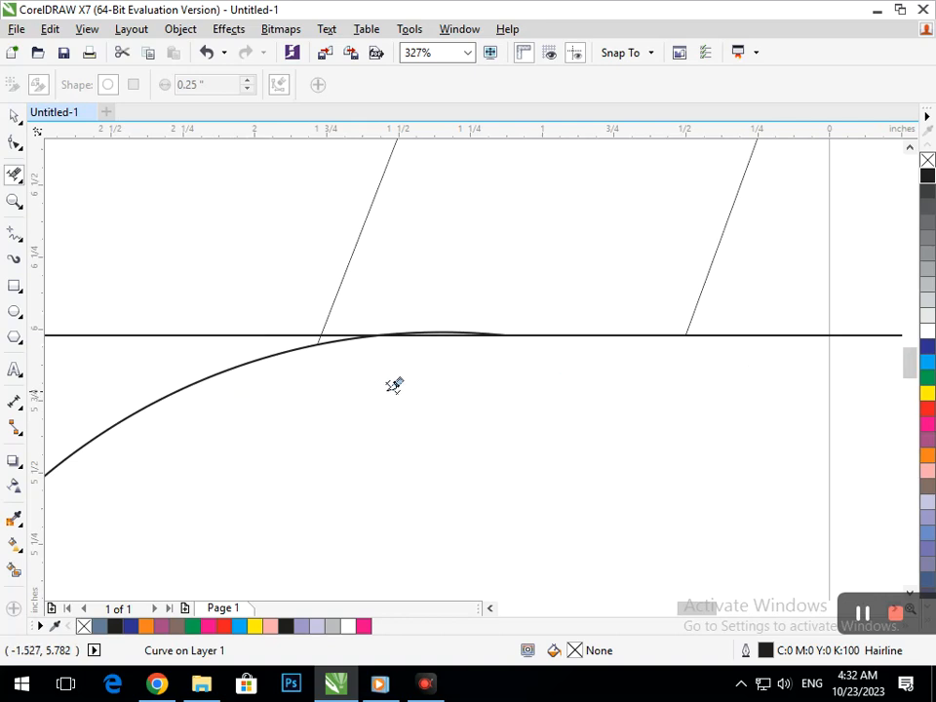
{"action": "scroll", "coordinate": [315, 404], "scroll_direction": "down", "scroll_amount": 10}
{"action": "scroll", "coordinate": [272, 376], "scroll_direction": "up", "scroll_amount": 7}
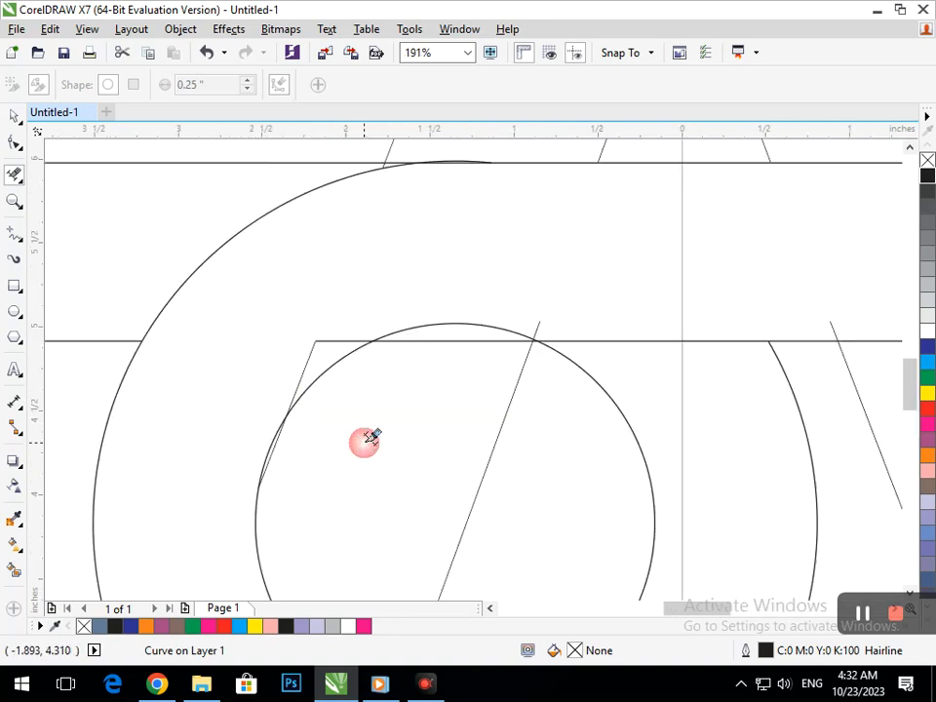
{"action": "left_click_drag", "start_coordinate": [424, 277], "coordinate": [635, 322]}
{"action": "scroll", "coordinate": [507, 390], "scroll_direction": "down", "scroll_amount": 5}
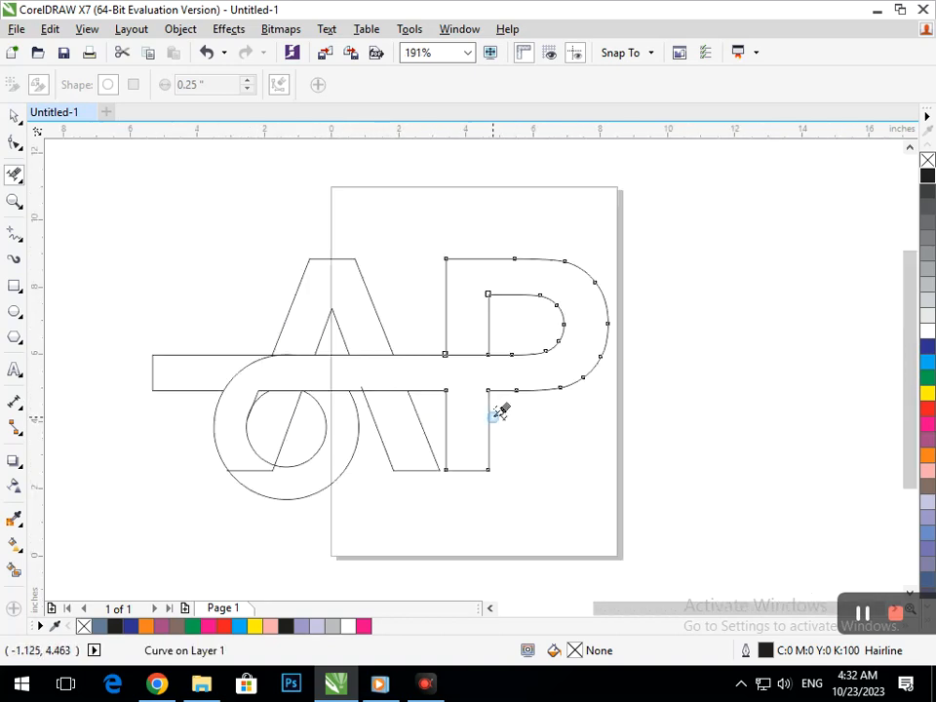
{"action": "scroll", "coordinate": [356, 373], "scroll_direction": "up", "scroll_amount": 6}
{"action": "left_click_drag", "start_coordinate": [240, 196], "coordinate": [400, 251]}
{"action": "scroll", "coordinate": [422, 419], "scroll_direction": "down", "scroll_amount": 6}
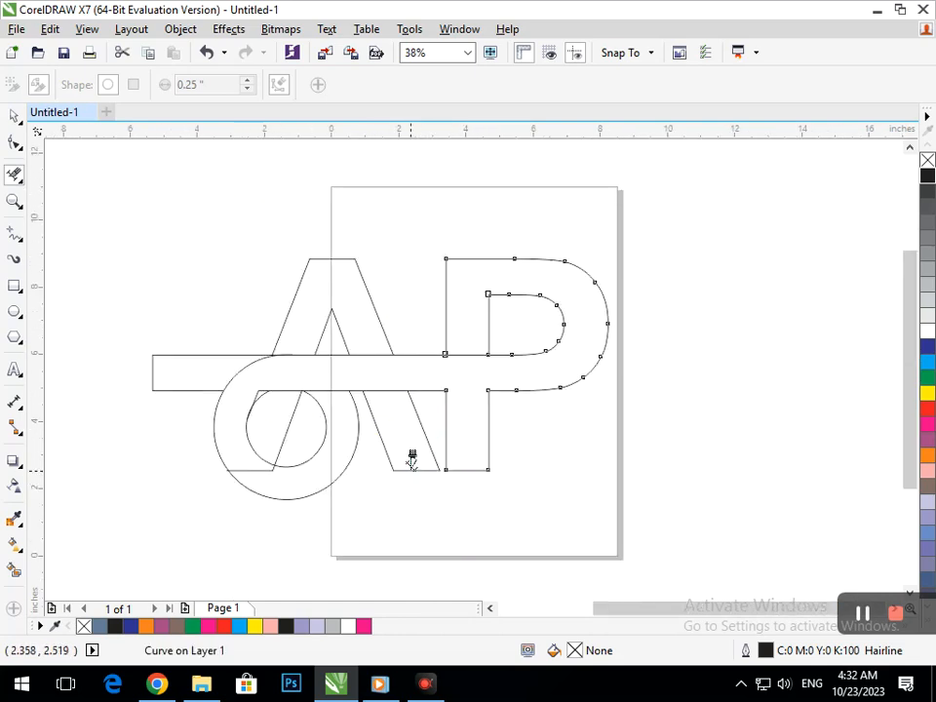
- Erase the circles' right sides and the A's lower left leg to leave a hook curve, undoing the last erase
{"action": "left_click", "coordinate": [318, 441]}
{"action": "left_click", "coordinate": [313, 493]}
{"action": "left_click_drag", "start_coordinate": [191, 347], "coordinate": [172, 421]}
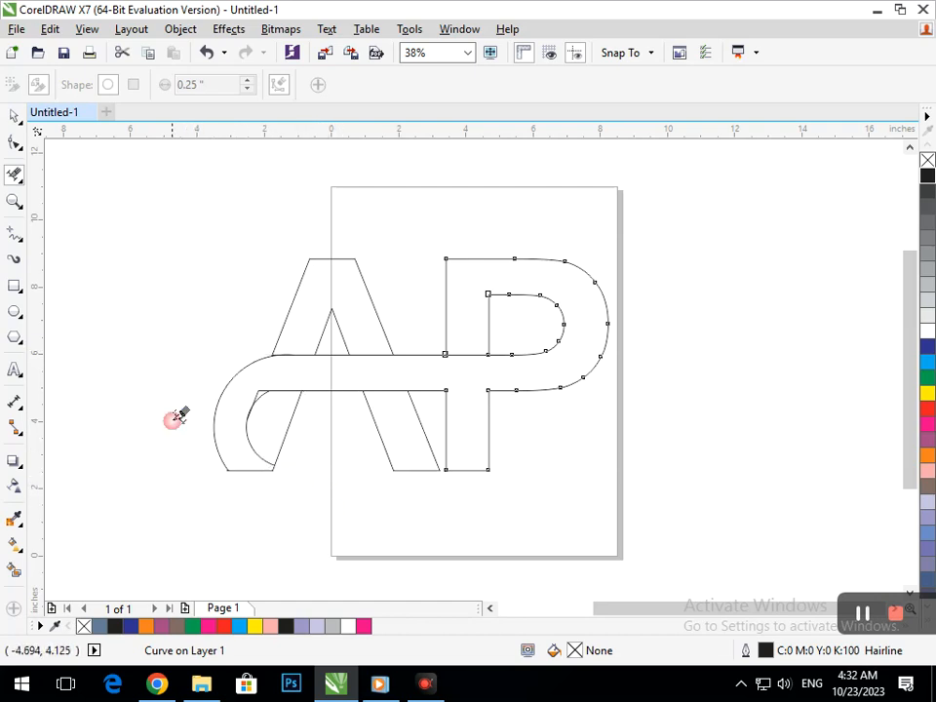
{"action": "left_click", "coordinate": [292, 415]}
{"action": "scroll", "coordinate": [338, 432], "scroll_direction": "up", "scroll_amount": 4}
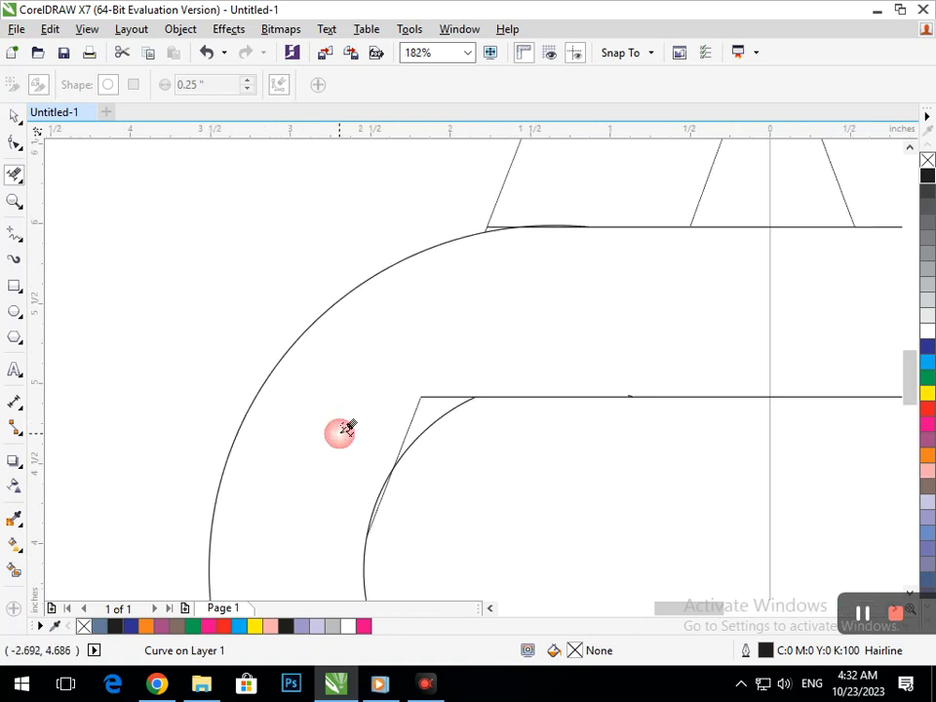
{"action": "scroll", "coordinate": [451, 530], "scroll_direction": "up", "scroll_amount": 5}
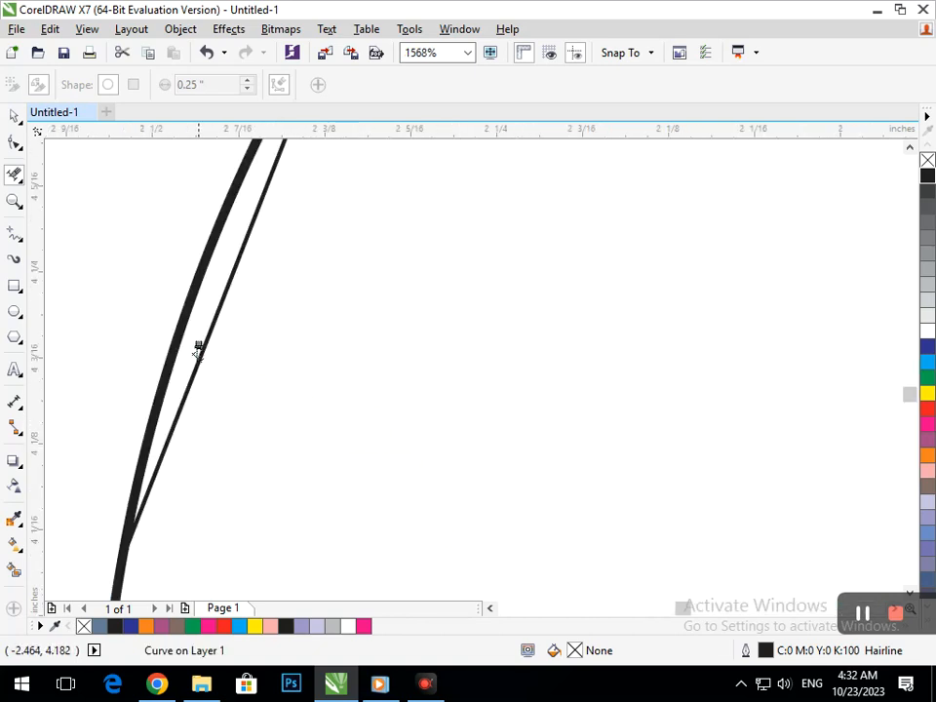
{"action": "left_click", "coordinate": [203, 390]}
{"action": "scroll", "coordinate": [258, 424], "scroll_direction": "down", "scroll_amount": 5}
{"action": "scroll", "coordinate": [393, 501], "scroll_direction": "down", "scroll_amount": 4}
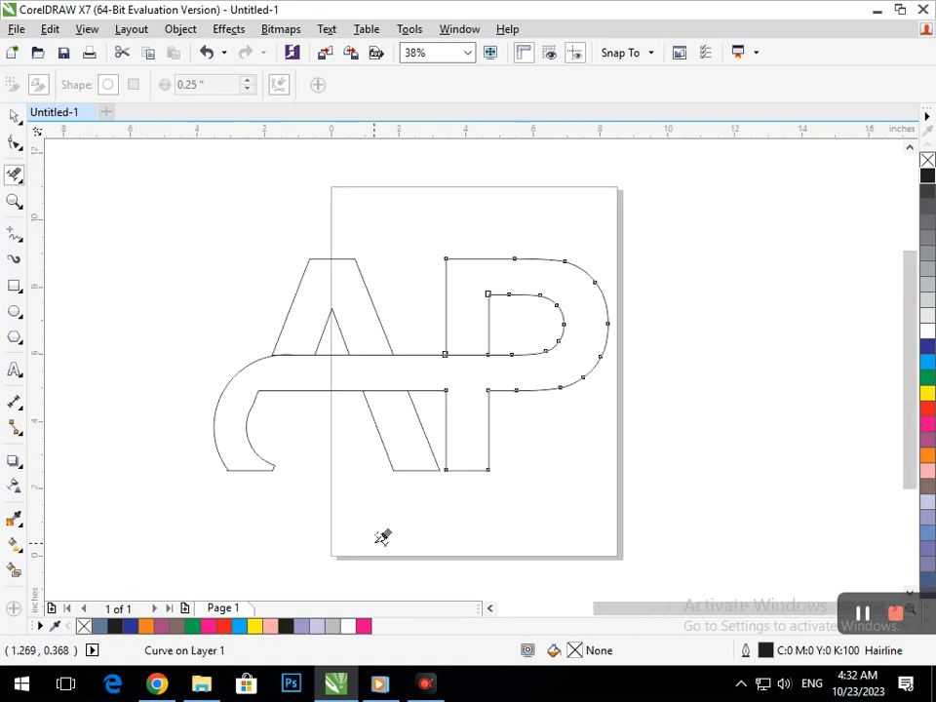
{"action": "key", "text": "ctrl+z"}
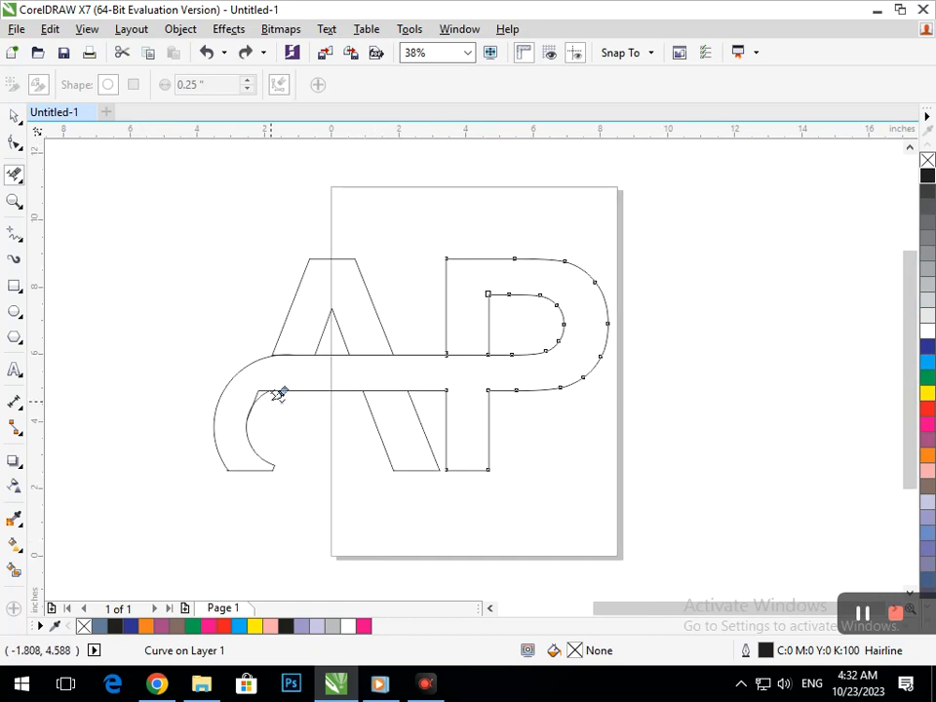
- Erase the corner where the hook's inner curve meets the band's underside
{"action": "left_click_drag", "start_coordinate": [309, 409], "coordinate": [332, 431]}
{"action": "left_click", "coordinate": [338, 311]}
{"action": "key", "text": "F3"}
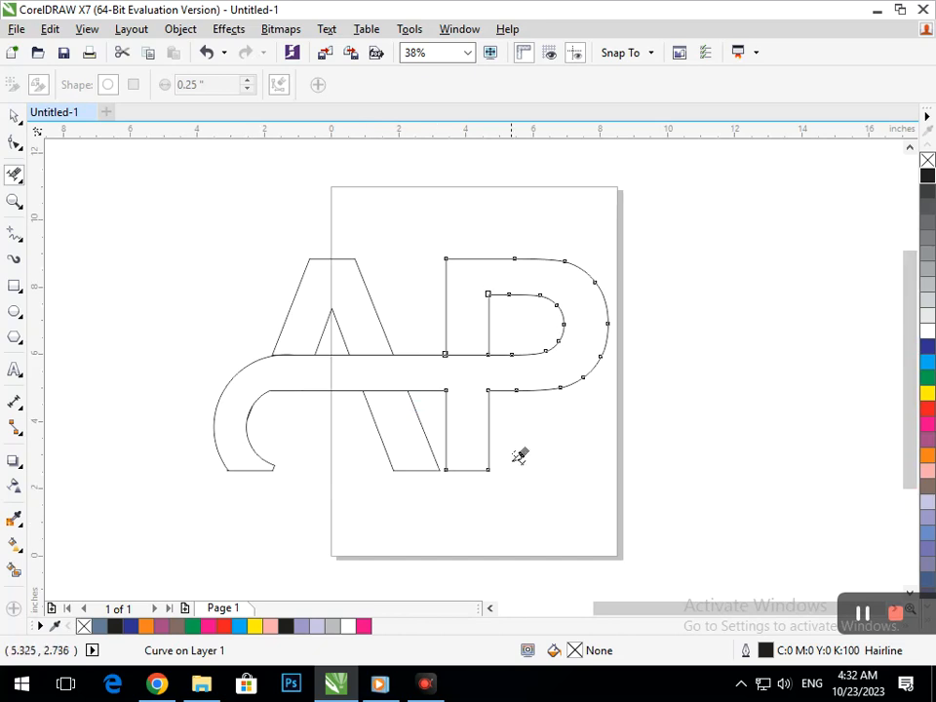
- Draw a 2-Point Line across the P's stem along the band's lower edge
{"action": "left_click_drag", "start_coordinate": [18, 237], "coordinate": [39, 255]}
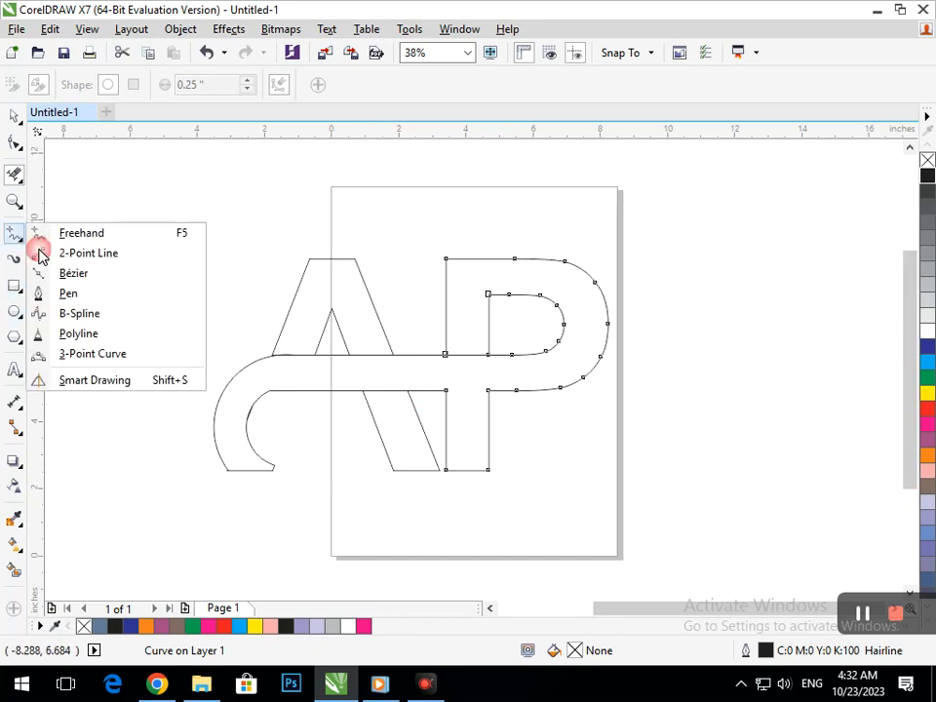
{"action": "left_click", "coordinate": [41, 253]}
{"action": "scroll", "coordinate": [481, 377], "scroll_direction": "up", "scroll_amount": 4}
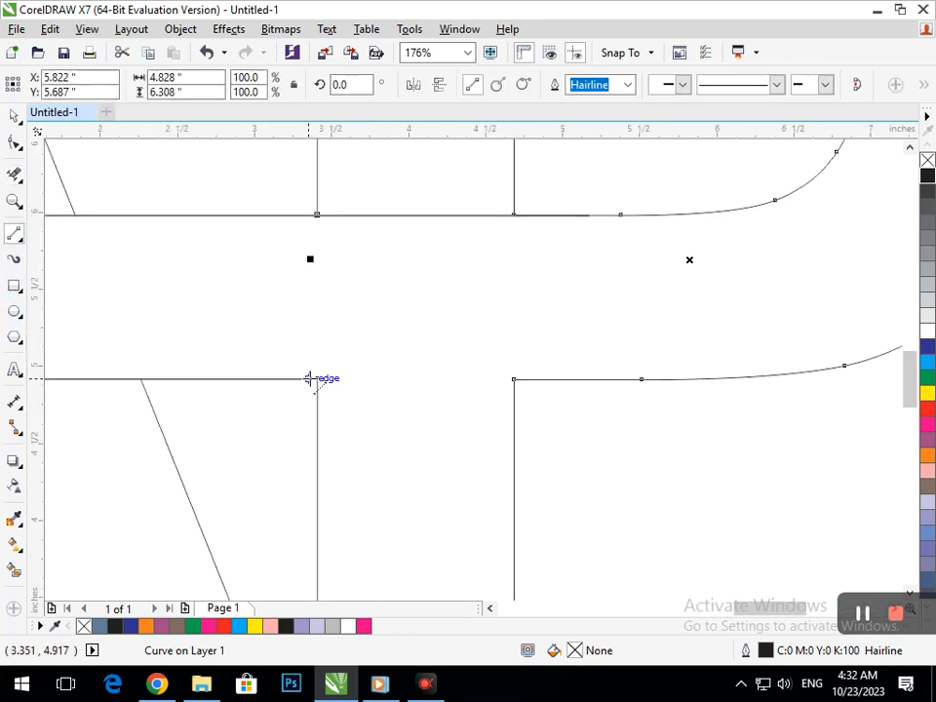
{"action": "left_click_drag", "start_coordinate": [318, 378], "coordinate": [514, 380]}
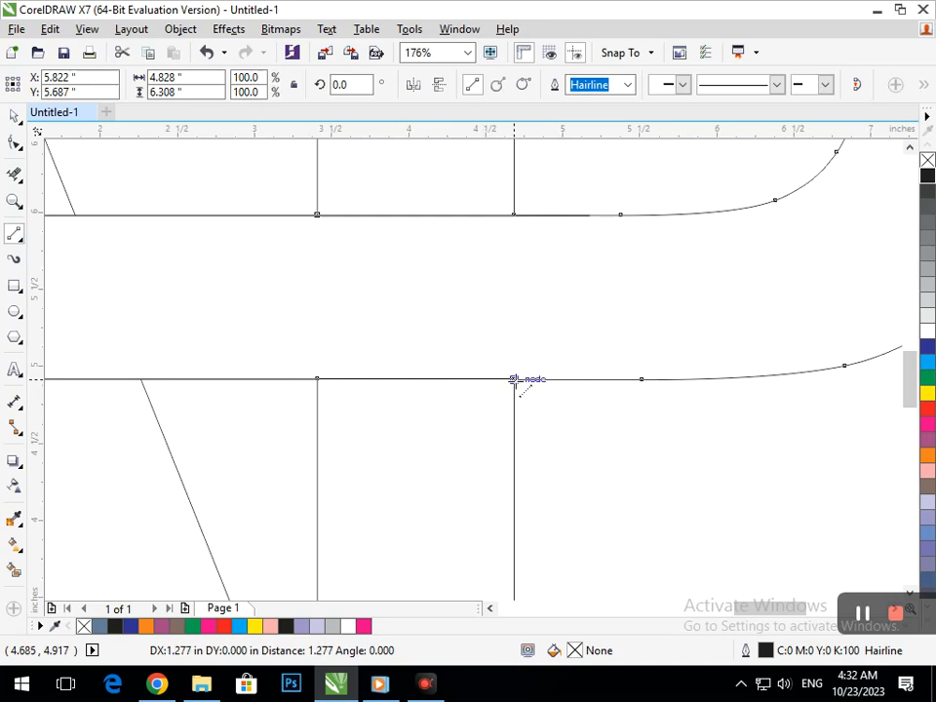
- Smart Fill the joined band-and-P region and both parts of the A
{"action": "left_click", "coordinate": [14, 570]}
{"action": "left_click", "coordinate": [278, 341]}
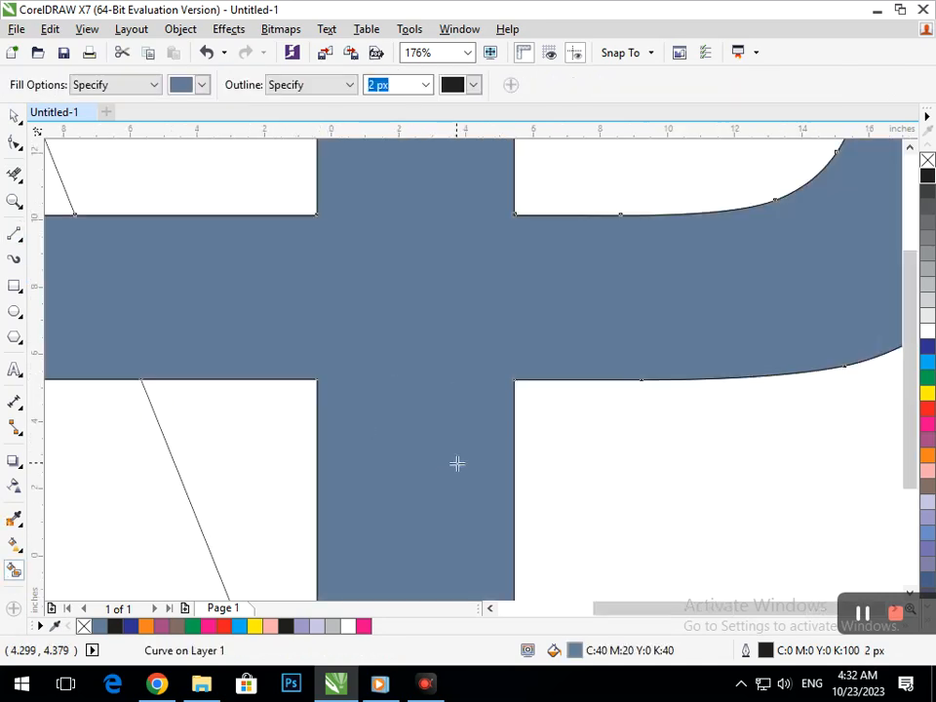
{"action": "scroll", "coordinate": [458, 464], "scroll_direction": "down", "scroll_amount": 4}
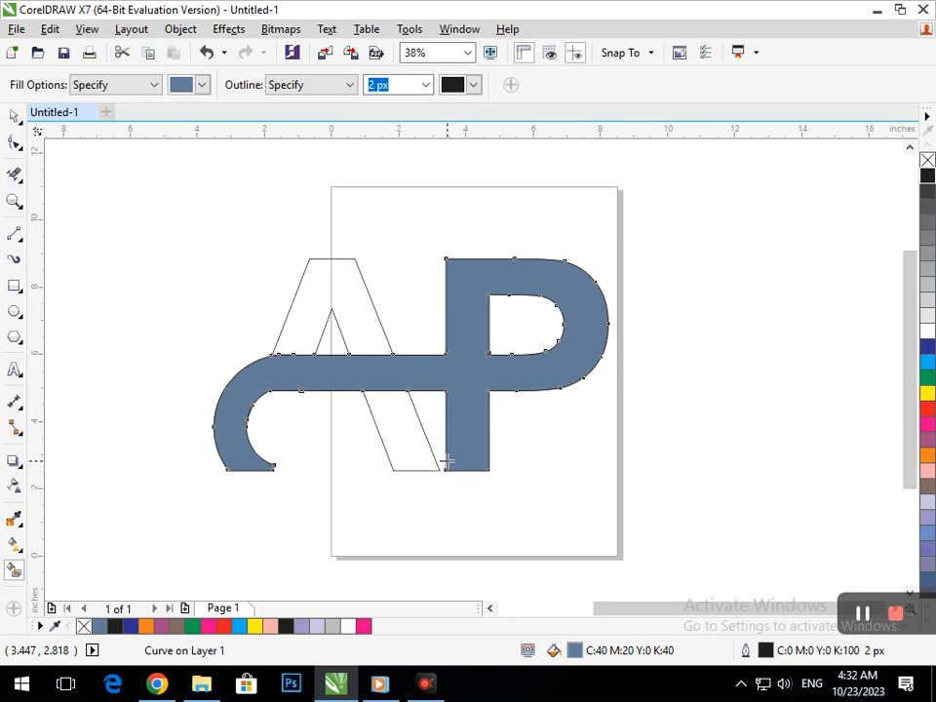
{"action": "left_click", "coordinate": [417, 455]}
{"action": "left_click", "coordinate": [375, 323]}
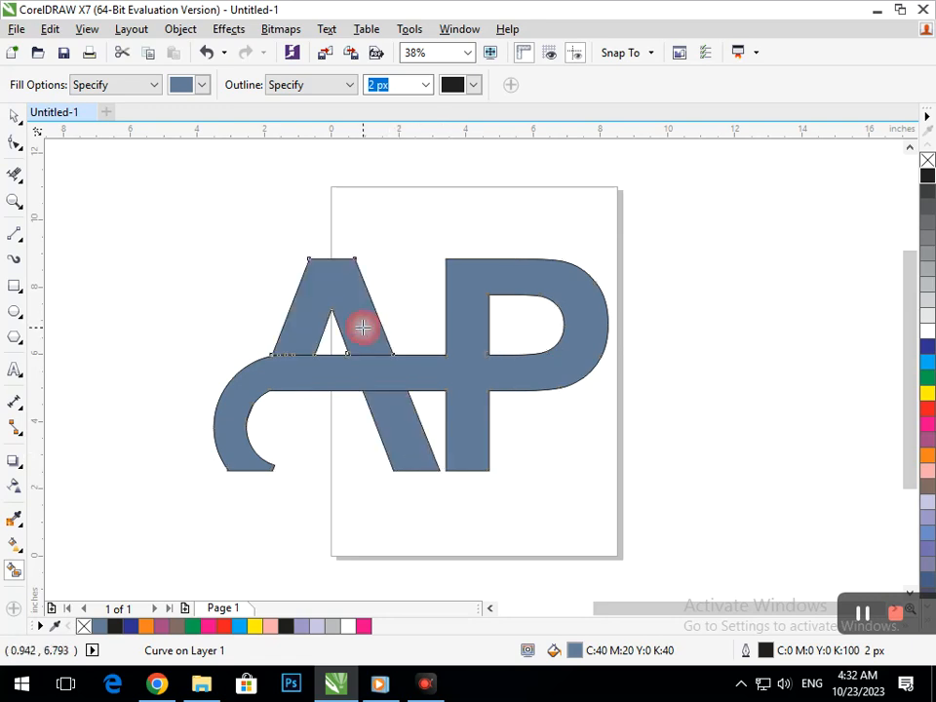
- Recolor the P band mauve and the A's lower leg navy blue
{"action": "left_click", "coordinate": [14, 115]}
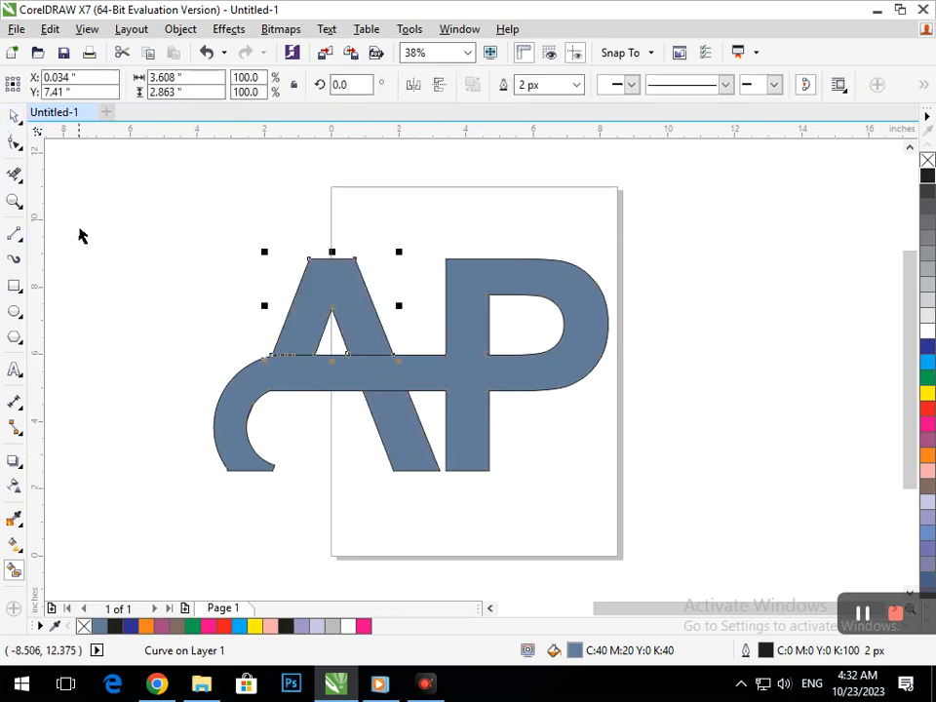
{"action": "left_click", "coordinate": [79, 234]}
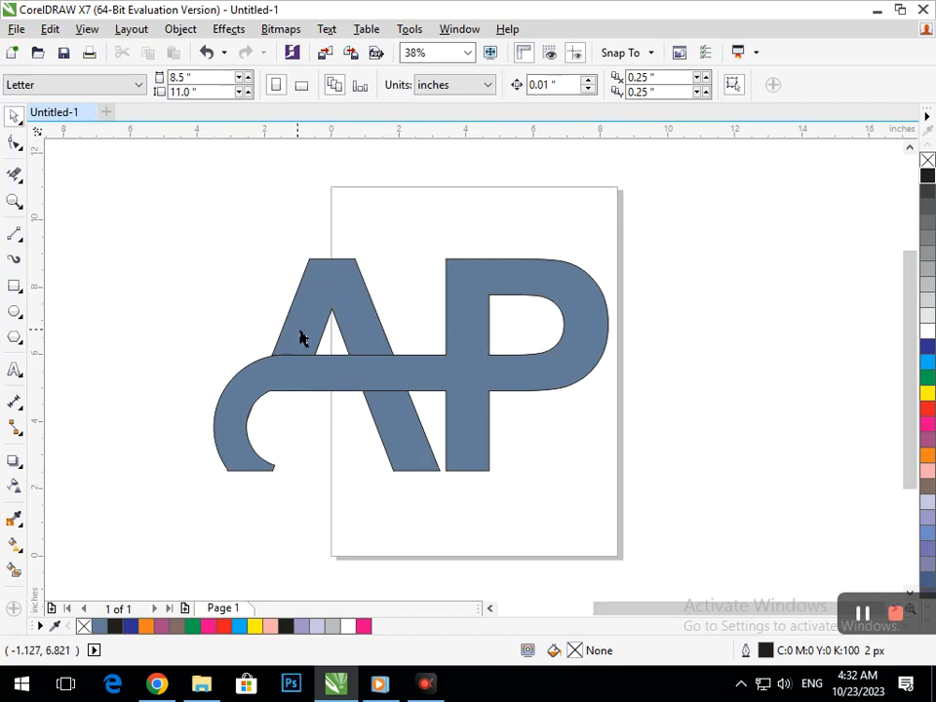
{"action": "left_click", "coordinate": [419, 388]}
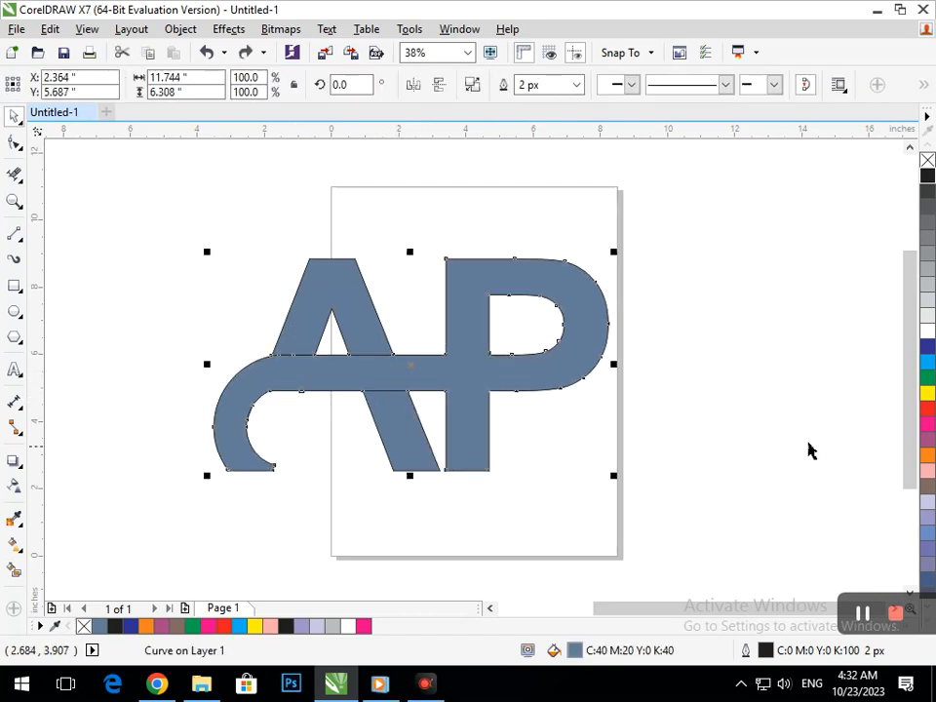
{"action": "left_click", "coordinate": [408, 481]}
{"action": "left_click", "coordinate": [410, 454]}
{"action": "left_click", "coordinate": [929, 347]}
- Fill the A's upper part with navy blue
{"action": "left_click", "coordinate": [376, 341]}
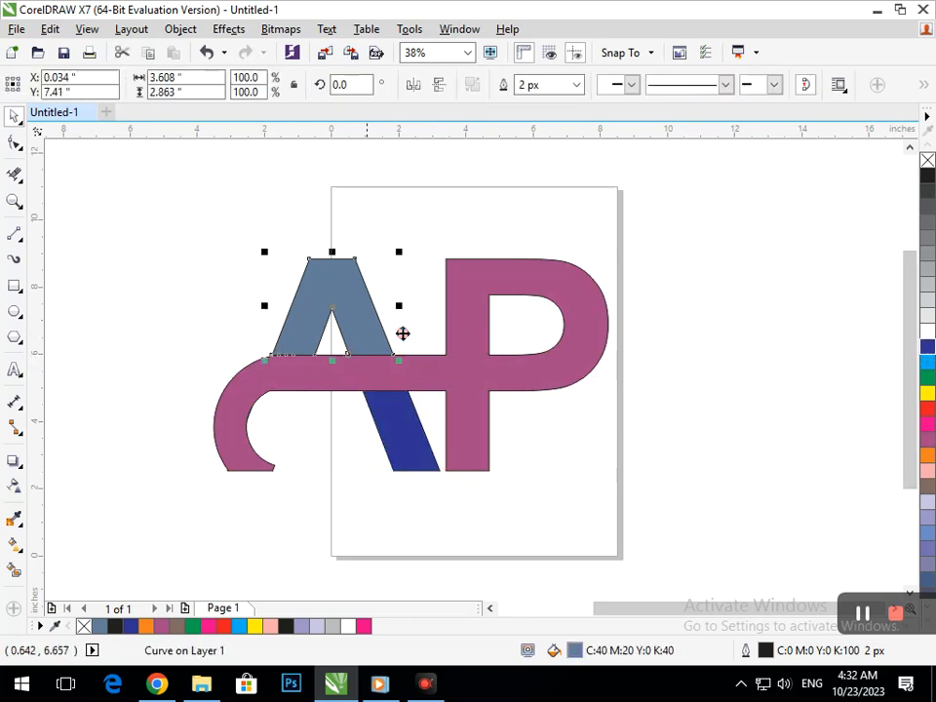
{"action": "left_click", "coordinate": [929, 347]}
{"action": "left_click", "coordinate": [605, 426]}
{"action": "key", "text": "F3"}
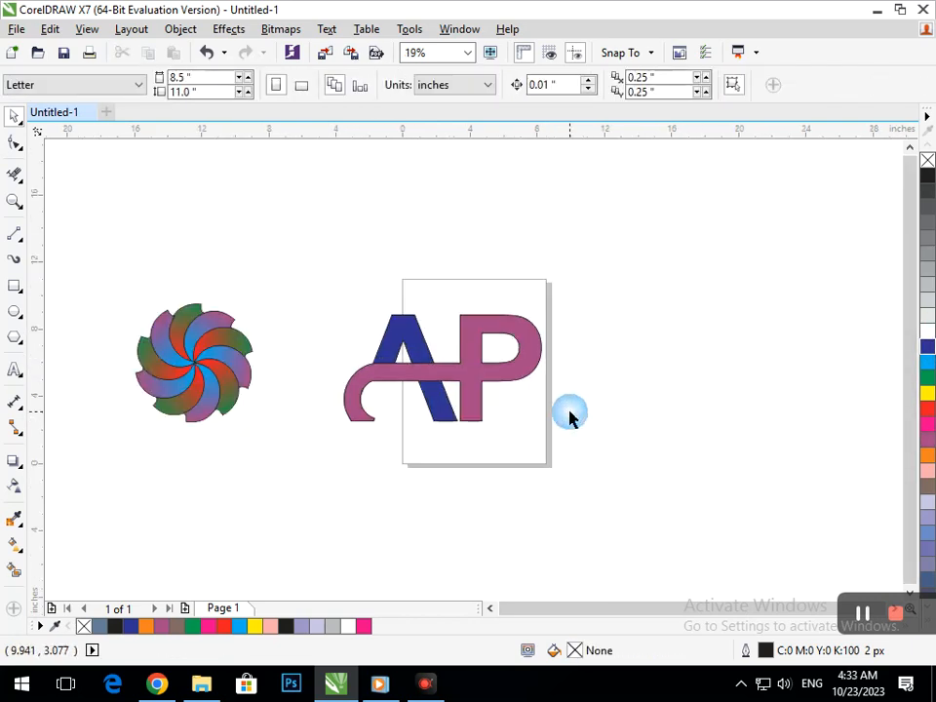
- Delete the spiral graphic beside the page
{"action": "left_click_drag", "start_coordinate": [90, 205], "coordinate": [340, 463]}
{"action": "key", "text": "Delete"}
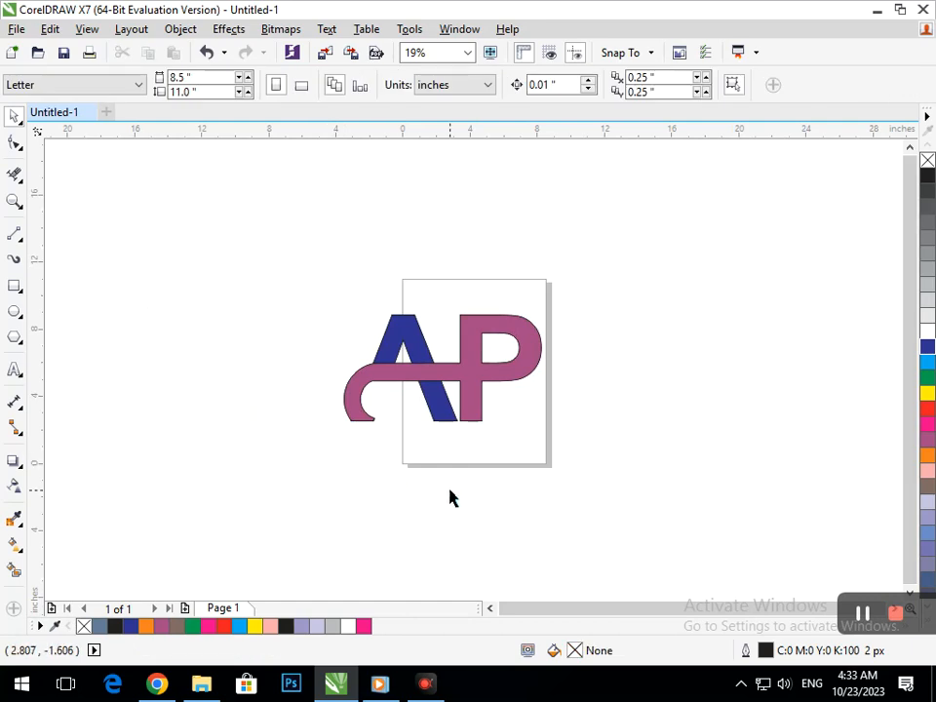
- Select the whole logo, move it left off the page and enlarge it to 125.4%
{"action": "left_click_drag", "start_coordinate": [291, 272], "coordinate": [623, 514]}
{"action": "left_click_drag", "start_coordinate": [462, 374], "coordinate": [253, 285]}
{"action": "left_click_drag", "start_coordinate": [339, 335], "coordinate": [367, 374]}
{"action": "left_click", "coordinate": [109, 190]}
{"action": "left_click_drag", "start_coordinate": [123, 245], "coordinate": [382, 349]}
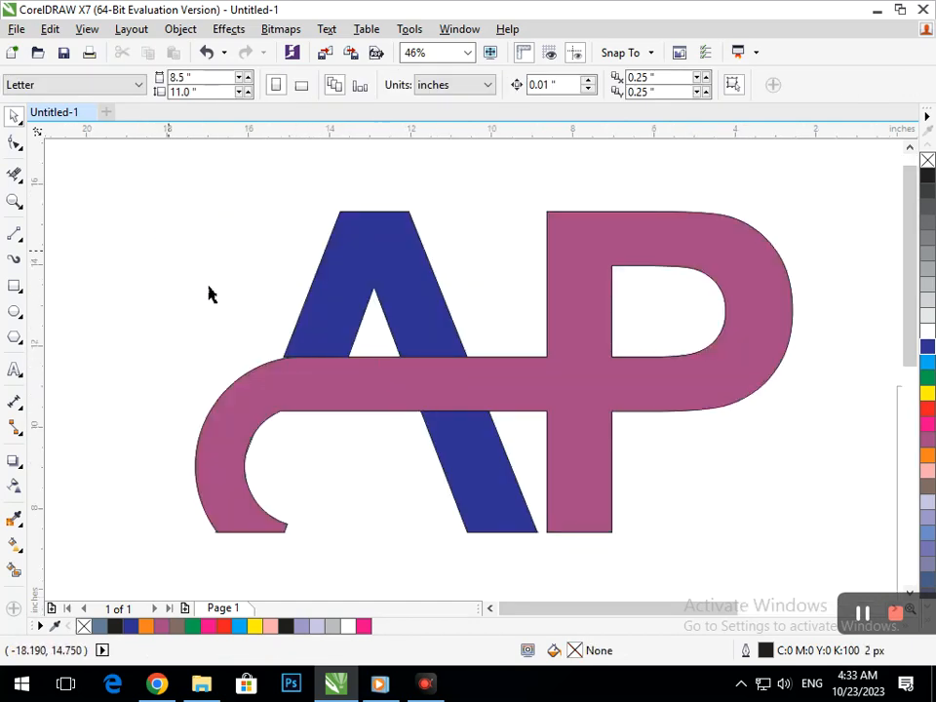
- Try to move the P band toward the A
{"action": "left_click_drag", "start_coordinate": [475, 407], "coordinate": [374, 397]}
{"action": "key", "text": "ctrl+z"}
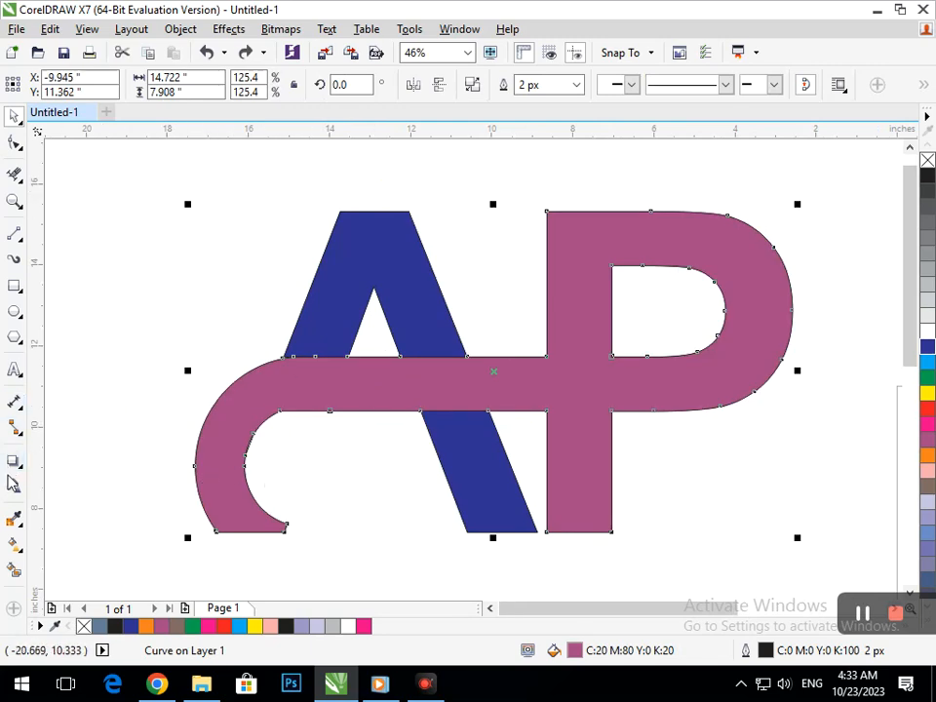
- Add an outside Contour of about 0.163 in around the P band with a dark gray fill
{"action": "left_click", "coordinate": [16, 464]}
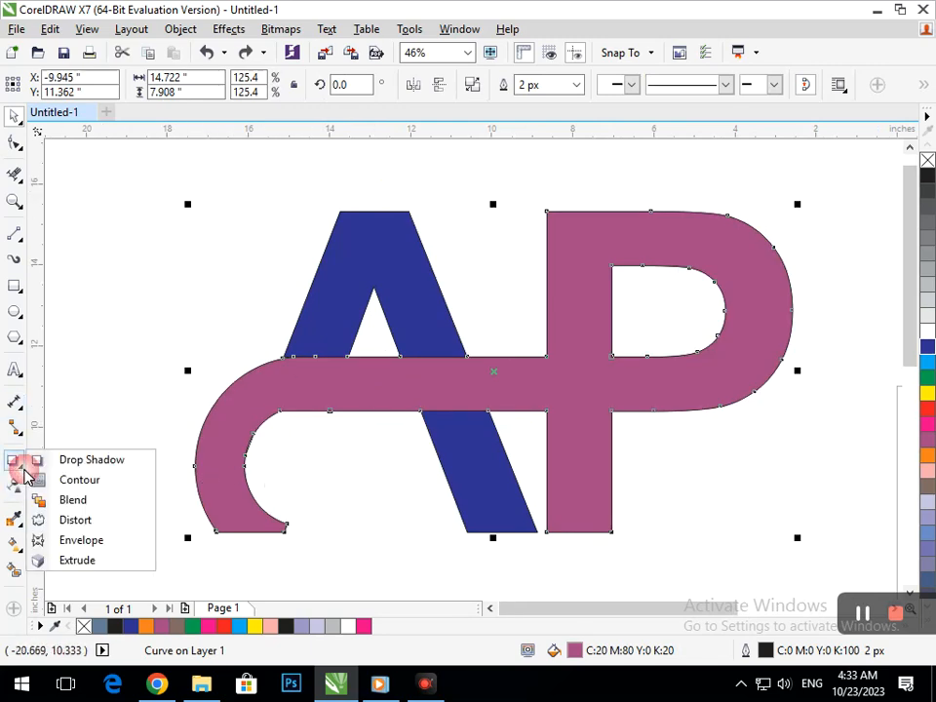
{"action": "left_click", "coordinate": [65, 481]}
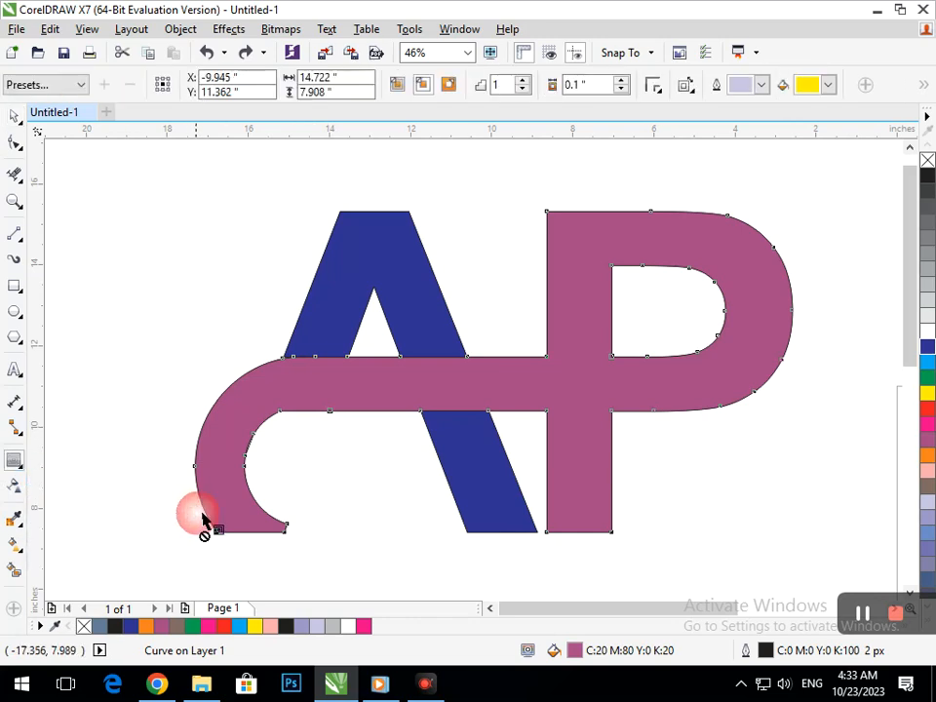
{"action": "left_click_drag", "start_coordinate": [283, 531], "coordinate": [162, 541]}
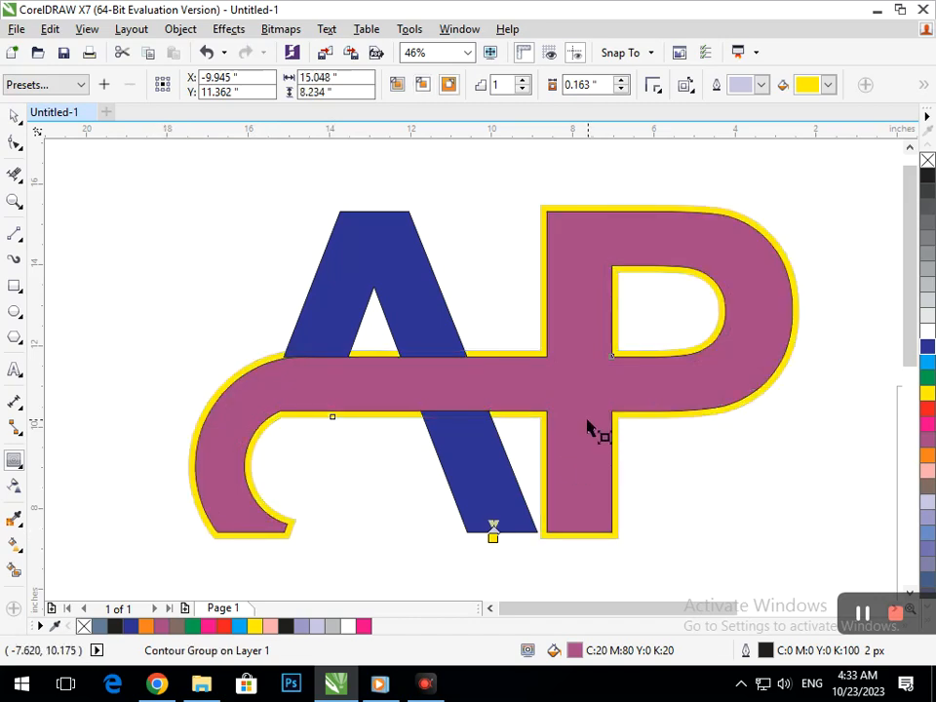
{"action": "left_click", "coordinate": [813, 86]}
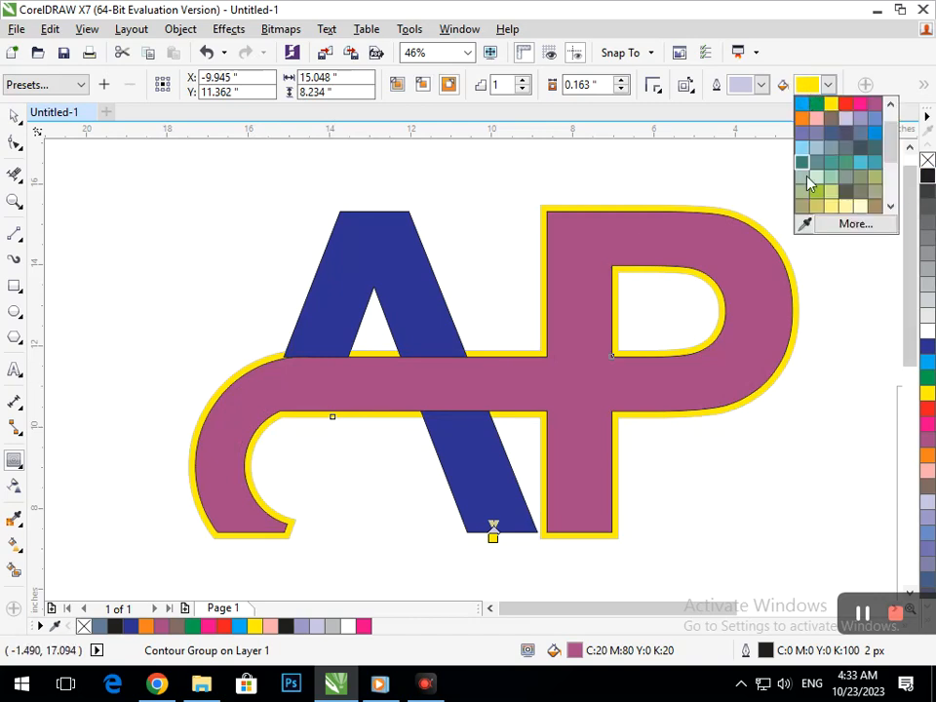
{"action": "left_click", "coordinate": [845, 131]}
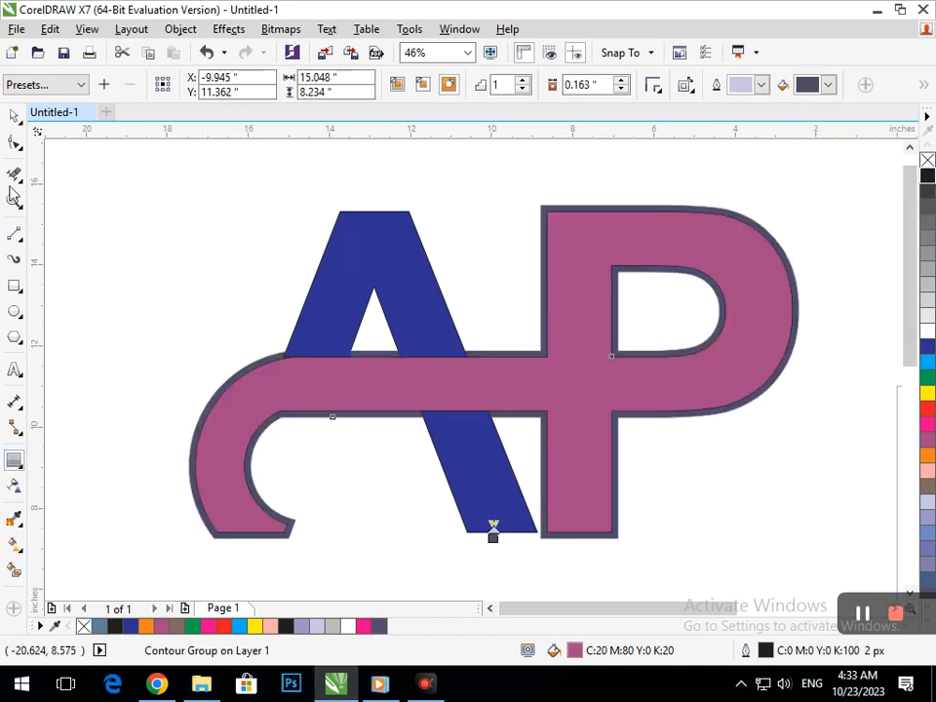
{"action": "left_click", "coordinate": [320, 432]}
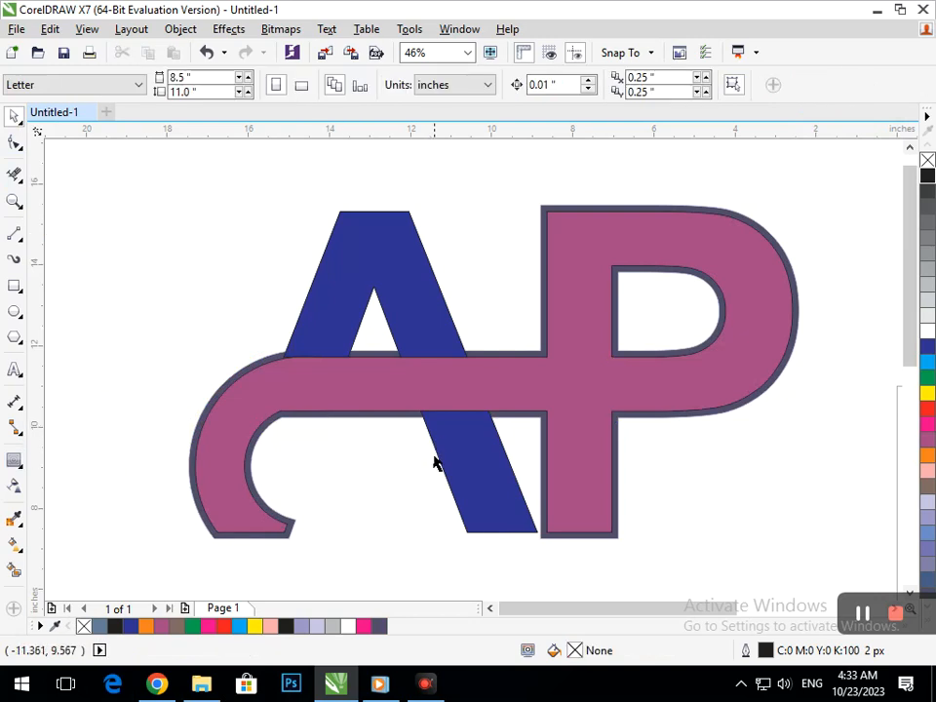
{"action": "left_click", "coordinate": [395, 419]}
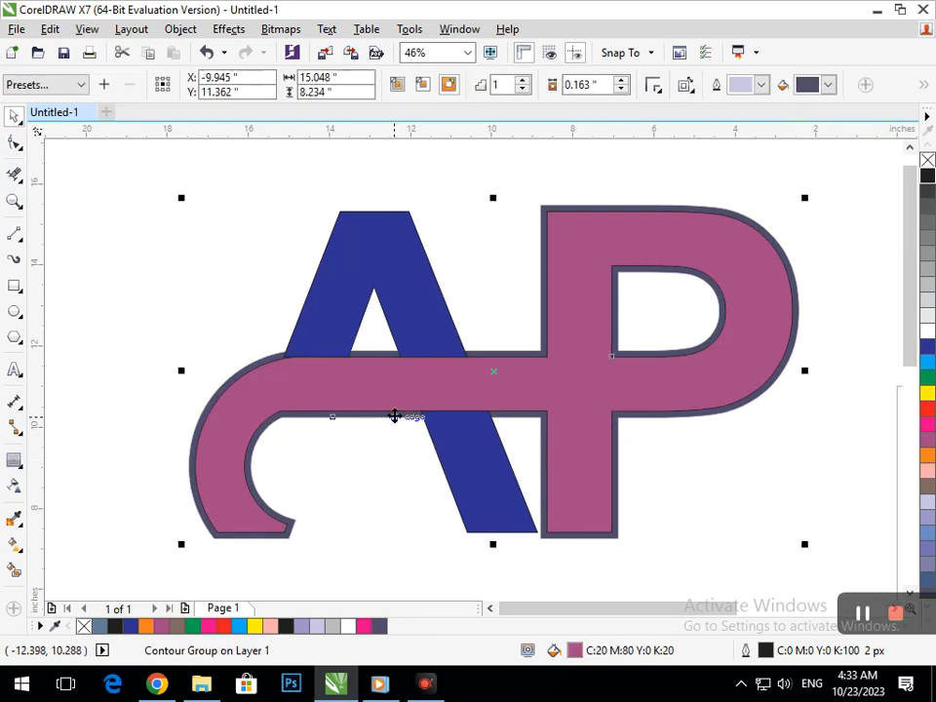
- Change the contour's fill color around the P band to black
{"action": "left_click", "coordinate": [811, 85]}
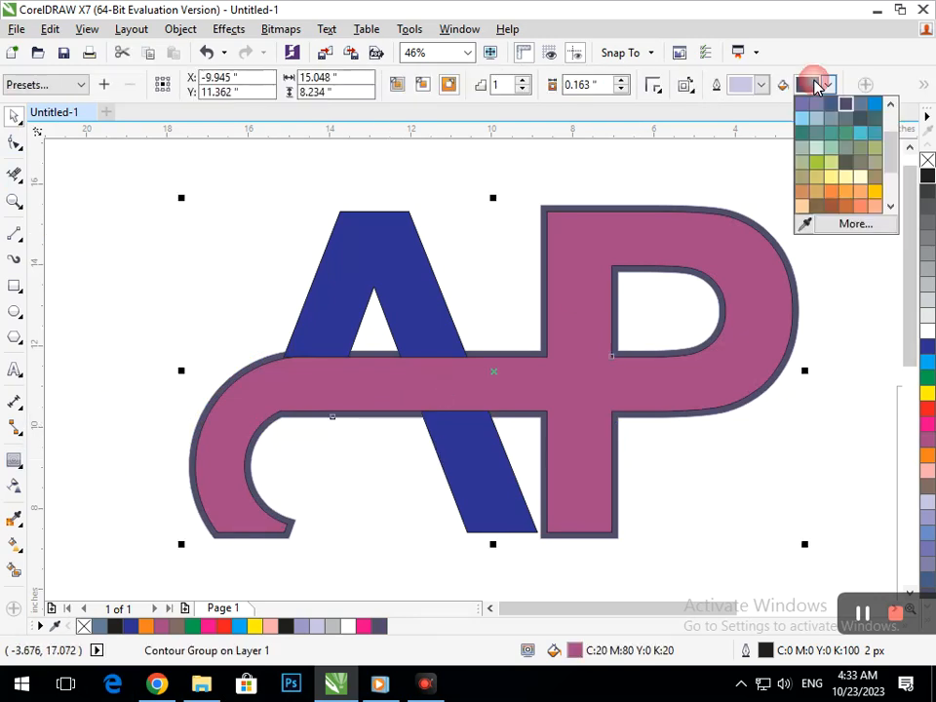
{"action": "left_click", "coordinate": [887, 135]}
{"action": "left_click", "coordinate": [828, 84]}
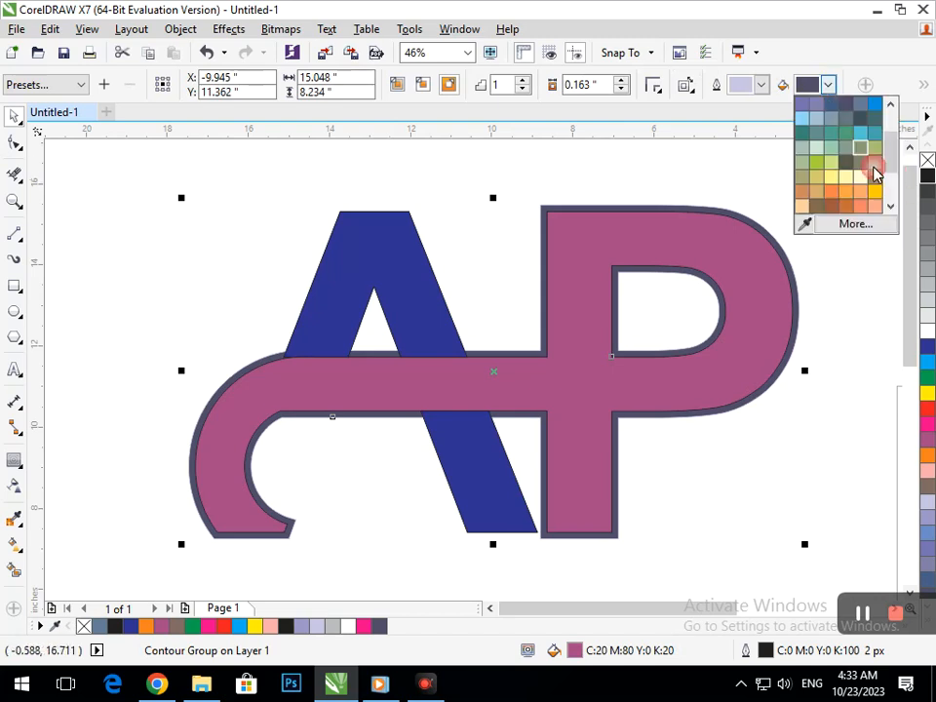
{"action": "left_click", "coordinate": [801, 104]}
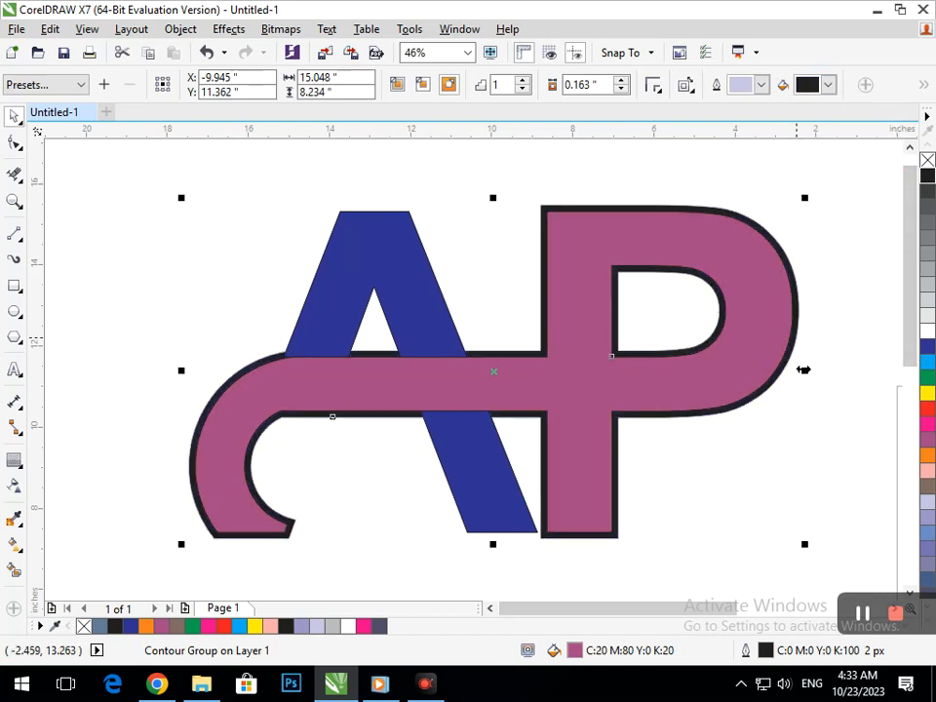
- Fill both parts of the A green
{"action": "left_click", "coordinate": [654, 481]}
{"action": "mouse_move", "coordinate": [496, 510]}
{"action": "left_mouse_down"}
{"action": "mouse_move", "coordinate": [413, 541]}
{"action": "mouse_move", "coordinate": [932, 426]}
{"action": "left_mouse_up"}
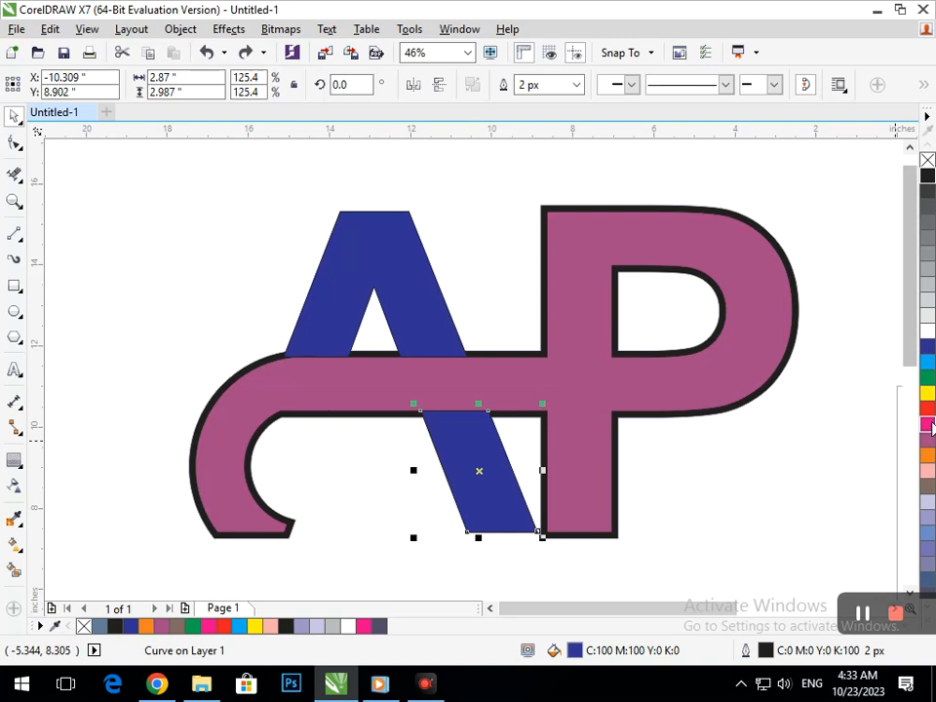
{"action": "left_click", "coordinate": [928, 378]}
{"action": "left_click", "coordinate": [428, 335]}
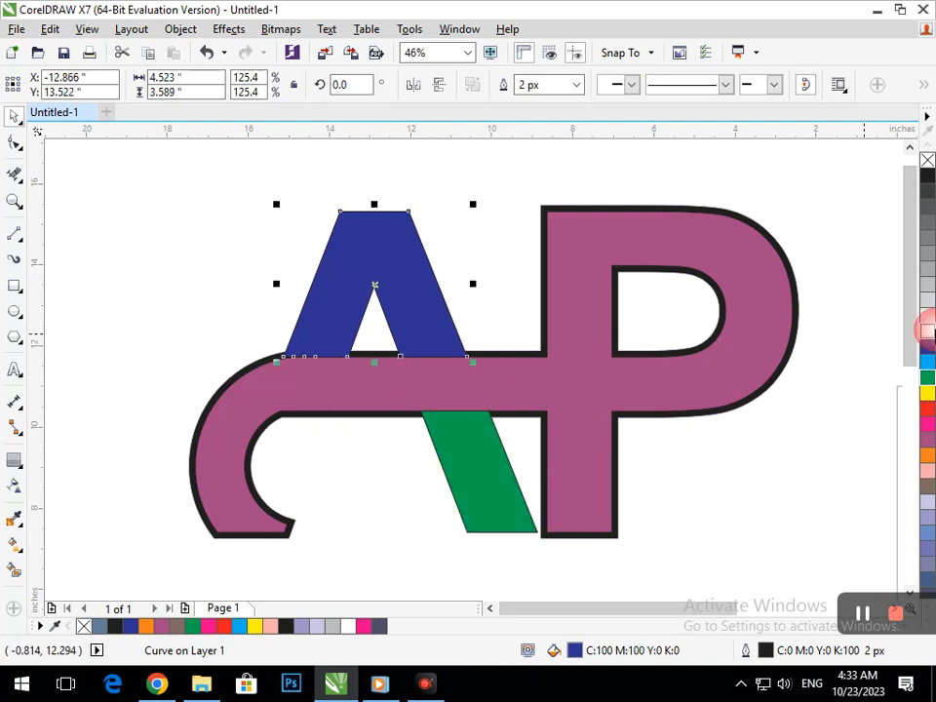
{"action": "left_click", "coordinate": [927, 379]}
{"action": "left_click", "coordinate": [765, 456]}
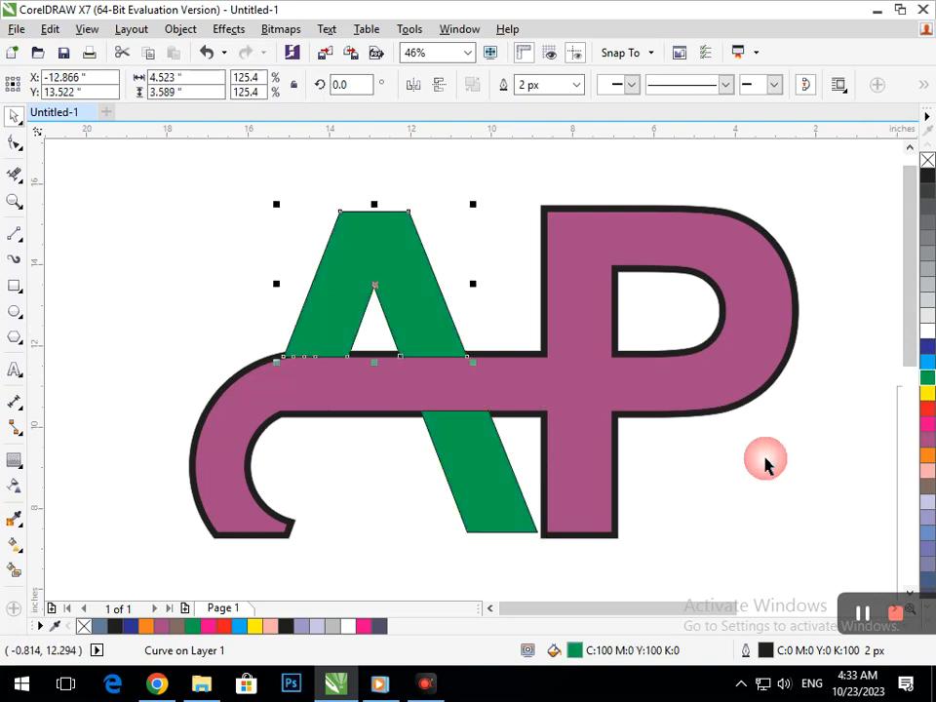
- Send the upper part of the A behind the band
{"action": "left_click", "coordinate": [485, 505]}
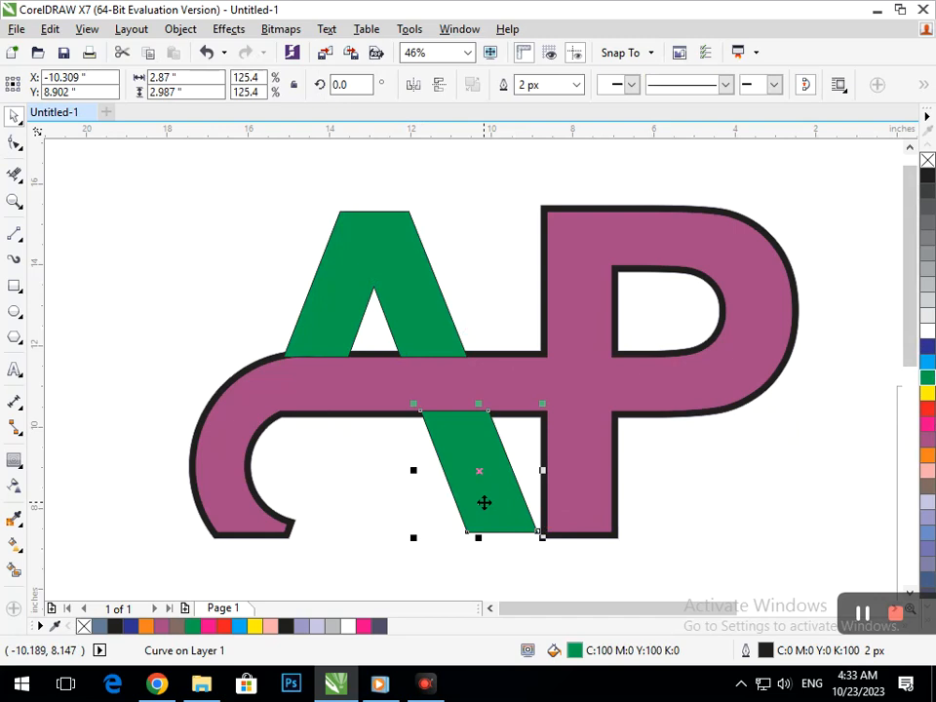
{"action": "left_click", "coordinate": [444, 300]}
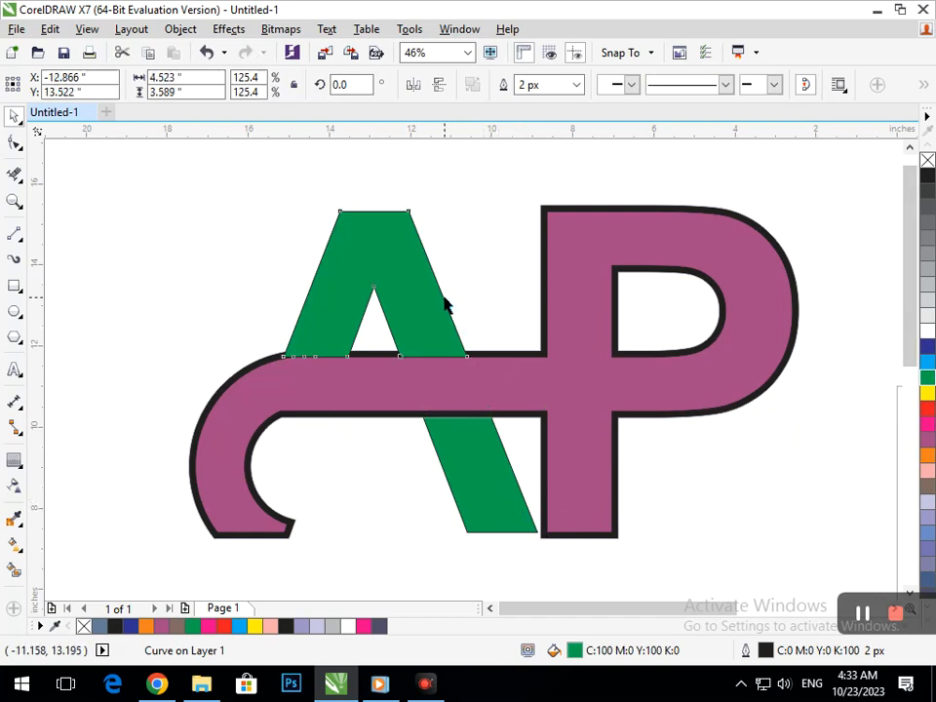
{"action": "key", "text": "shift+Page_Down"}
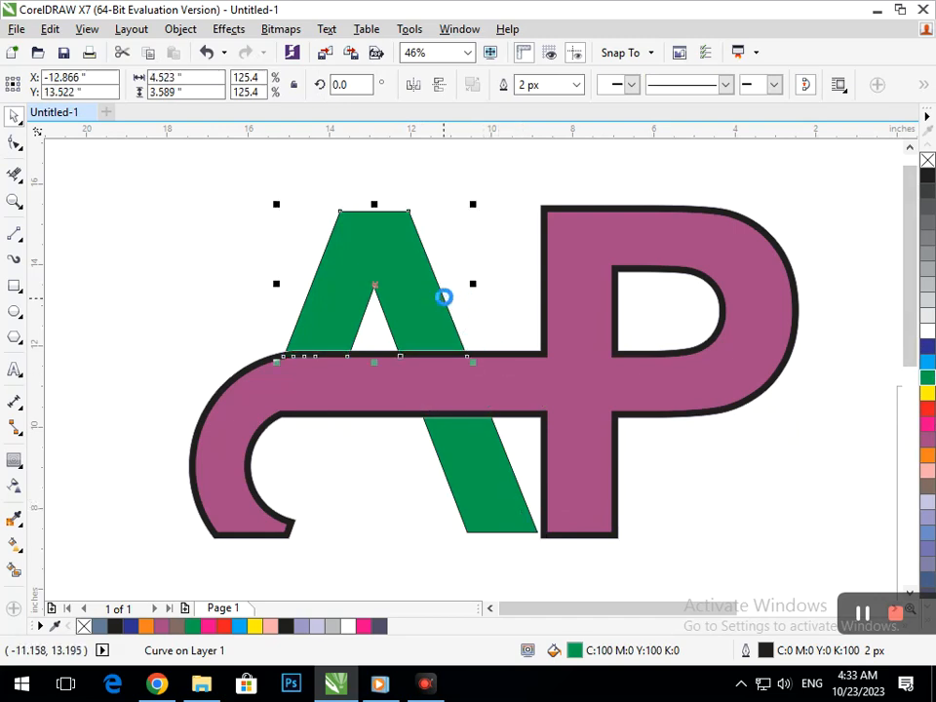
{"action": "left_click", "coordinate": [785, 422]}
- Select all nine logo objects and group them
{"action": "key", "text": "F4"}
{"action": "left_click", "coordinate": [625, 441]}
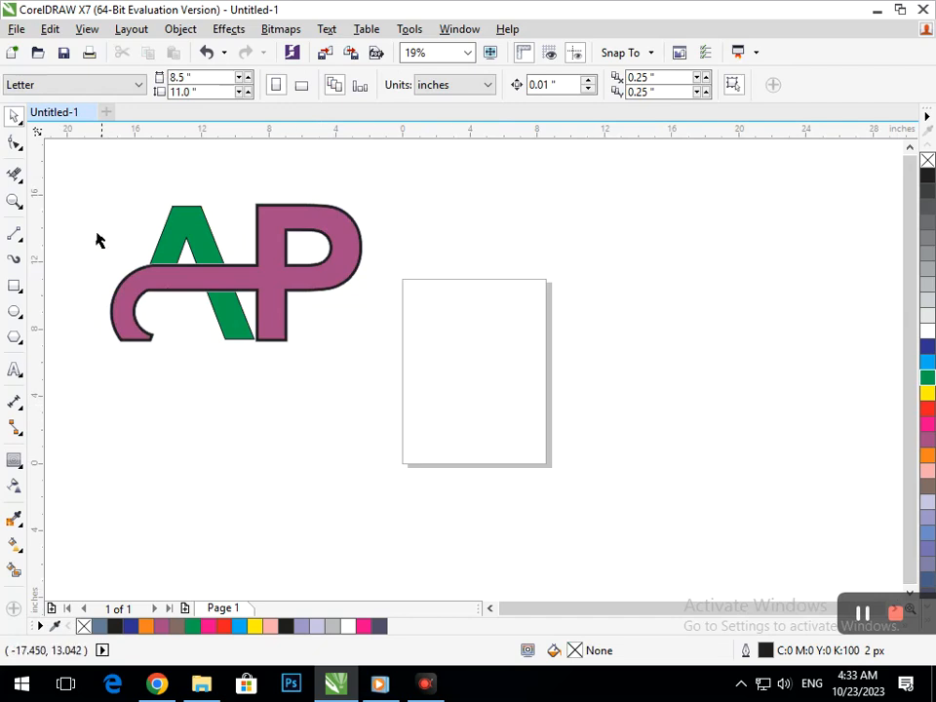
{"action": "left_click_drag", "start_coordinate": [85, 198], "coordinate": [400, 382]}
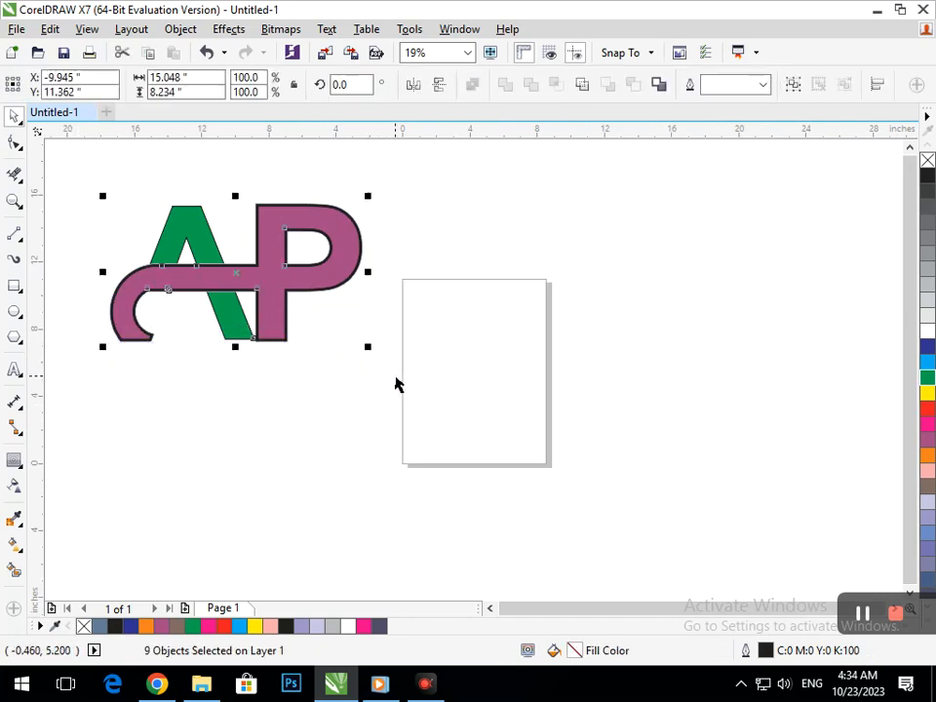
{"action": "key", "text": "ctrl+g"}
{"action": "left_click", "coordinate": [358, 374]}
- Move the grouped logo further left and scale it down to 84.6%
{"action": "key", "text": "F3"}
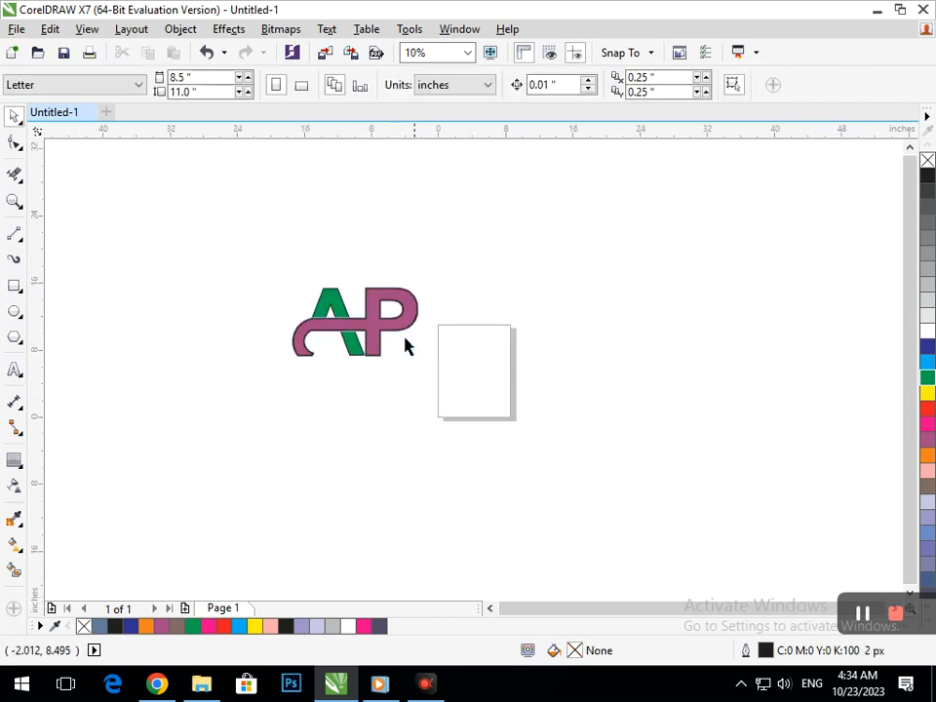
{"action": "left_click", "coordinate": [333, 310]}
{"action": "left_click_drag", "start_coordinate": [332, 309], "coordinate": [144, 252]}
{"action": "left_click", "coordinate": [109, 225]}
{"action": "left_click_drag", "start_coordinate": [80, 211], "coordinate": [253, 320]}
{"action": "key", "text": "space"}
{"action": "left_click", "coordinate": [392, 375]}
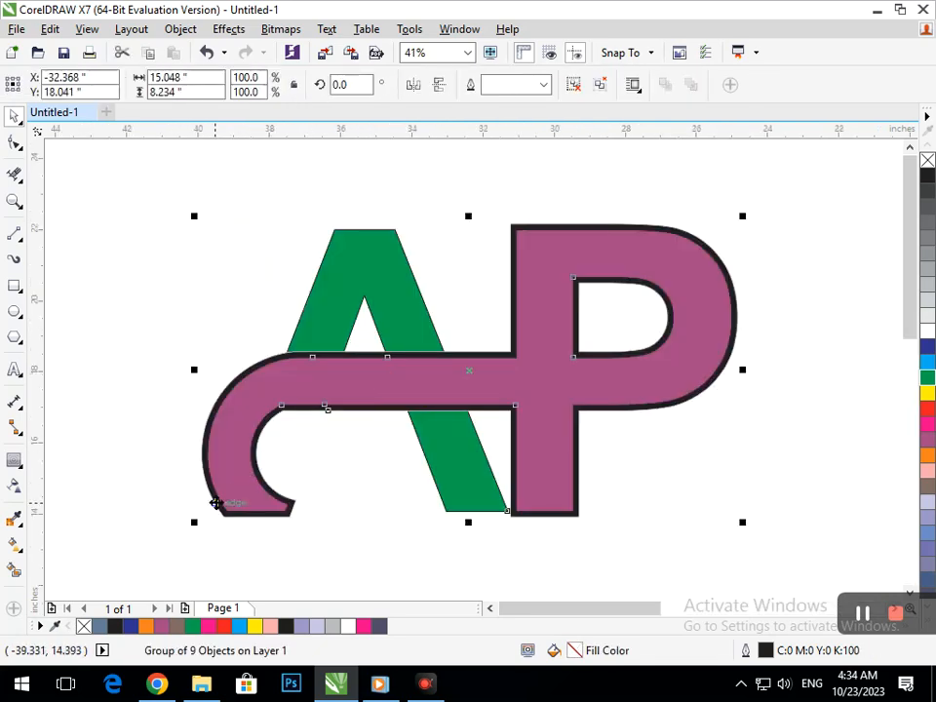
{"action": "left_click_drag", "start_coordinate": [196, 522], "coordinate": [236, 501]}
{"action": "left_click", "coordinate": [384, 530]}
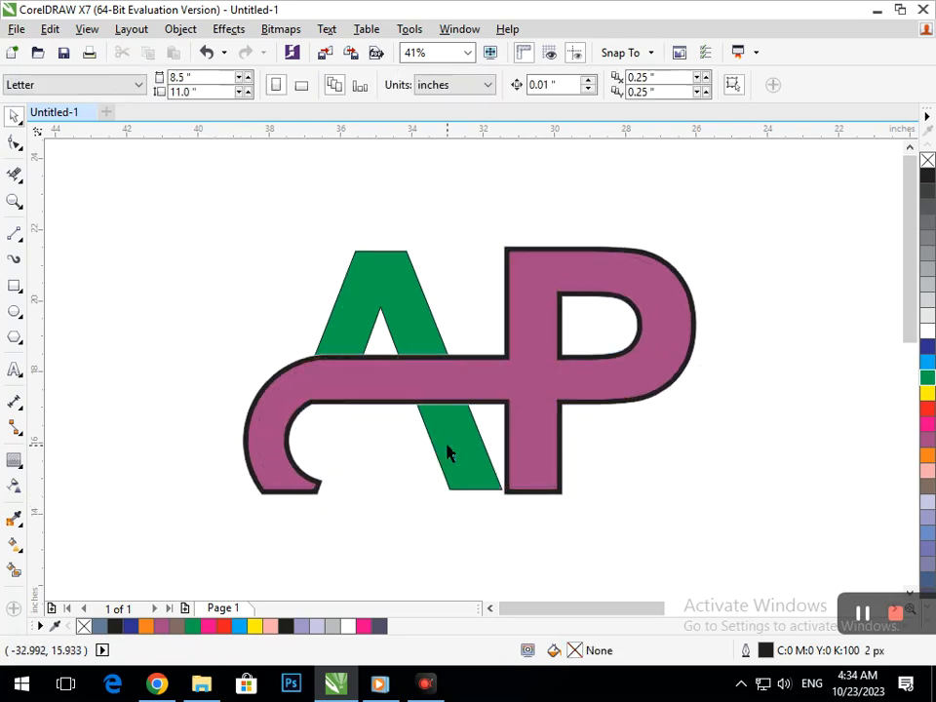
- Ungroup the logo
{"action": "left_click", "coordinate": [435, 479]}
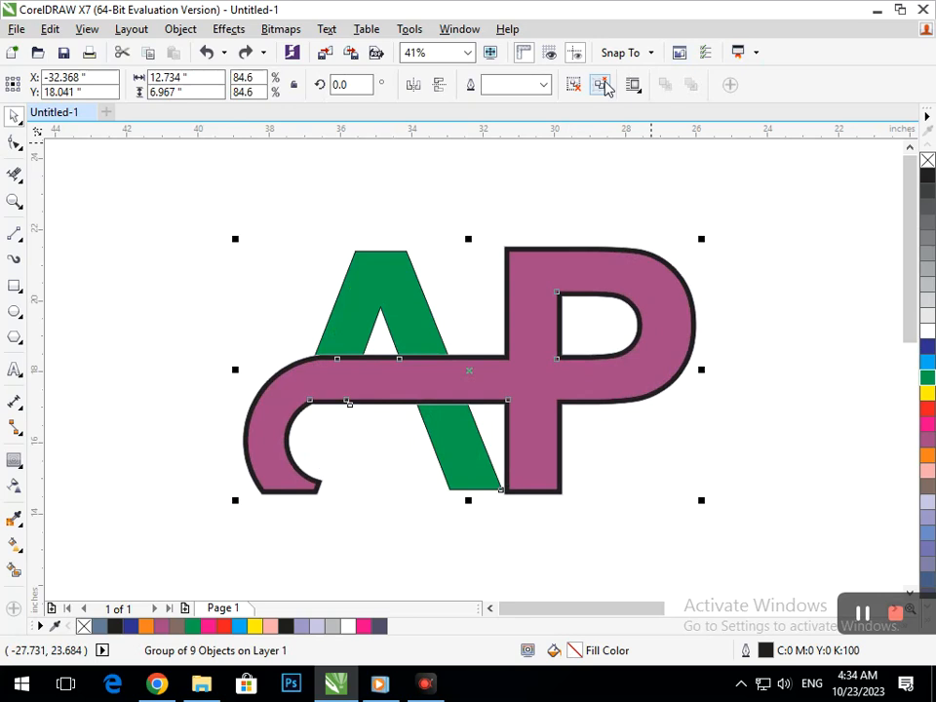
{"action": "left_click", "coordinate": [602, 85]}
{"action": "left_click", "coordinate": [796, 243]}
{"action": "left_click", "coordinate": [480, 471]}
{"action": "left_click_drag", "start_coordinate": [424, 329], "coordinate": [358, 271]}
{"action": "key", "text": "ctrl+z"}
- Pull the hidden outline curve out from behind the logo and delete it
{"action": "left_click_drag", "start_coordinate": [462, 464], "coordinate": [297, 389]}
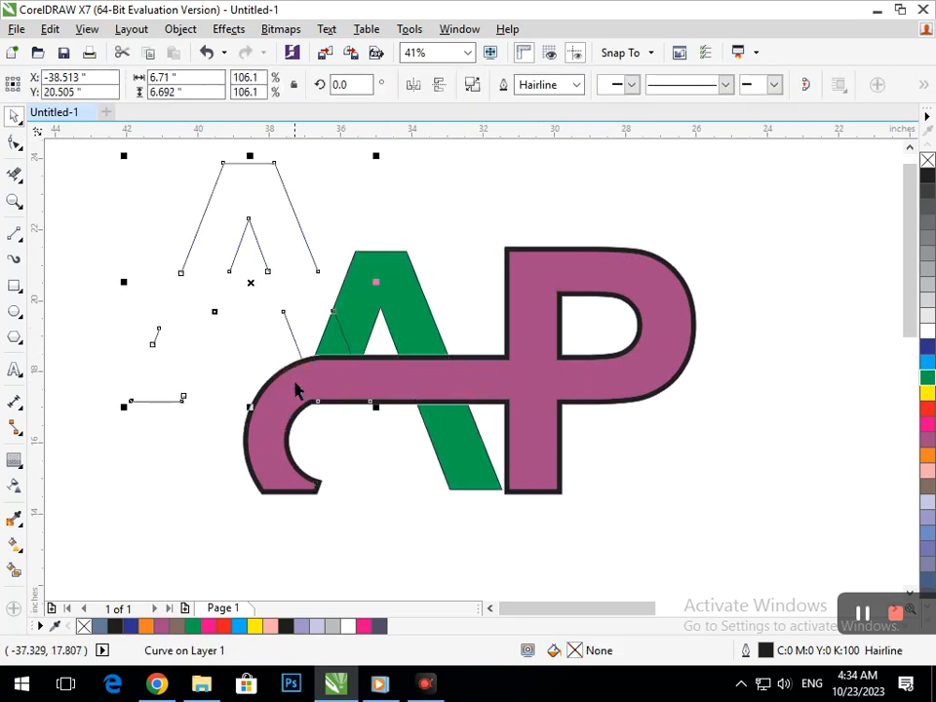
{"action": "key", "text": "Delete"}
- Fill both parts of the A red
{"action": "left_click", "coordinate": [434, 460]}
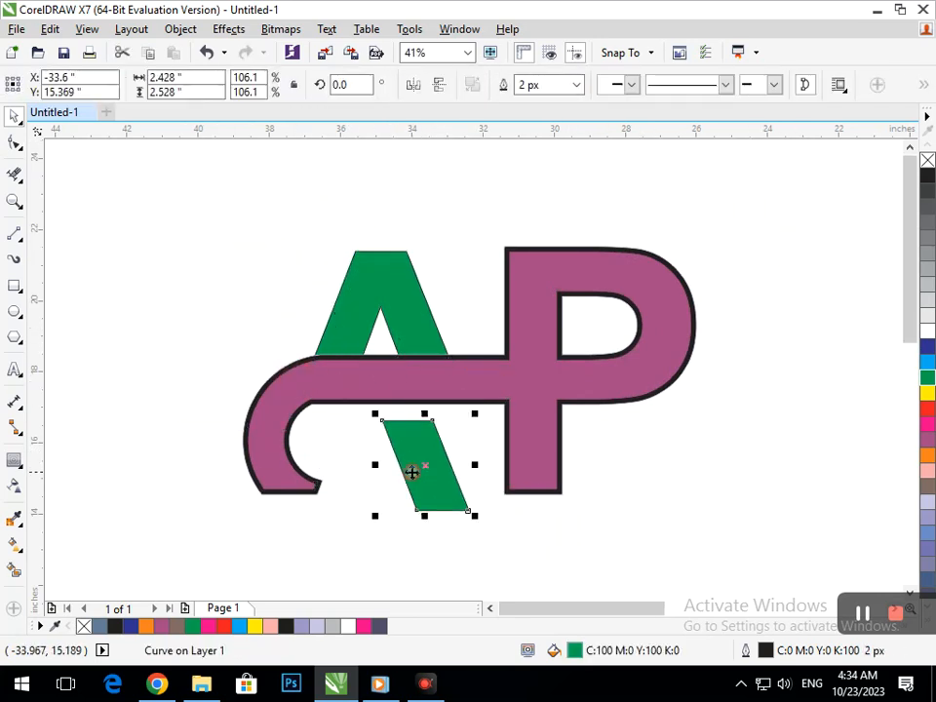
{"action": "left_click", "coordinate": [401, 299], "text": "shift"}
{"action": "left_click", "coordinate": [928, 408]}
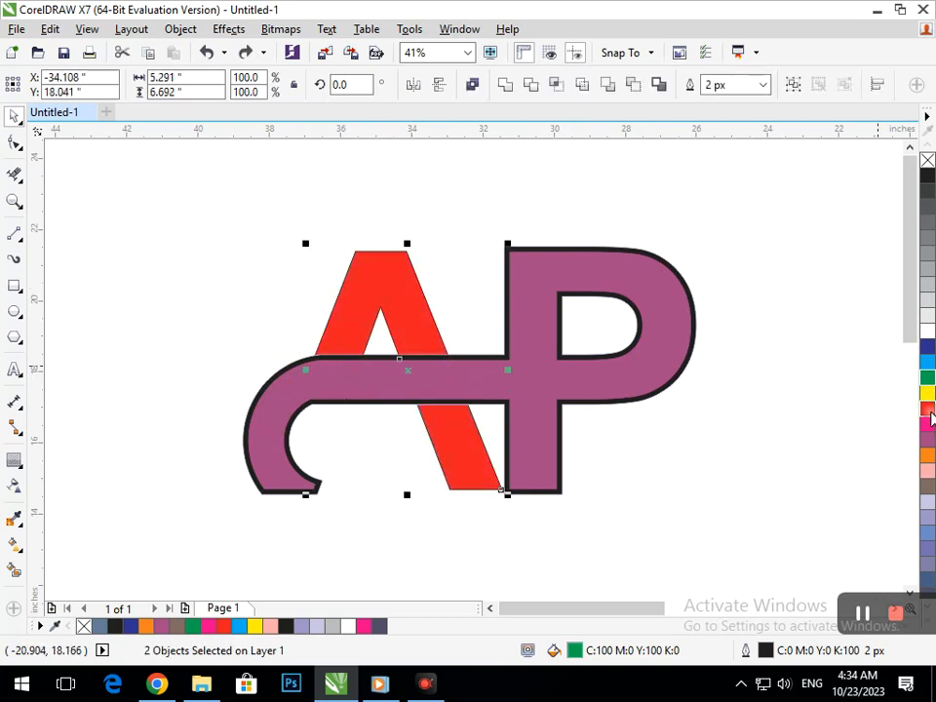
{"action": "left_click", "coordinate": [632, 488]}
- Fill both parts of the A green again
{"action": "left_click", "coordinate": [469, 463]}
{"action": "left_click", "coordinate": [420, 348], "text": "shift"}
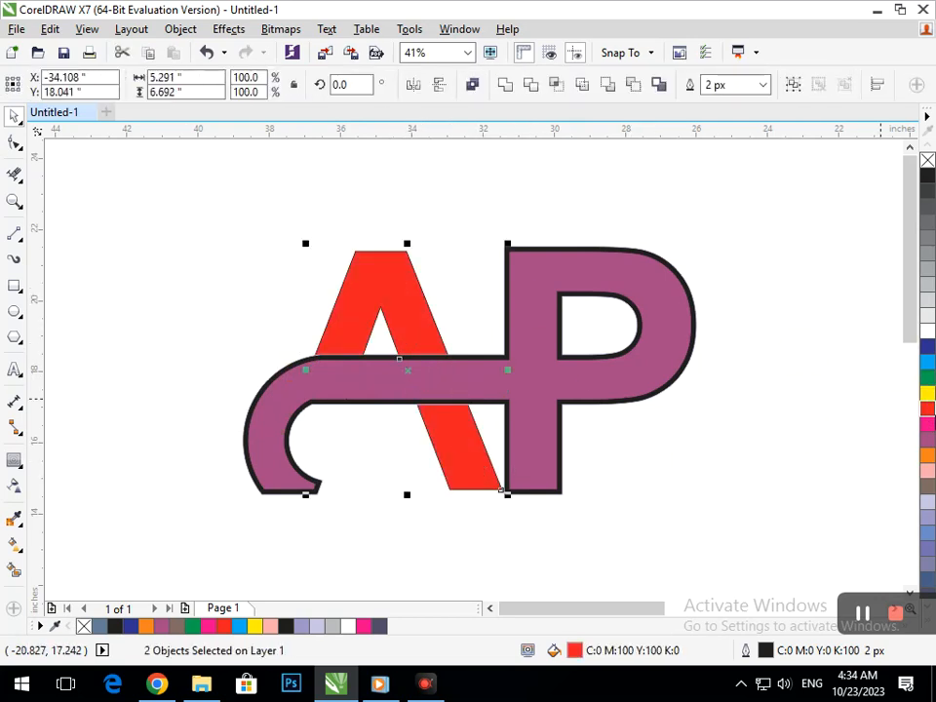
{"action": "left_click", "coordinate": [928, 377]}
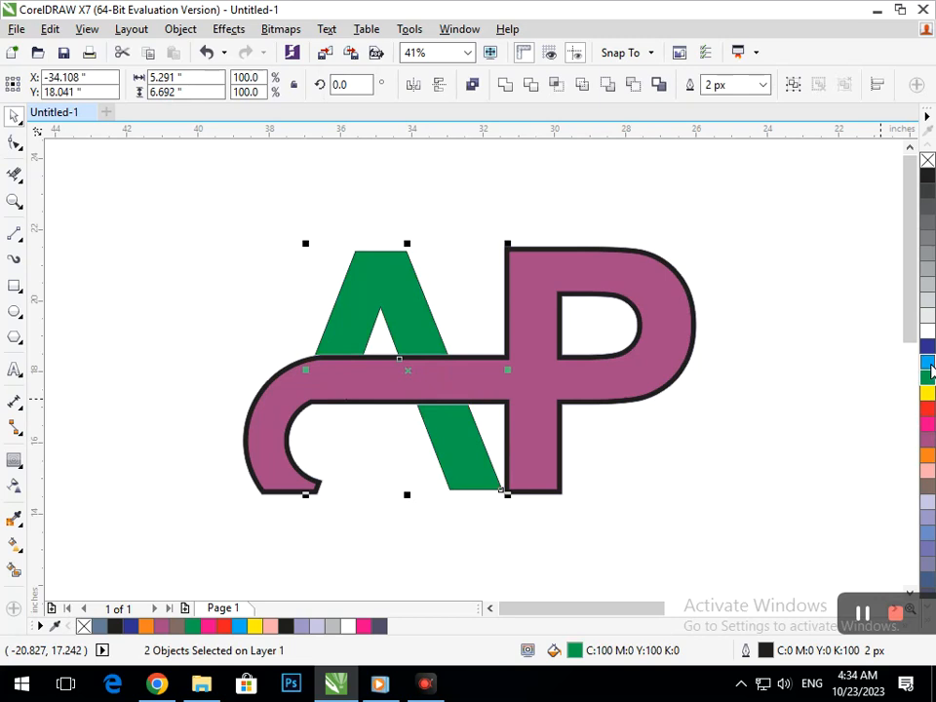
- Fill the P band red
{"action": "left_click", "coordinate": [664, 386]}
{"action": "left_click", "coordinate": [928, 408]}
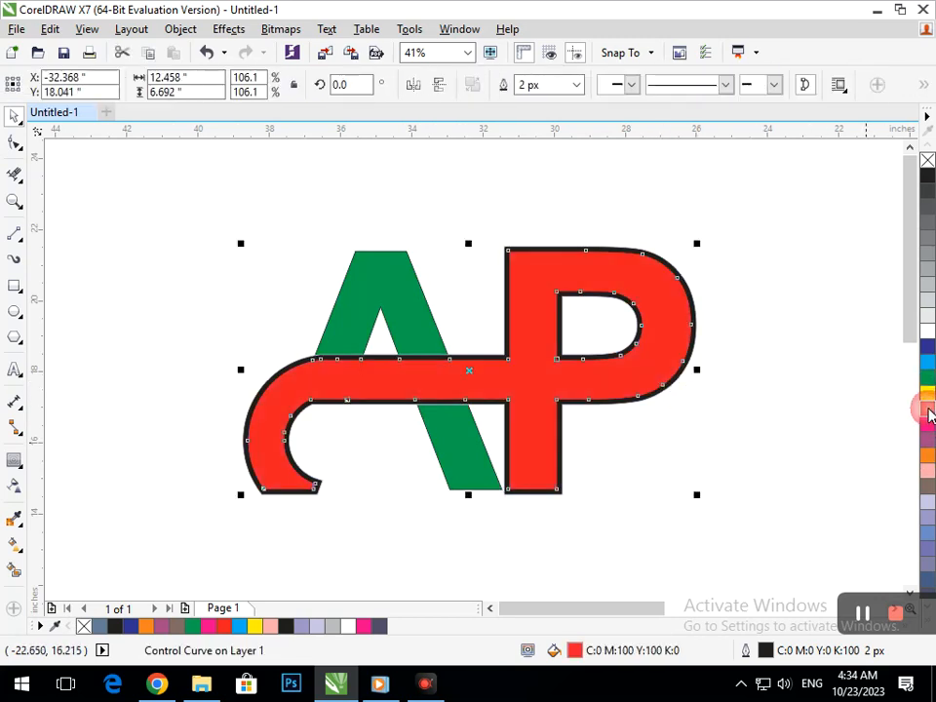
{"action": "left_click", "coordinate": [759, 462]}
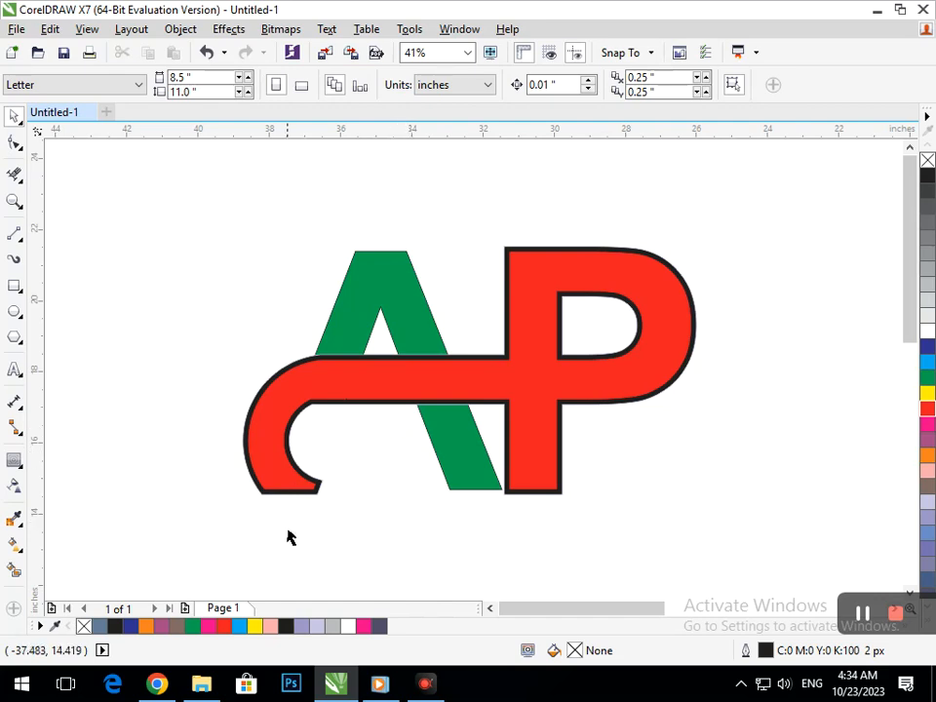
- Fill both parts of the A dark blue
{"action": "left_click", "coordinate": [434, 441]}
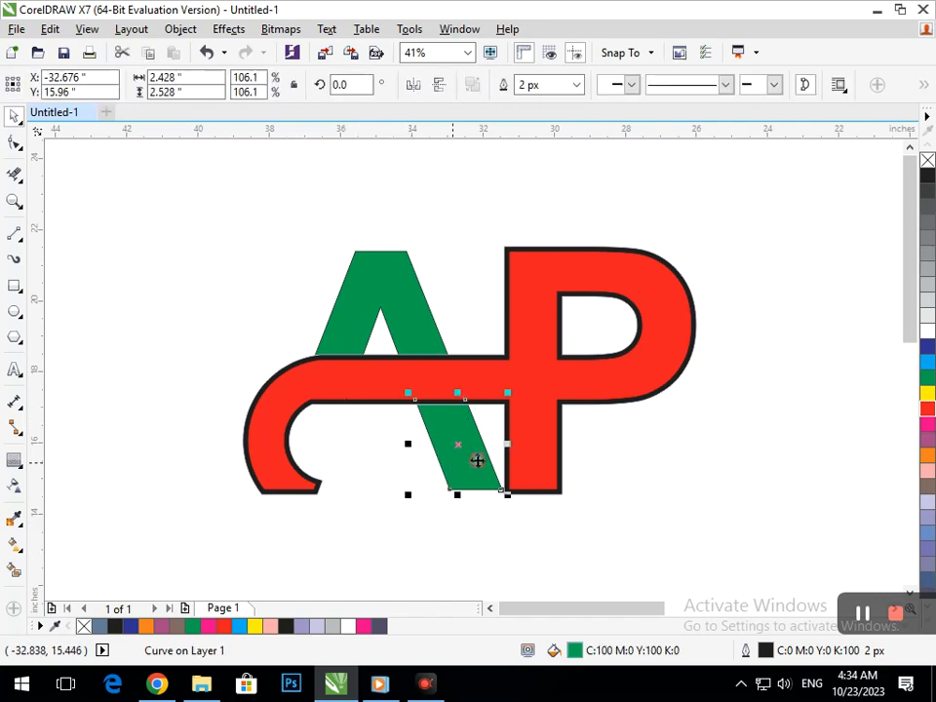
{"action": "left_click", "coordinate": [927, 349]}
{"action": "left_click", "coordinate": [444, 346]}
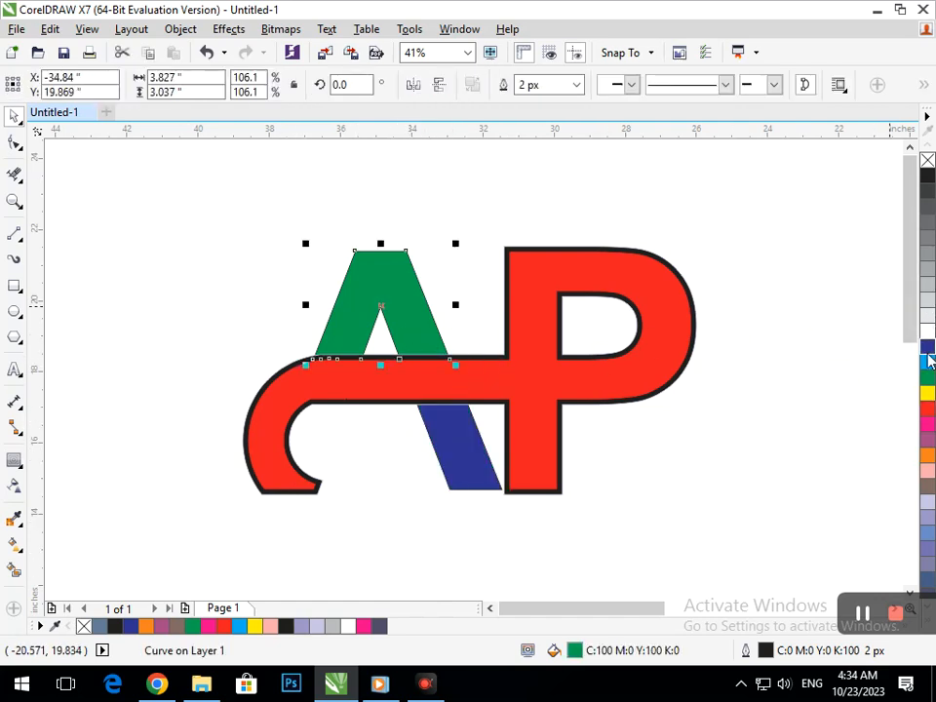
{"action": "left_click", "coordinate": [923, 351]}
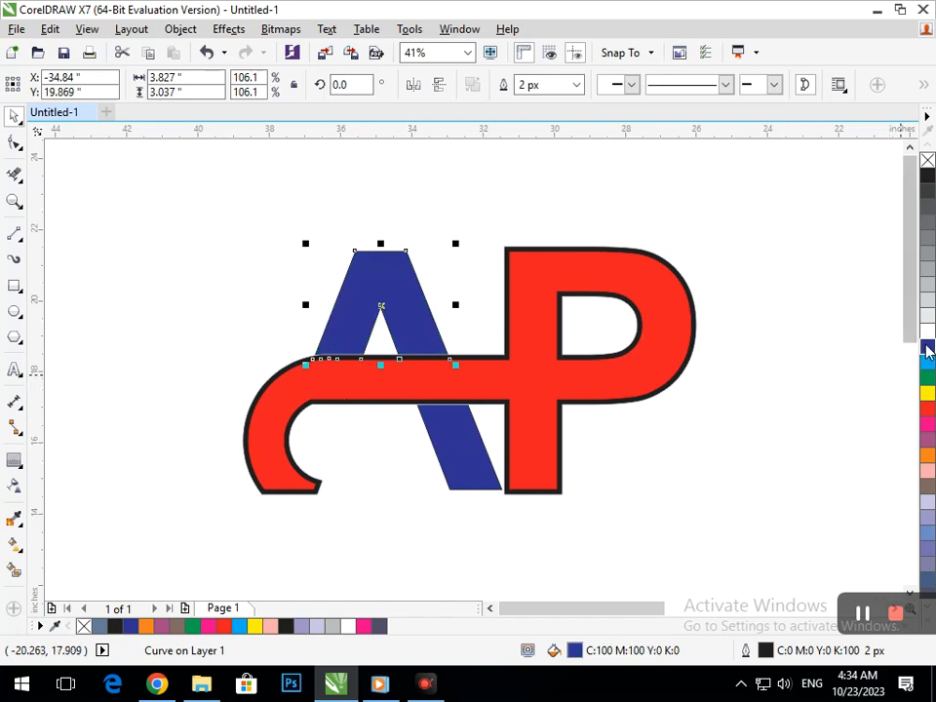
{"action": "left_click", "coordinate": [726, 475]}
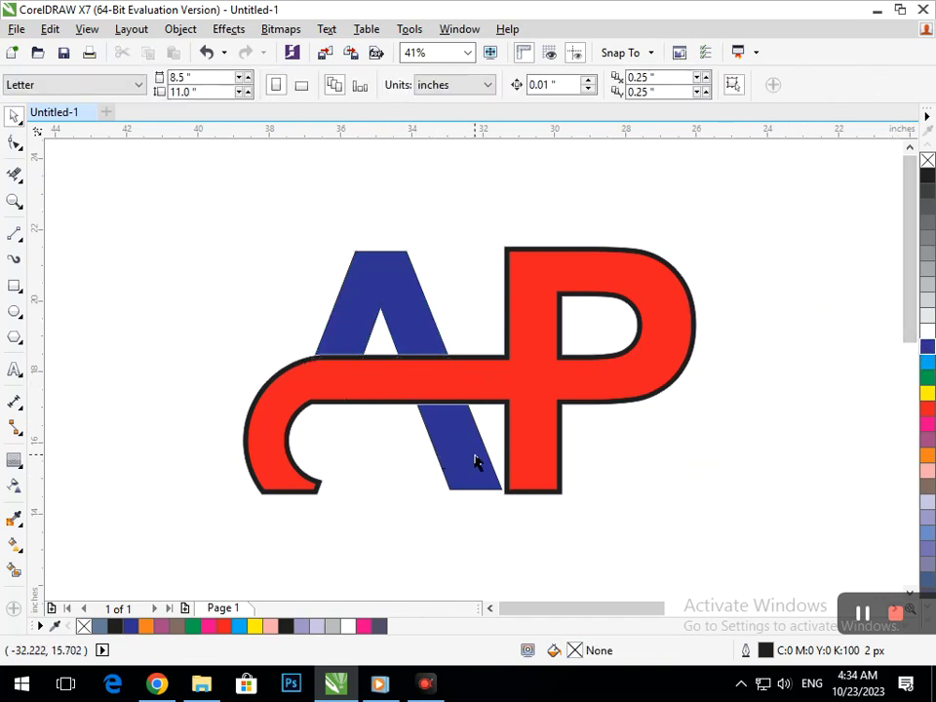
- Give both parts of the A a cyan fill and a matching cyan outline
{"action": "left_click", "coordinate": [468, 462]}
{"action": "right_click", "coordinate": [929, 361]}
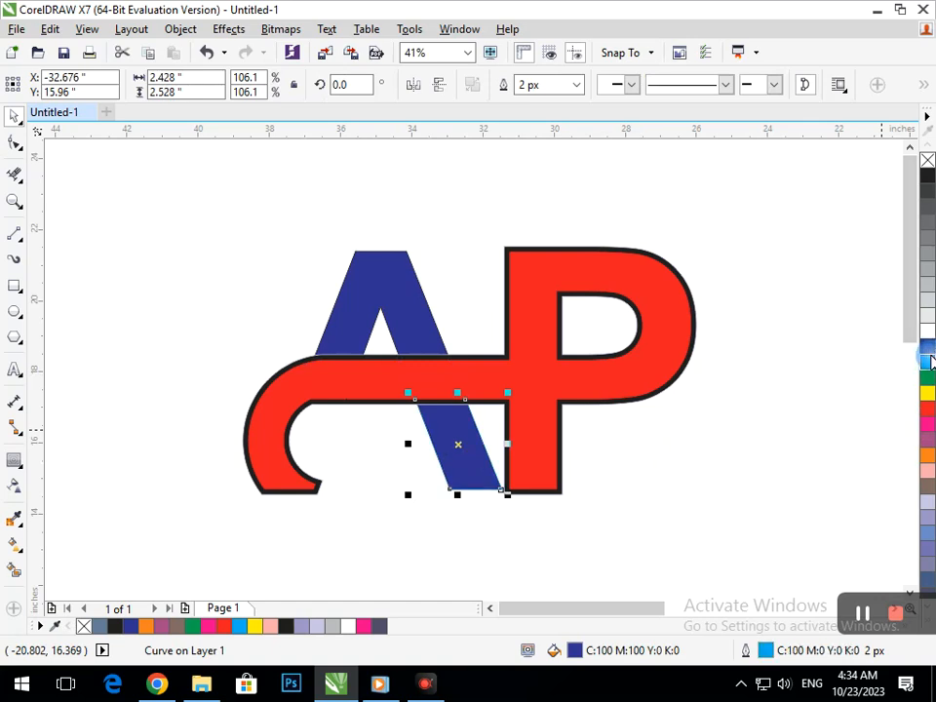
{"action": "left_click", "coordinate": [929, 361]}
{"action": "left_click", "coordinate": [599, 409]}
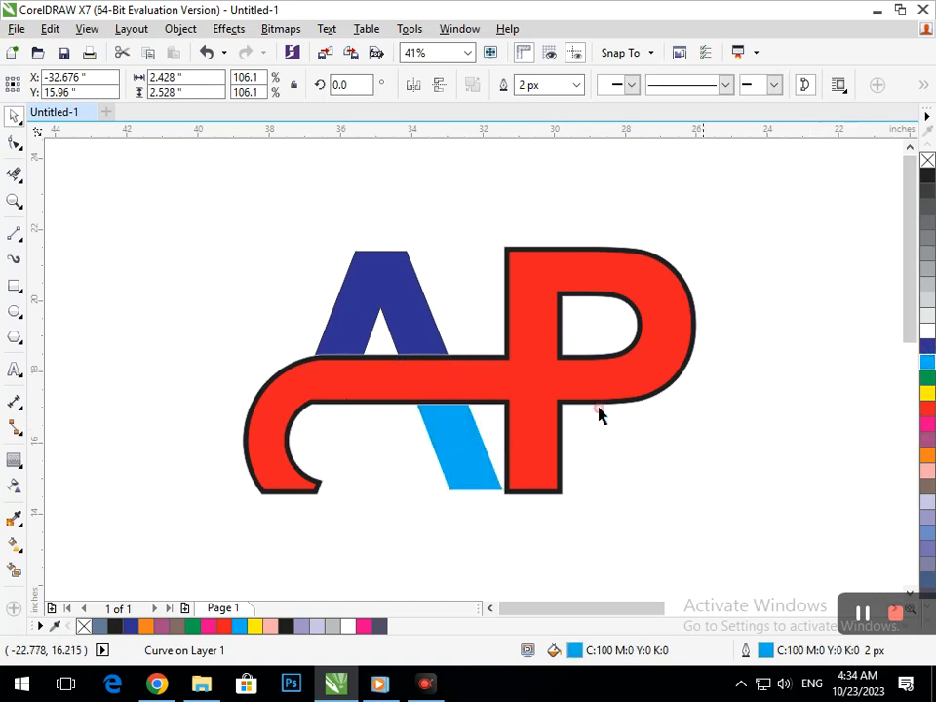
{"action": "left_click", "coordinate": [410, 347]}
{"action": "left_click", "coordinate": [929, 361]}
{"action": "right_click", "coordinate": [928, 361]}
{"action": "left_click", "coordinate": [766, 430]}
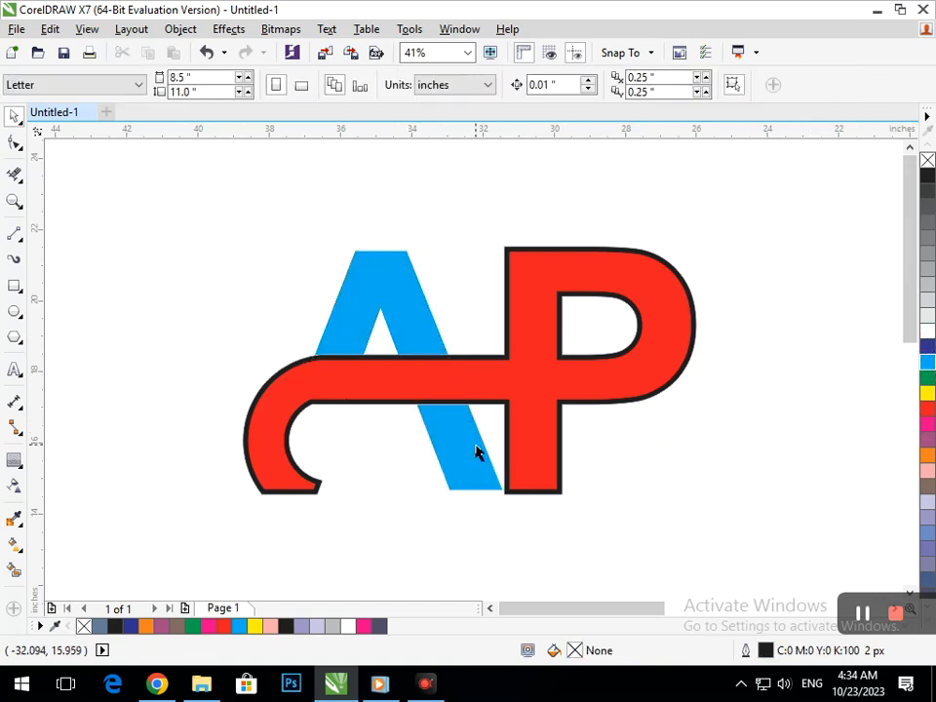
- Try several palette colors on the P band and settle on green
{"action": "left_click", "coordinate": [475, 453]}
{"action": "left_click", "coordinate": [539, 452]}
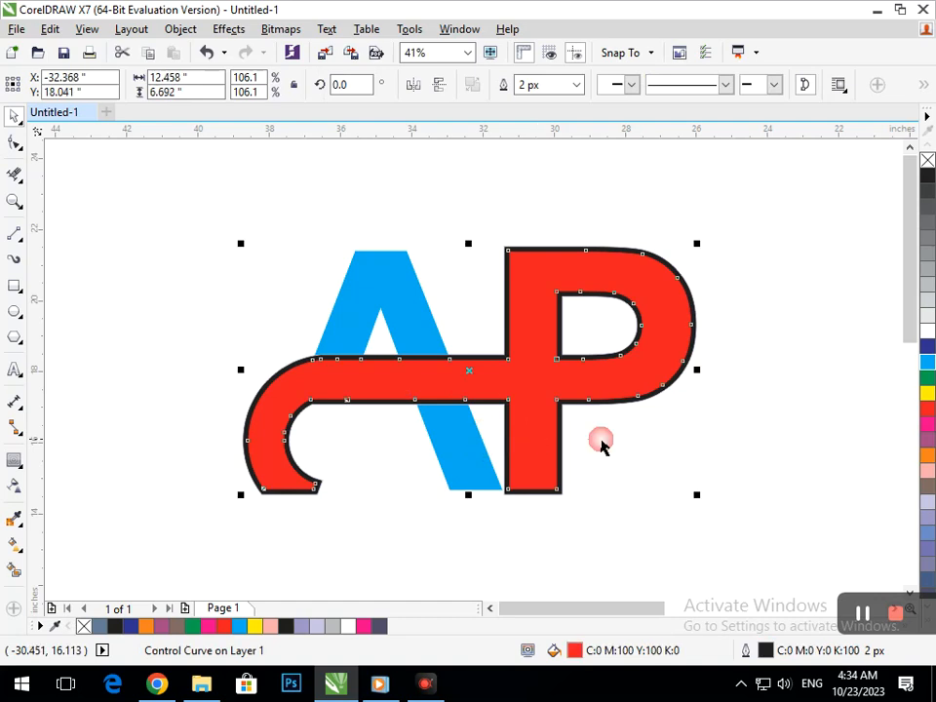
{"action": "left_click", "coordinate": [928, 353]}
{"action": "left_click", "coordinate": [929, 455]}
{"action": "left_click", "coordinate": [928, 442]}
{"action": "left_click", "coordinate": [931, 422]}
{"action": "left_click", "coordinate": [928, 410]}
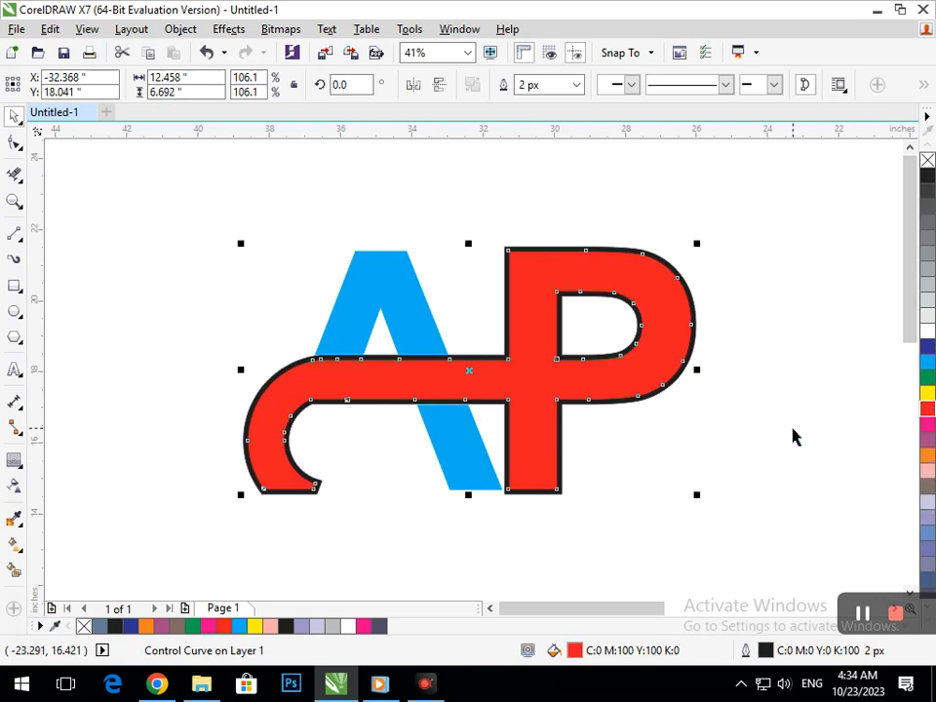
{"action": "left_click", "coordinate": [929, 380]}
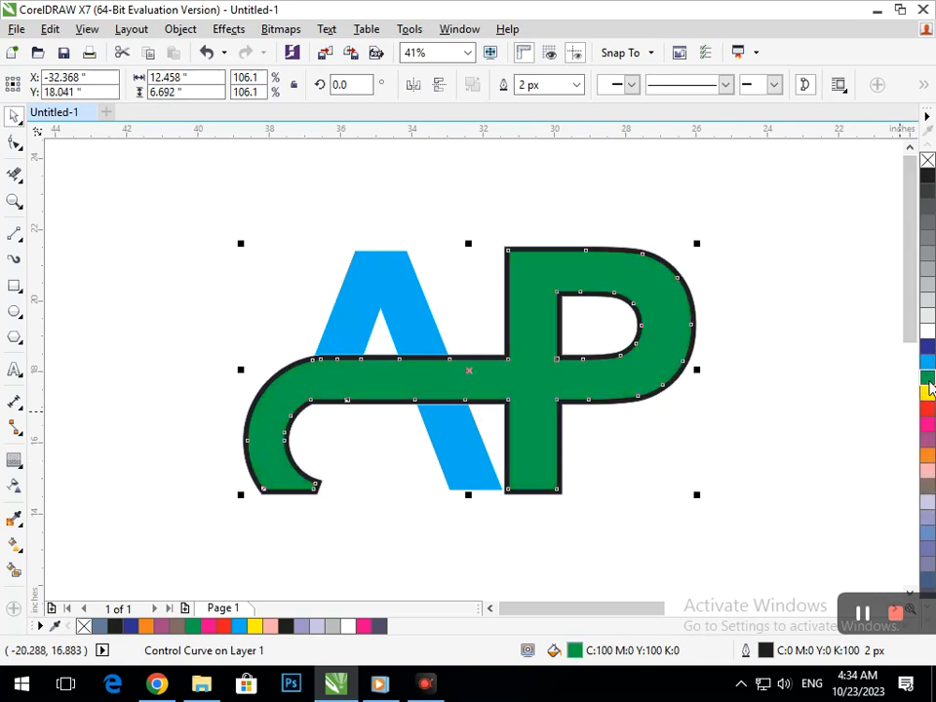
{"action": "left_click", "coordinate": [705, 456]}
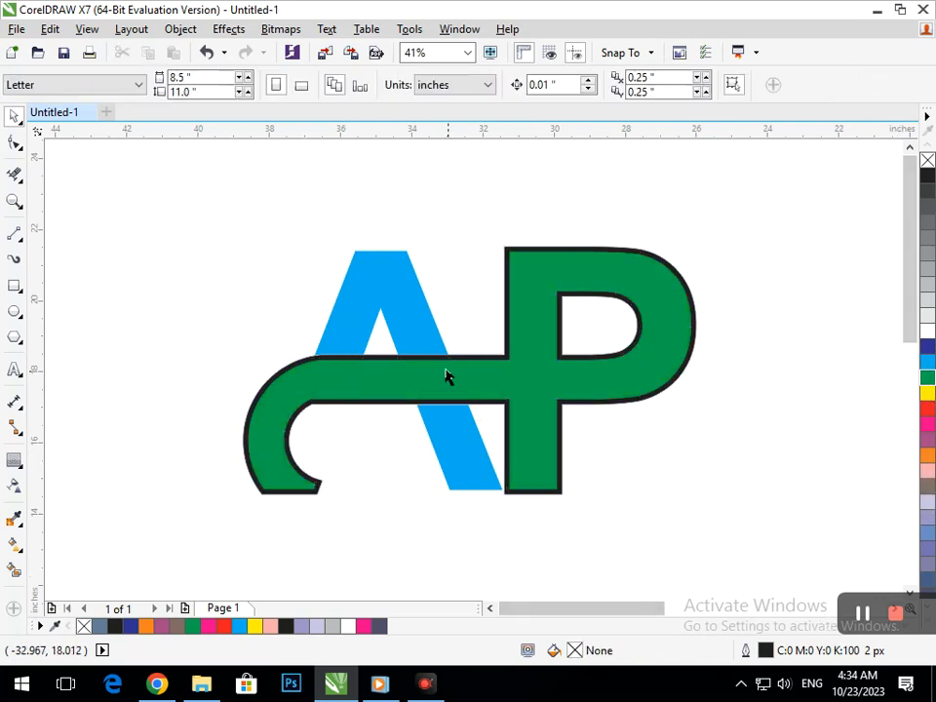
- Add a one-step 0.163 in outside contour to the P band and color the contour white
{"action": "key", "text": "F3"}
{"action": "left_click", "coordinate": [496, 427]}
{"action": "key", "text": "F2"}
{"action": "left_click_drag", "start_coordinate": [79, 179], "coordinate": [317, 336]}
{"action": "left_click_drag", "start_coordinate": [108, 205], "coordinate": [635, 548]}
{"action": "left_click_drag", "start_coordinate": [450, 414], "coordinate": [591, 382]}
{"action": "left_click", "coordinate": [643, 455]}
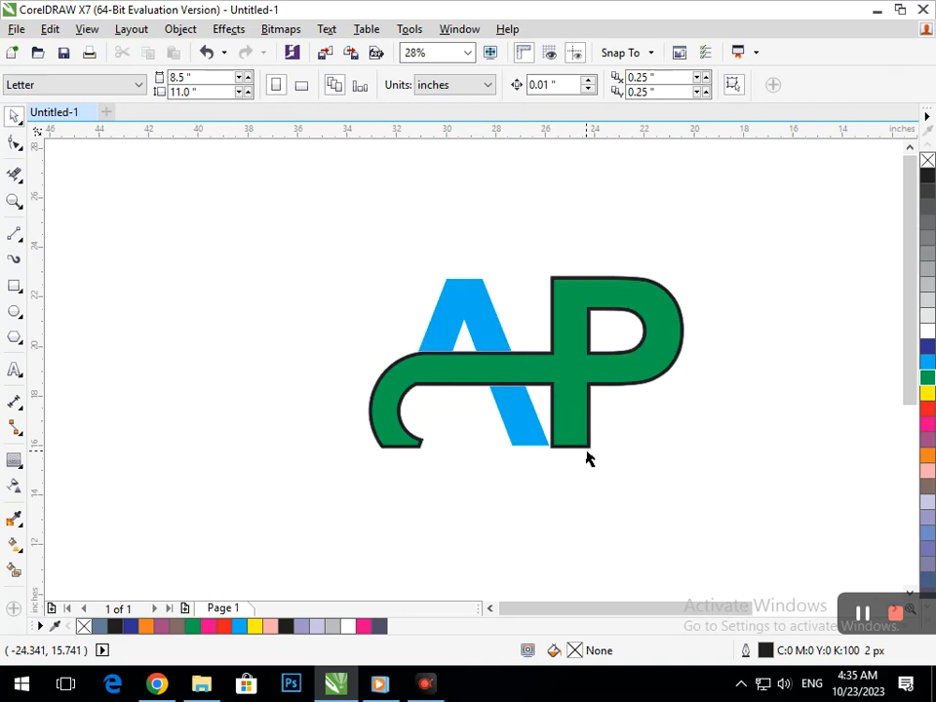
{"action": "left_click_drag", "start_coordinate": [591, 446], "coordinate": [574, 508]}
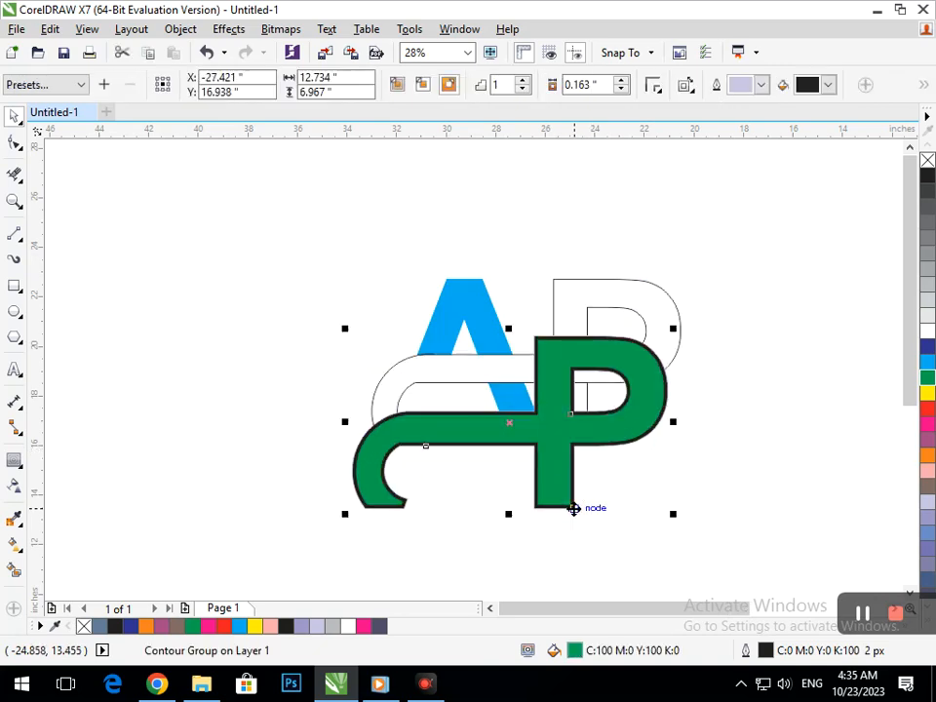
{"action": "key", "text": "ctrl+z"}
{"action": "left_click", "coordinate": [814, 83]}
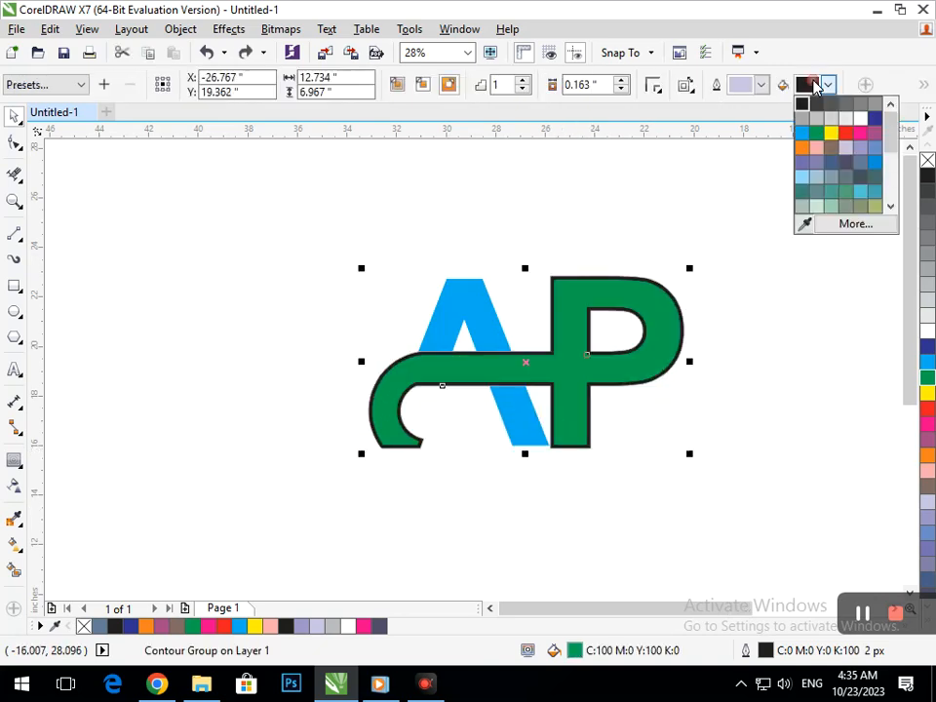
{"action": "left_click", "coordinate": [860, 118]}
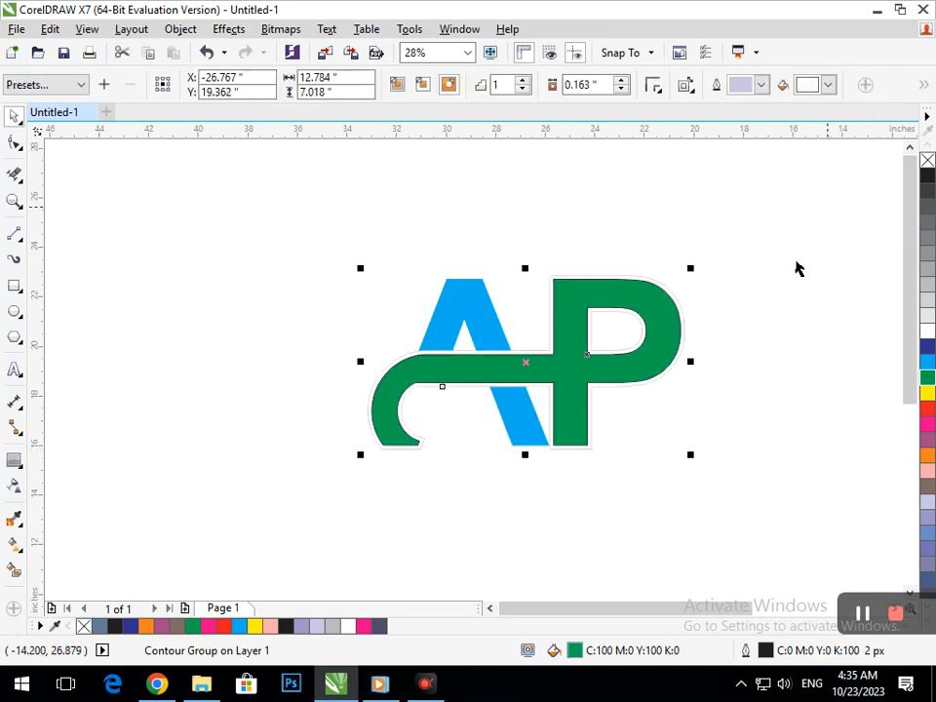
{"action": "left_click", "coordinate": [663, 508]}
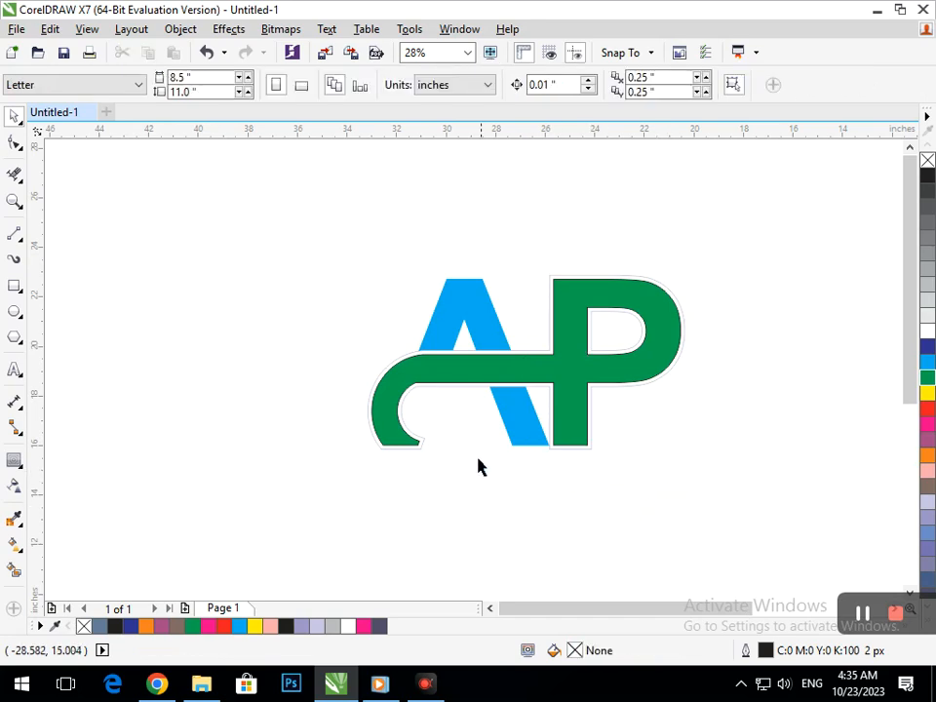
- Break the band's contour group apart and delete the separated contour shape
{"action": "scroll", "coordinate": [490, 455], "scroll_direction": "up", "scroll_amount": 2}
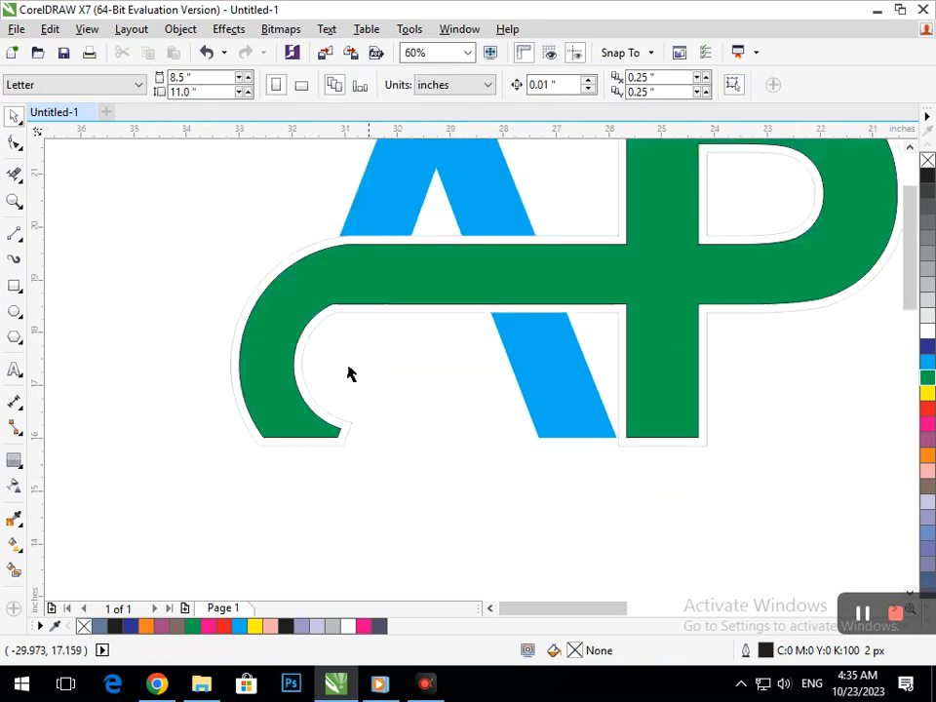
{"action": "left_click", "coordinate": [341, 434]}
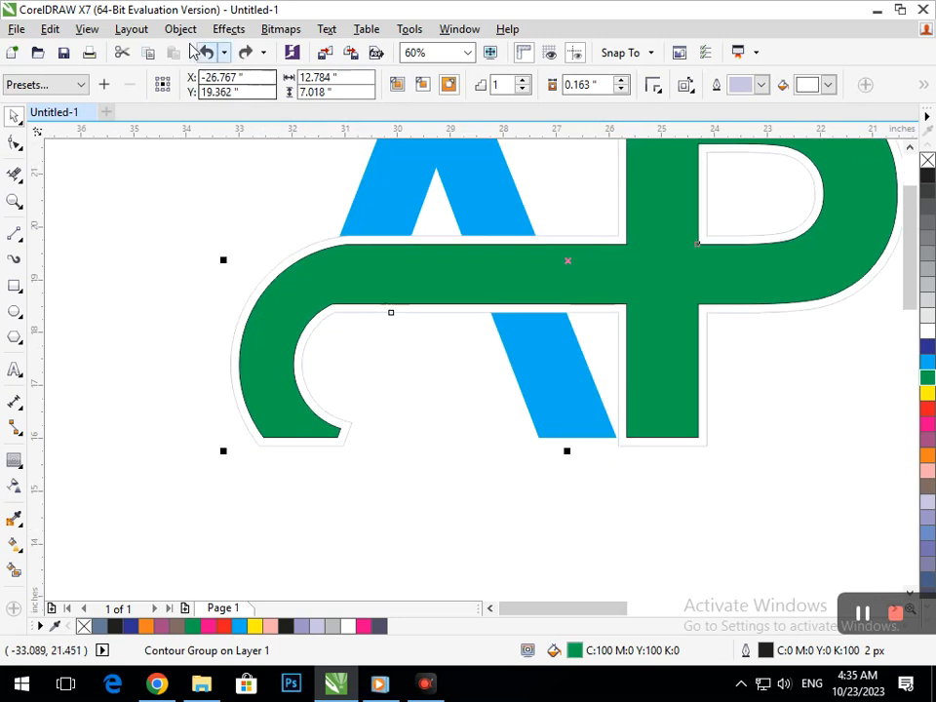
{"action": "left_click", "coordinate": [180, 30]}
{"action": "left_click", "coordinate": [235, 303]}
{"action": "left_click", "coordinate": [186, 401]}
{"action": "left_click", "coordinate": [347, 432]}
{"action": "left_click_drag", "start_coordinate": [394, 432], "coordinate": [429, 495]}
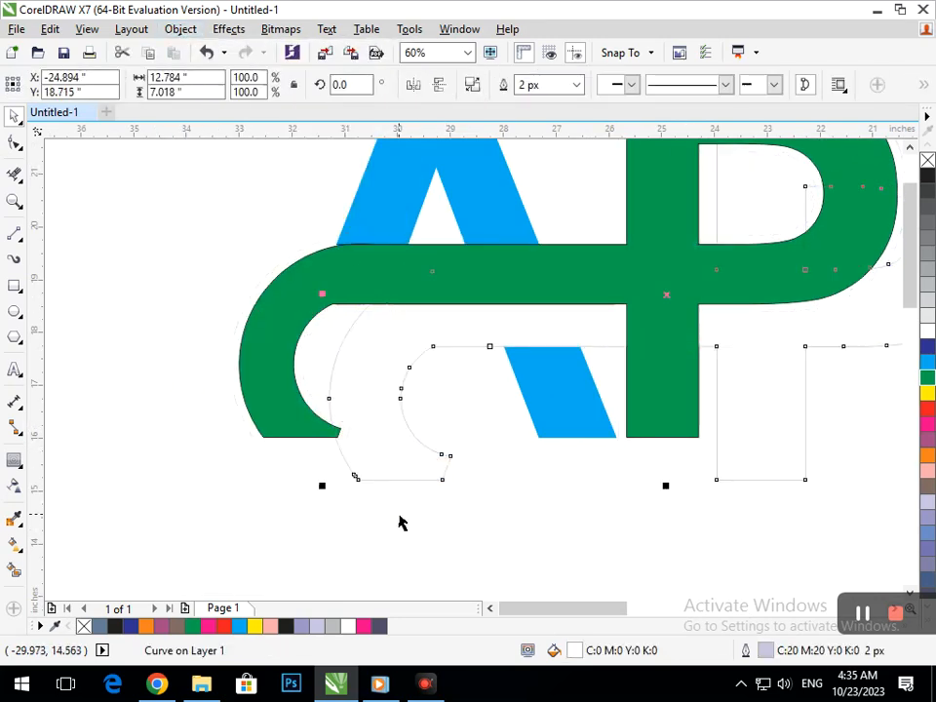
{"action": "key", "text": "ctrl+z"}
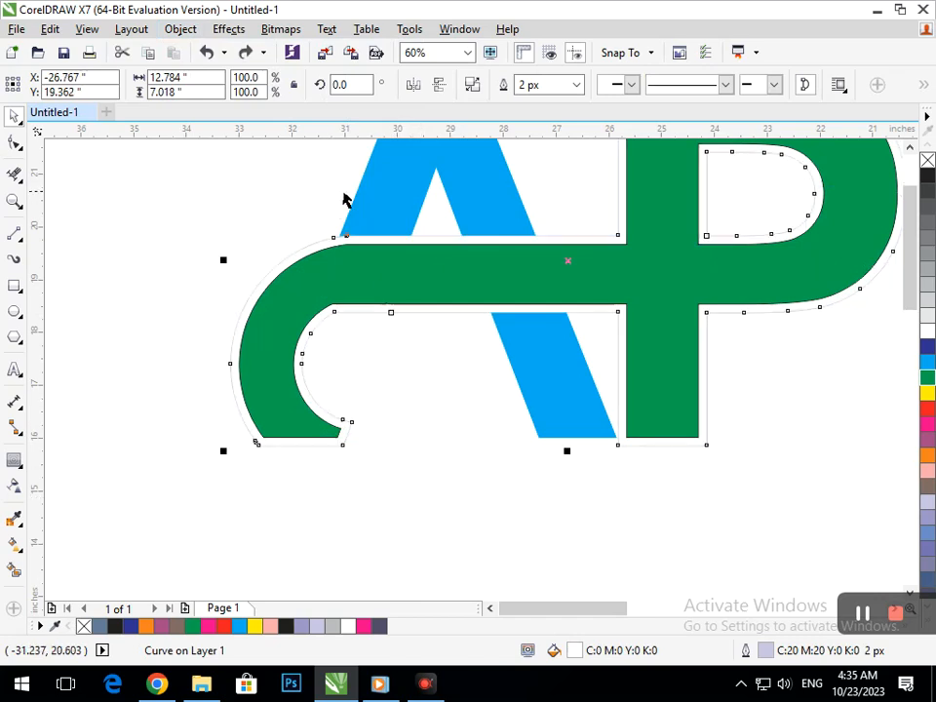
{"action": "left_click", "coordinate": [381, 190], "text": "shift"}
{"action": "left_click", "coordinate": [534, 92]}
{"action": "left_click", "coordinate": [359, 473]}
{"action": "left_click_drag", "start_coordinate": [341, 442], "coordinate": [164, 546]}
{"action": "key", "text": "Delete"}
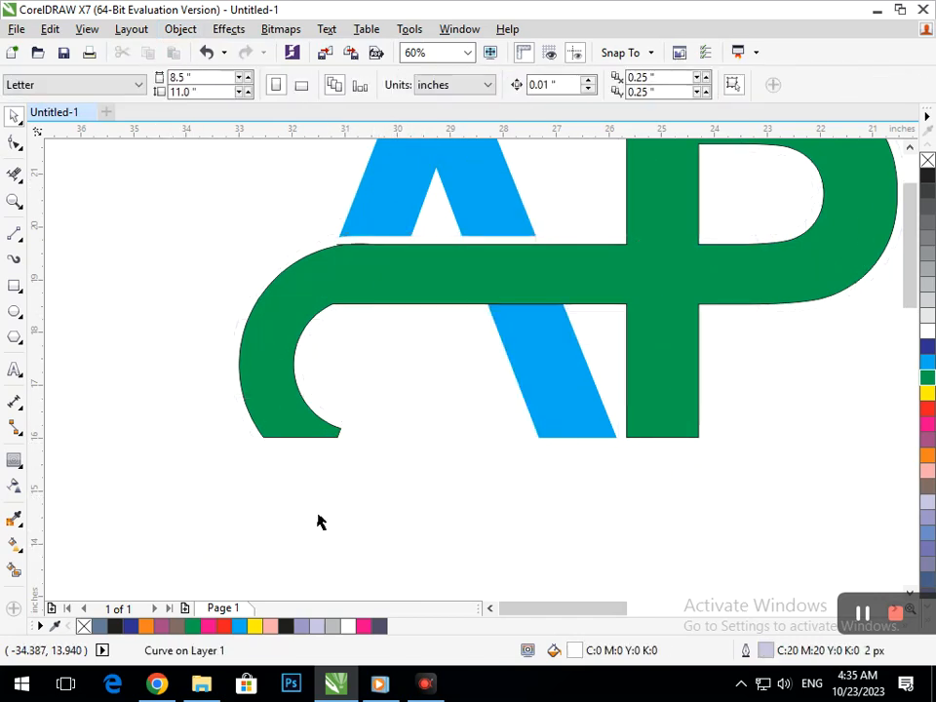
- Apply an outside contour to the lower part of the A
{"action": "scroll", "coordinate": [508, 376], "scroll_direction": "down", "scroll_amount": 2}
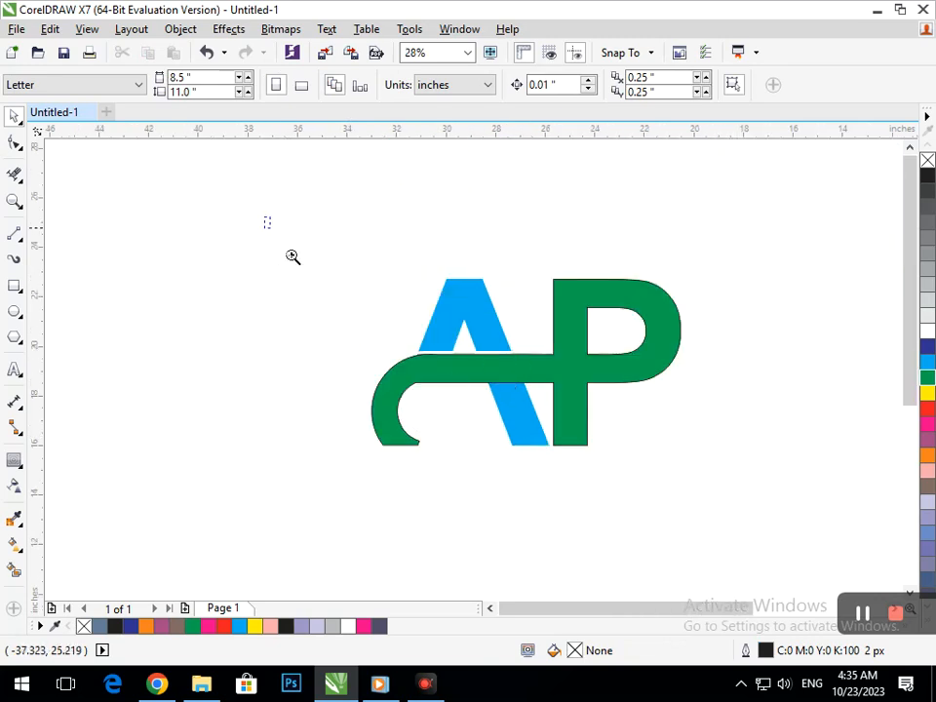
{"action": "left_click_drag", "start_coordinate": [292, 257], "coordinate": [807, 508]}
{"action": "left_click", "coordinate": [465, 509]}
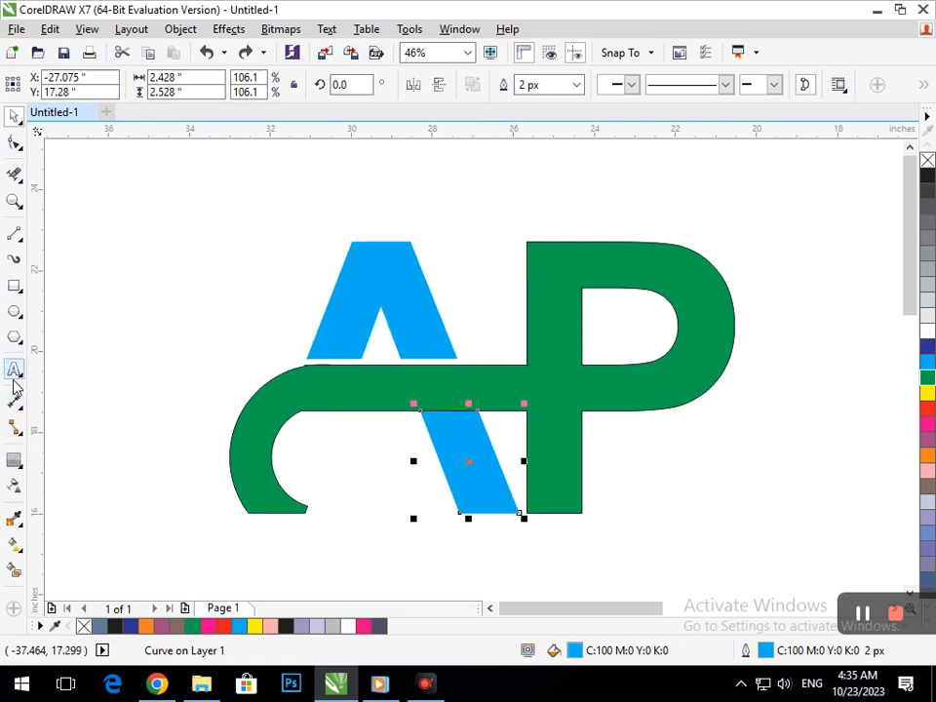
{"action": "left_click", "coordinate": [16, 461]}
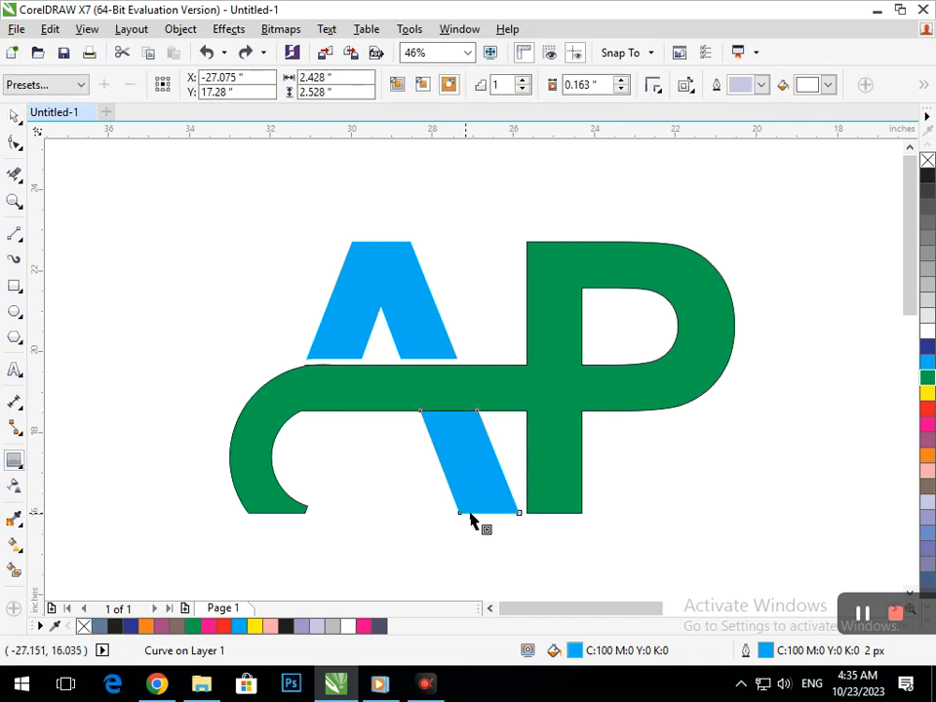
{"action": "left_click_drag", "start_coordinate": [463, 520], "coordinate": [454, 522]}
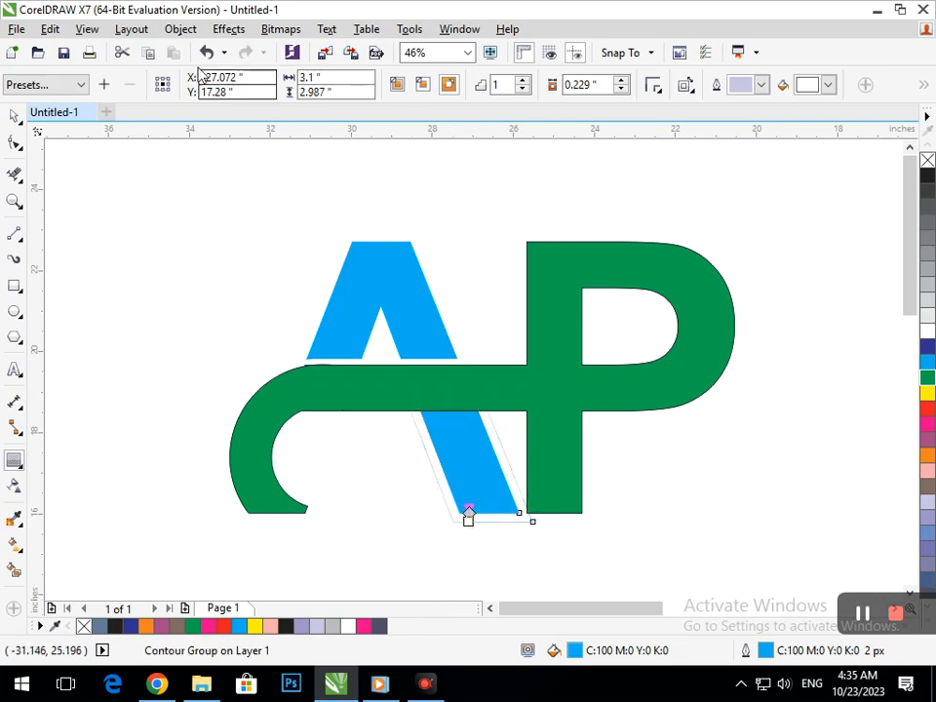
- Set the contour offset to 0.159 in and break the contour group apart
{"action": "left_click", "coordinate": [622, 89]}
{"action": "left_click", "coordinate": [622, 89]}
{"action": "left_click", "coordinate": [621, 89]}
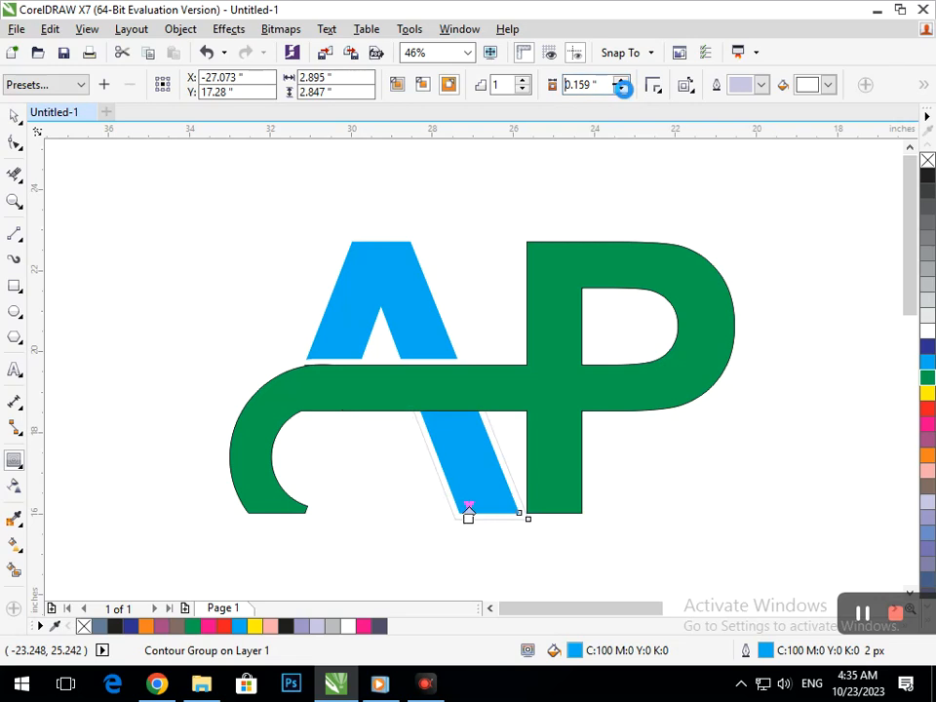
{"action": "left_click", "coordinate": [180, 29]}
{"action": "left_click", "coordinate": [181, 29]}
{"action": "left_click", "coordinate": [178, 29]}
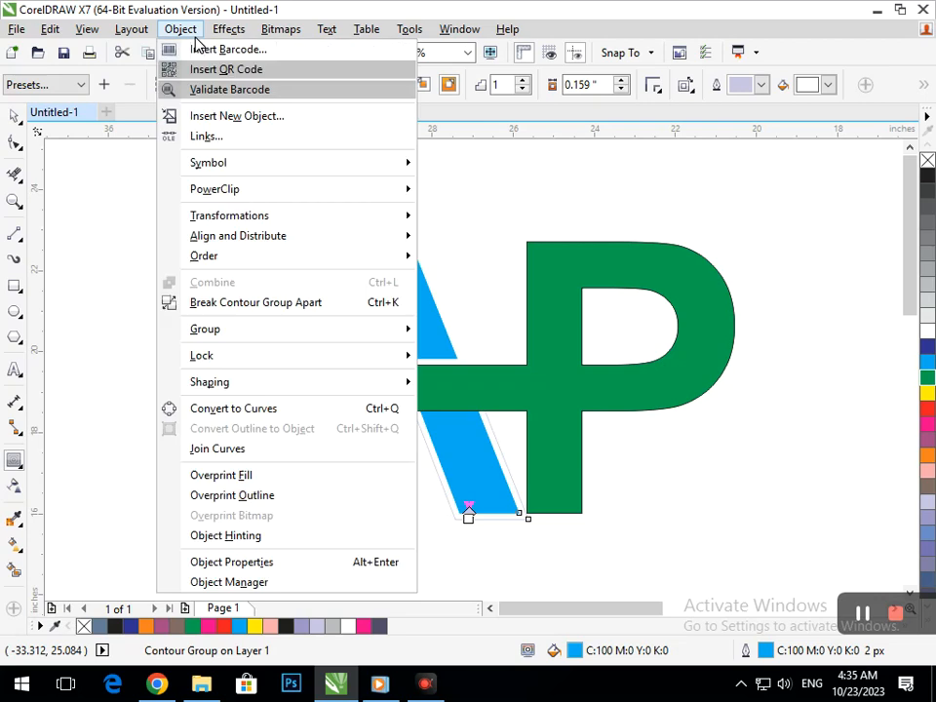
{"action": "left_click", "coordinate": [230, 304]}
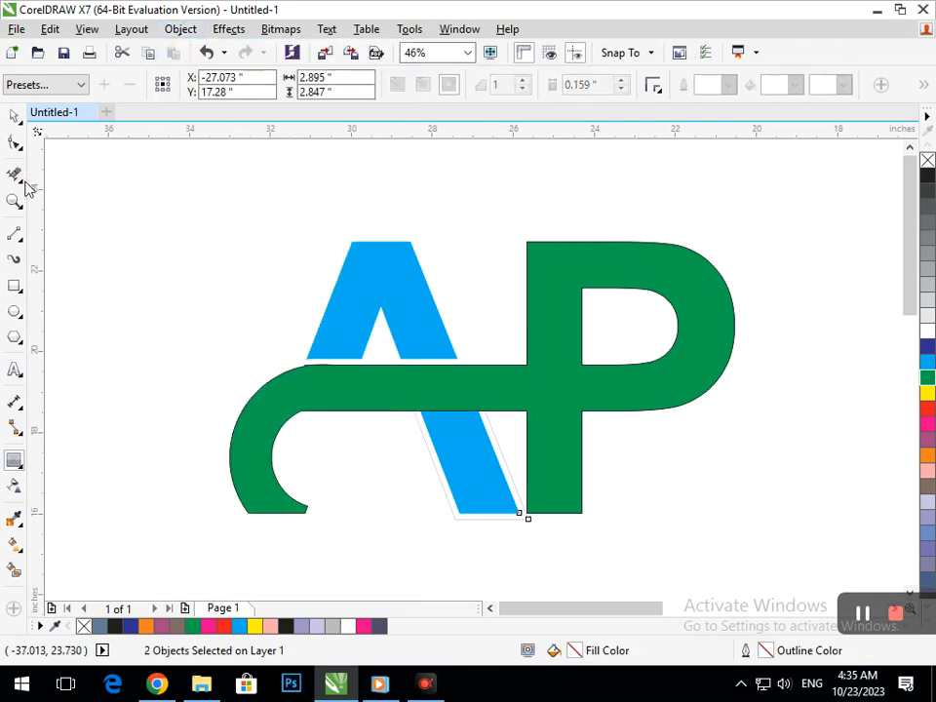
- Bring the separated contour shape to front, trim the band with it, and move the shape aside
{"action": "left_click", "coordinate": [15, 117]}
{"action": "left_click", "coordinate": [67, 198]}
{"action": "mouse_move", "coordinate": [458, 517]}
{"action": "left_mouse_down"}
{"action": "mouse_move", "coordinate": [422, 549]}
{"action": "mouse_move", "coordinate": [429, 556]}
{"action": "left_mouse_up"}
{"action": "key", "text": "ctrl+z"}
{"action": "key", "text": "shift+Page_Up"}
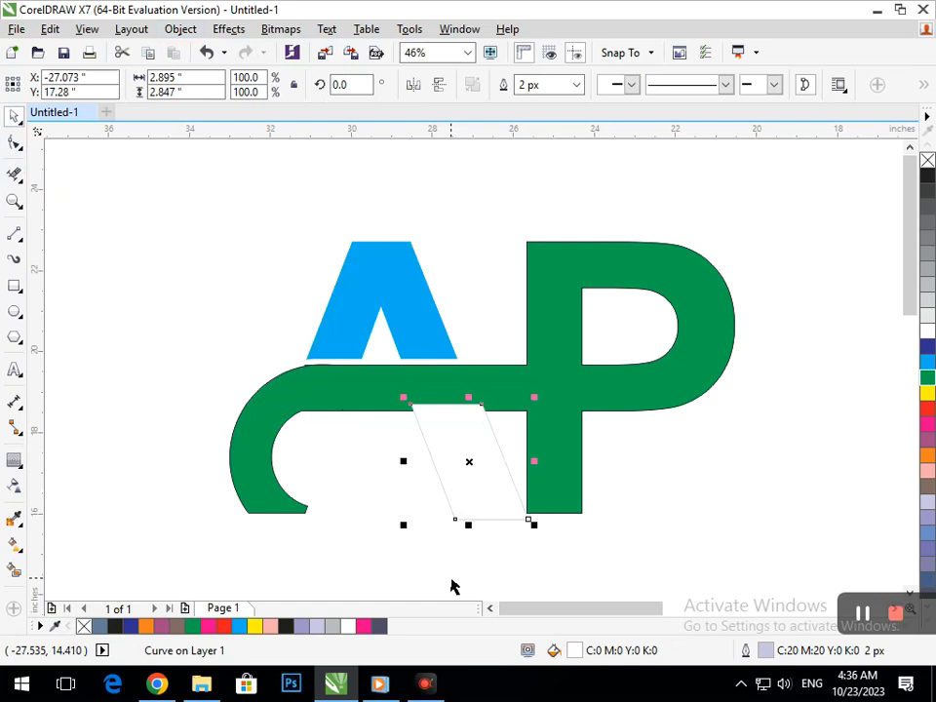
{"action": "left_click", "coordinate": [454, 575]}
{"action": "left_click_drag", "start_coordinate": [495, 513], "coordinate": [477, 533]}
{"action": "key", "text": "ctrl+z"}
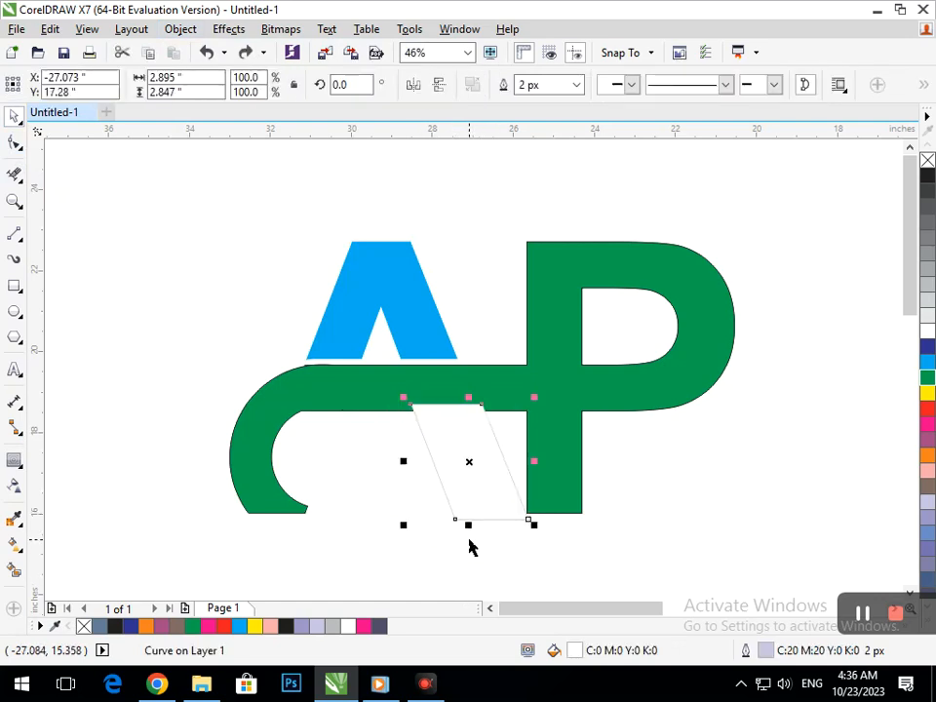
{"action": "left_click", "coordinate": [379, 391], "text": "shift"}
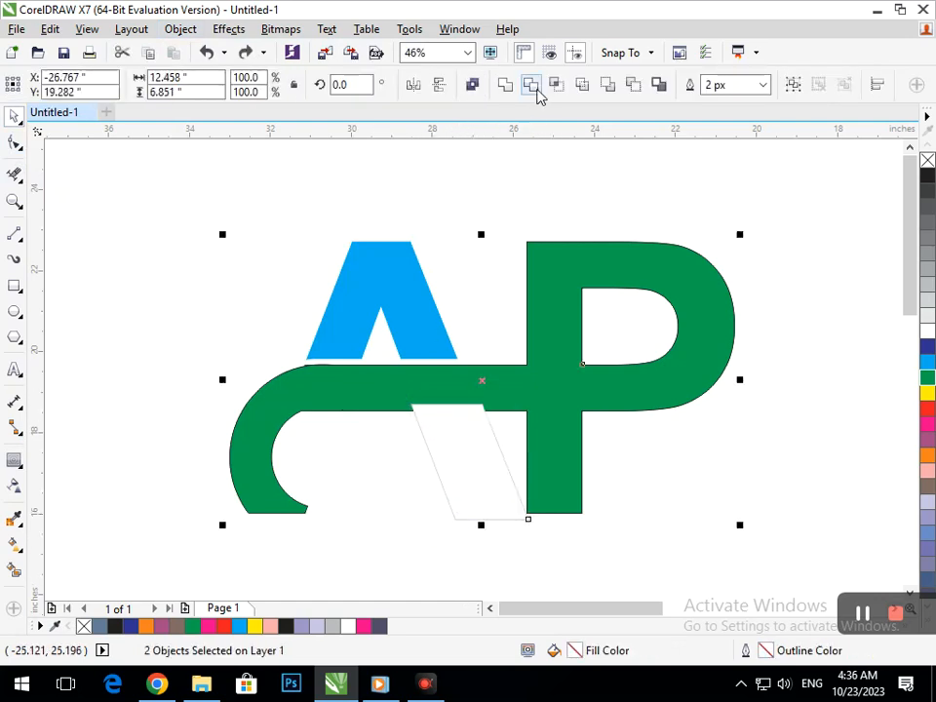
{"action": "left_click", "coordinate": [530, 85]}
{"action": "left_click_drag", "start_coordinate": [437, 494], "coordinate": [353, 513]}
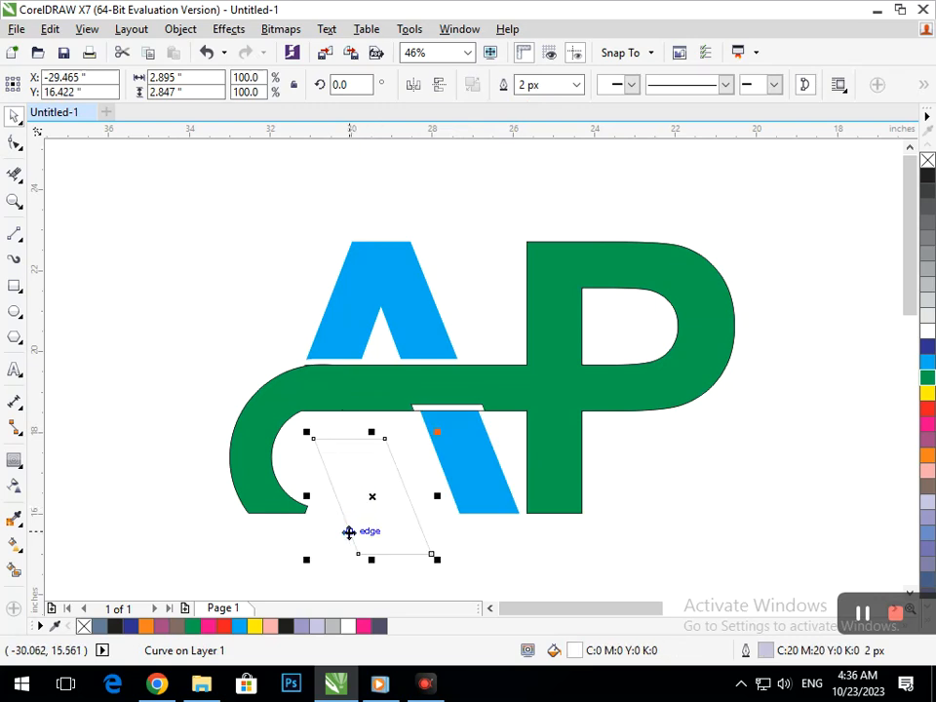
{"action": "left_click", "coordinate": [455, 527]}
{"action": "scroll", "coordinate": [420, 388], "scroll_direction": "down", "scroll_amount": 2}
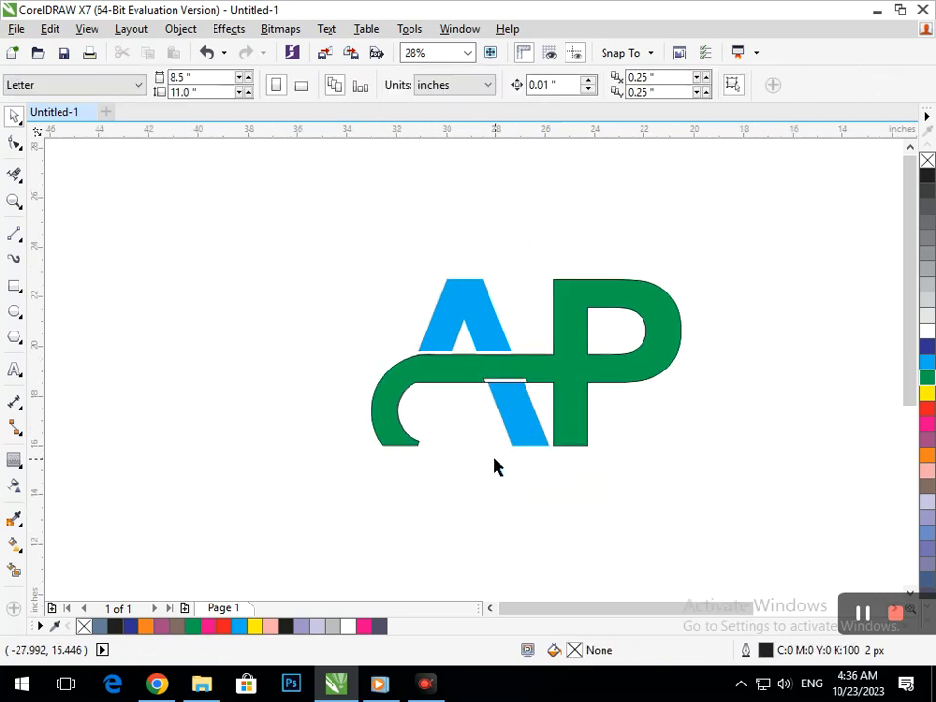
- Nudge the A's lower part down and adjust the band's nodes at the trimmed gap
{"action": "scroll", "coordinate": [447, 356], "scroll_direction": "up", "scroll_amount": 3}
{"action": "left_click", "coordinate": [546, 512]}
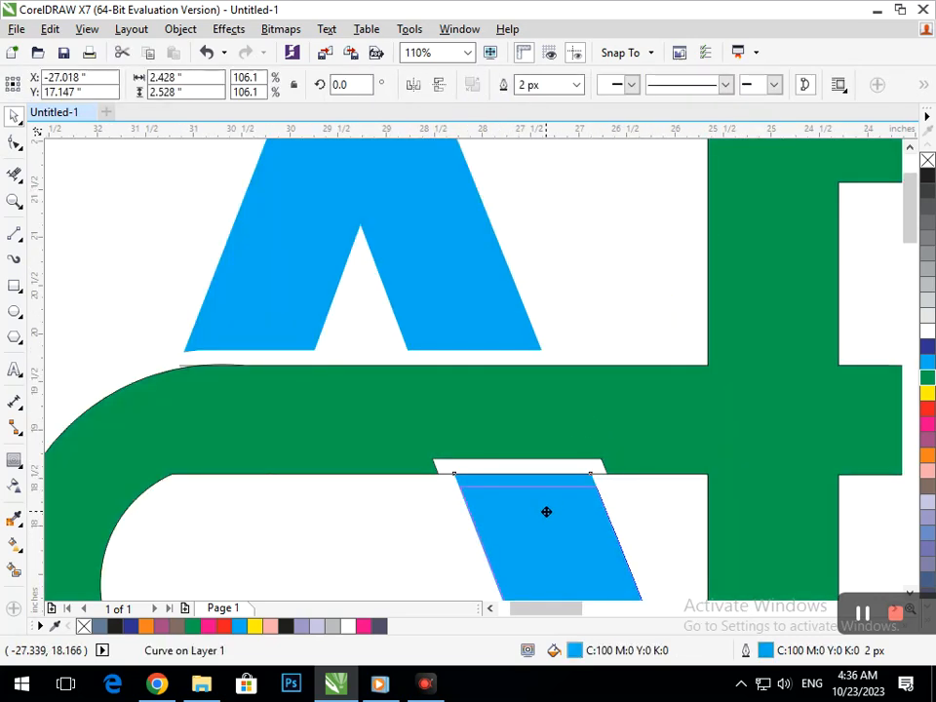
{"action": "key", "text": "Down"}
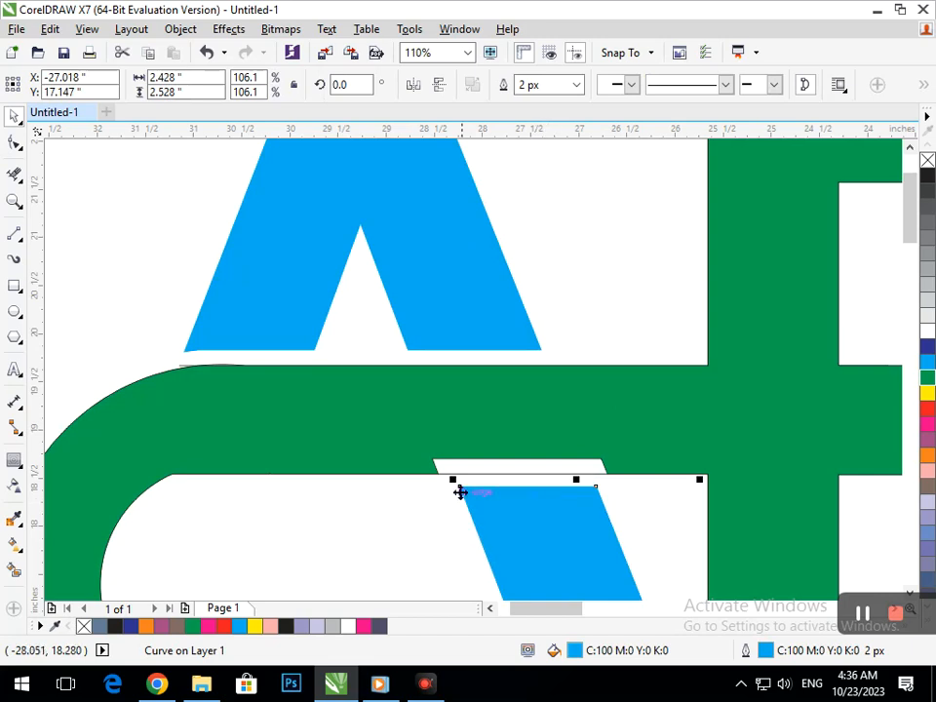
{"action": "left_click", "coordinate": [12, 143]}
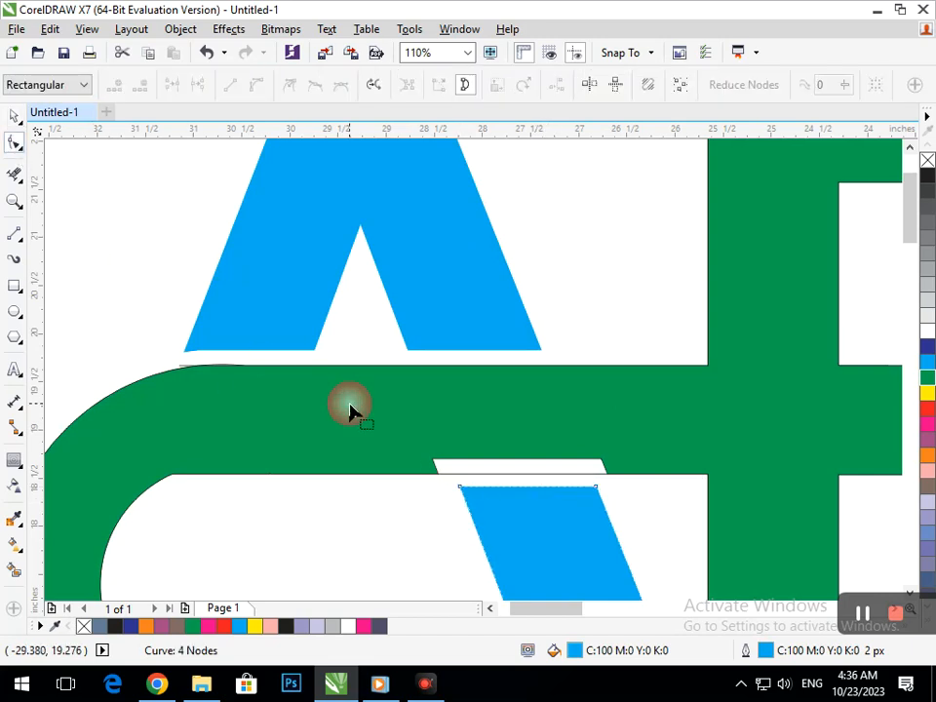
{"action": "left_click", "coordinate": [434, 462]}
{"action": "left_click_drag", "start_coordinate": [458, 476], "coordinate": [459, 479]}
{"action": "left_click_drag", "start_coordinate": [602, 460], "coordinate": [597, 478]}
{"action": "scroll", "coordinate": [574, 512], "scroll_direction": "down", "scroll_amount": 5}
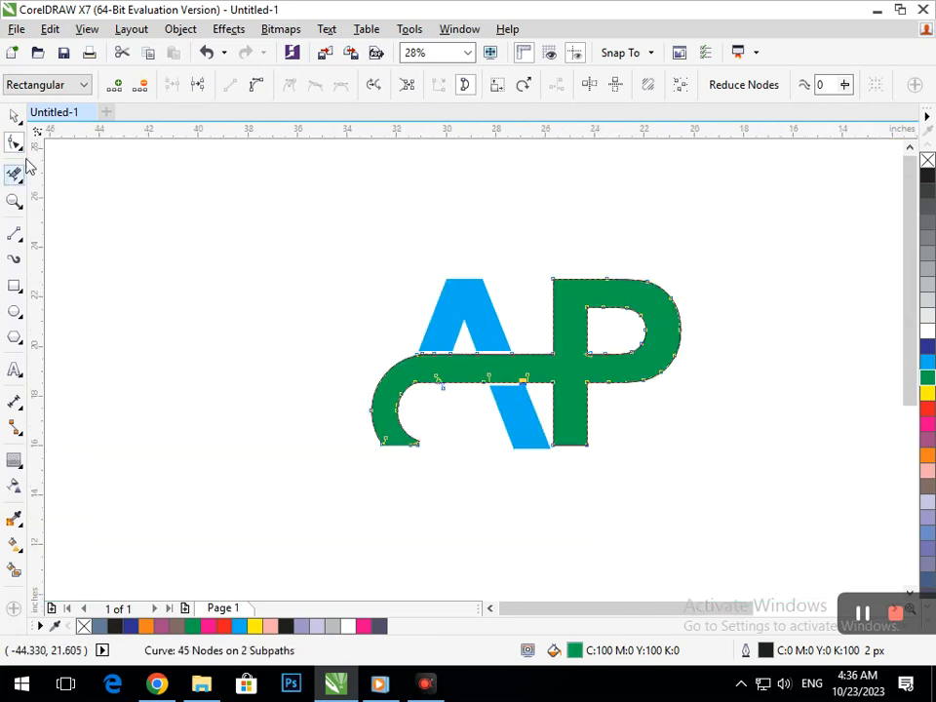
- Move the whole logo to a new position on the page and scale it up slightly
{"action": "left_click", "coordinate": [14, 115]}
{"action": "left_click", "coordinate": [161, 249]}
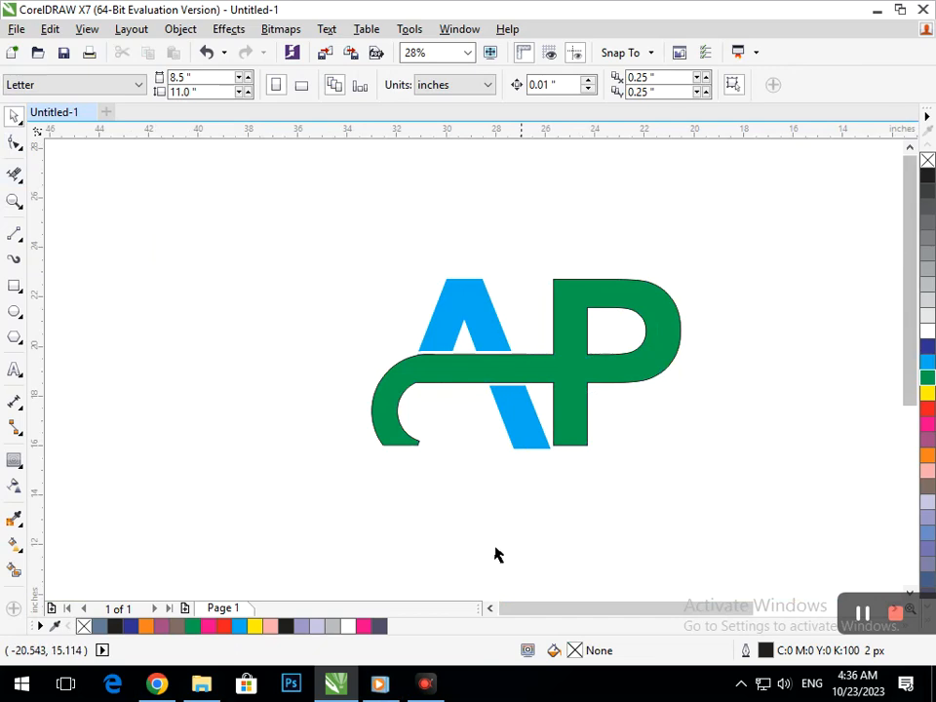
{"action": "left_click_drag", "start_coordinate": [308, 225], "coordinate": [768, 546]}
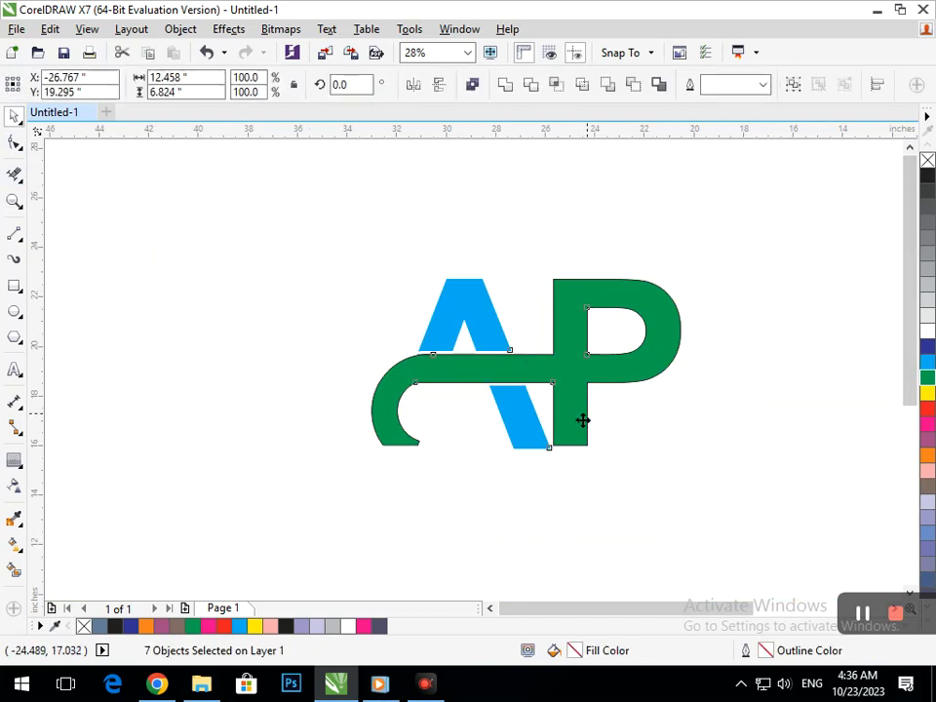
{"action": "left_click_drag", "start_coordinate": [581, 421], "coordinate": [509, 395]}
{"action": "left_click_drag", "start_coordinate": [609, 425], "coordinate": [646, 448]}
{"action": "left_click_drag", "start_coordinate": [514, 397], "coordinate": [570, 423]}
{"action": "left_click", "coordinate": [721, 400]}
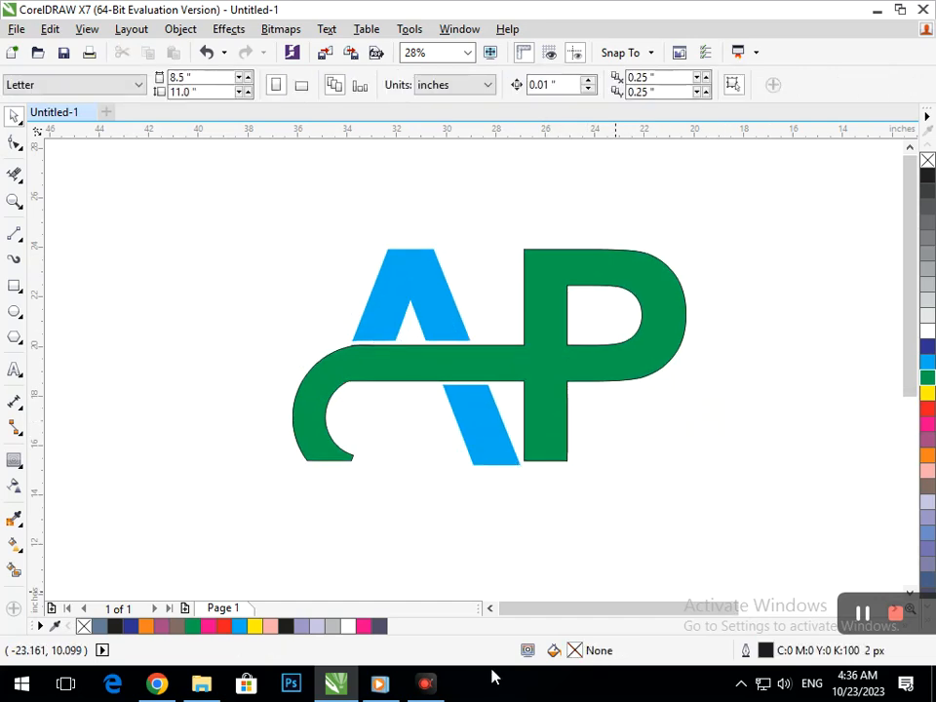
{"action": "left_click_drag", "start_coordinate": [186, 190], "coordinate": [784, 539]}
{"action": "mouse_move", "coordinate": [691, 474]}
{"action": "left_mouse_down"}
{"action": "mouse_move", "coordinate": [699, 495]}
{"action": "mouse_move", "coordinate": [722, 509]}
{"action": "mouse_move", "coordinate": [715, 483]}
{"action": "mouse_move", "coordinate": [694, 469]}
{"action": "left_mouse_up"}
{"action": "left_click", "coordinate": [697, 535]}
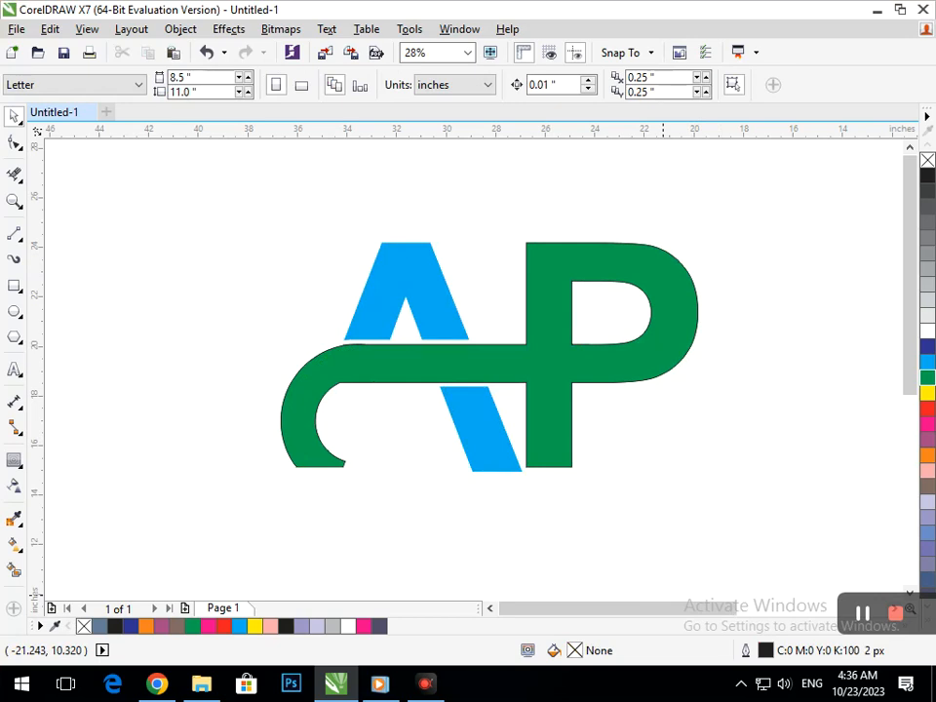
- Smooth the inner corner of the band's left curve with the Smear tool
{"action": "key", "text": "z"}
{"action": "left_click_drag", "start_coordinate": [304, 334], "coordinate": [402, 405]}
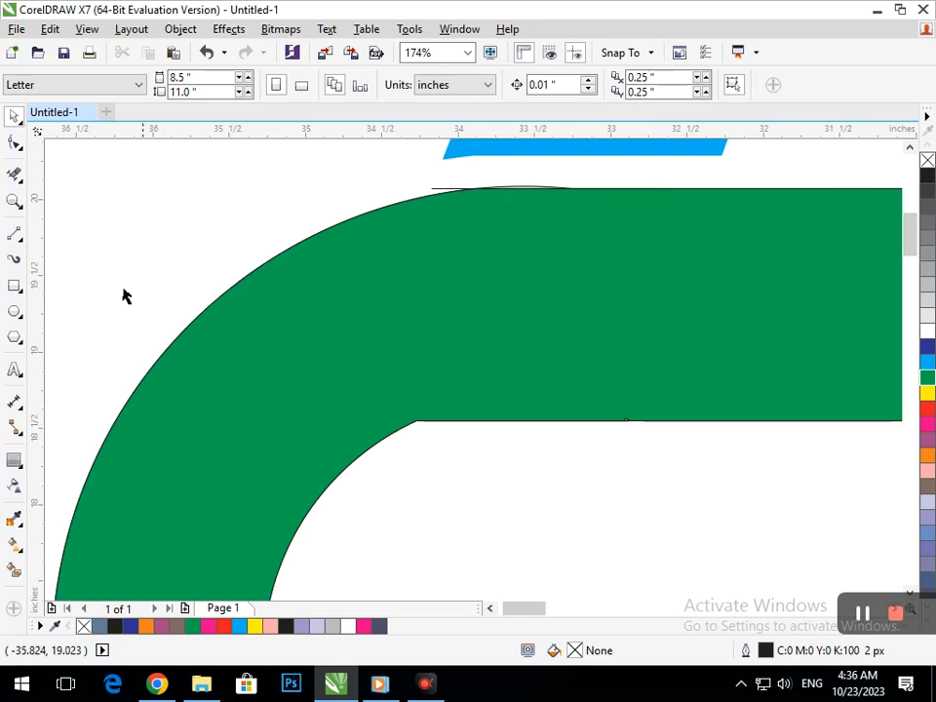
{"action": "left_click", "coordinate": [14, 142]}
{"action": "left_click", "coordinate": [421, 430]}
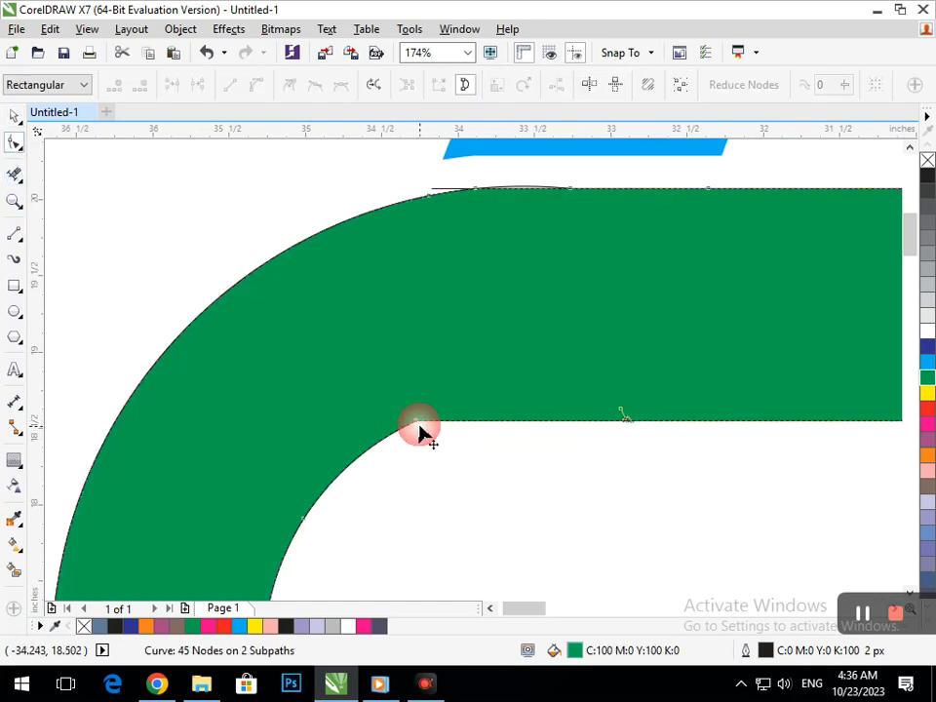
{"action": "left_click", "coordinate": [16, 143]}
{"action": "left_click", "coordinate": [78, 169]}
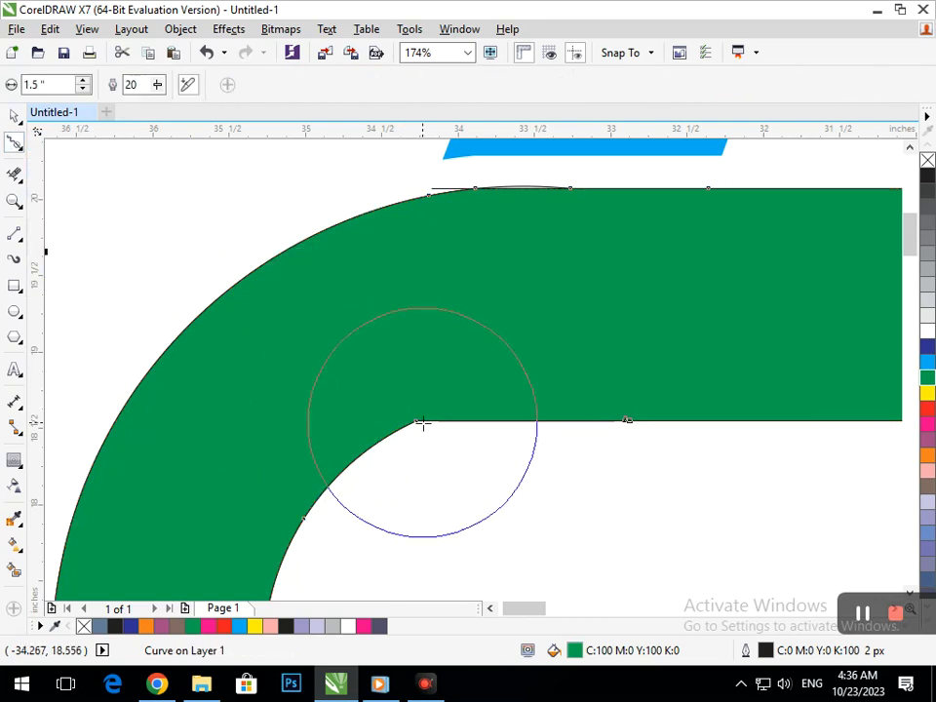
{"action": "mouse_move", "coordinate": [414, 478]}
{"action": "left_mouse_down"}
{"action": "mouse_move", "coordinate": [417, 518]}
{"action": "mouse_move", "coordinate": [408, 440]}
{"action": "mouse_move", "coordinate": [393, 437]}
{"action": "mouse_move", "coordinate": [403, 473]}
{"action": "left_mouse_up"}
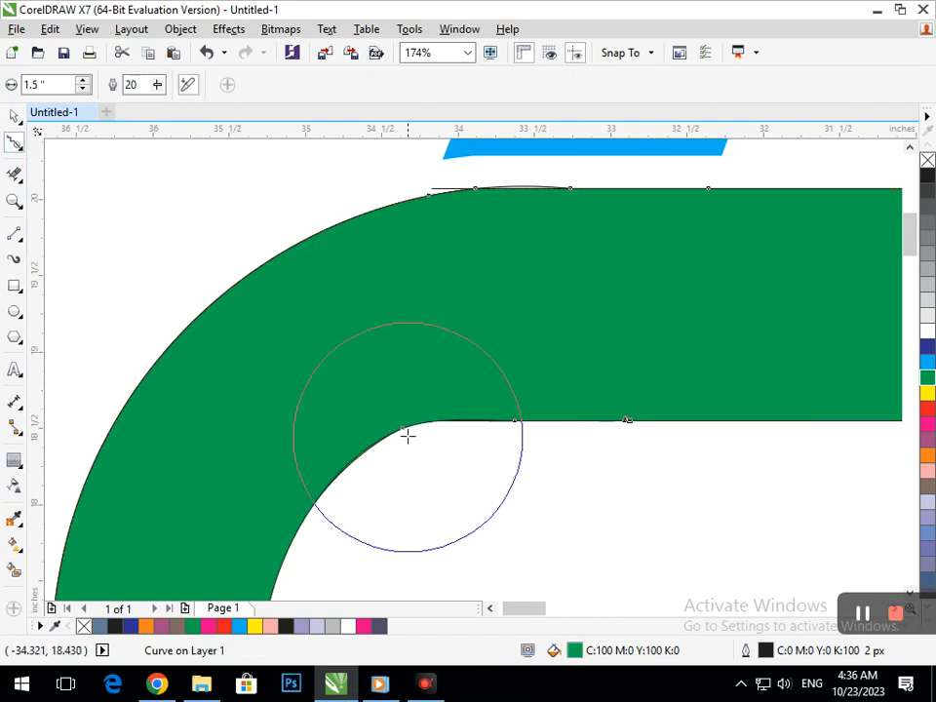
{"action": "left_click_drag", "start_coordinate": [402, 428], "coordinate": [417, 481]}
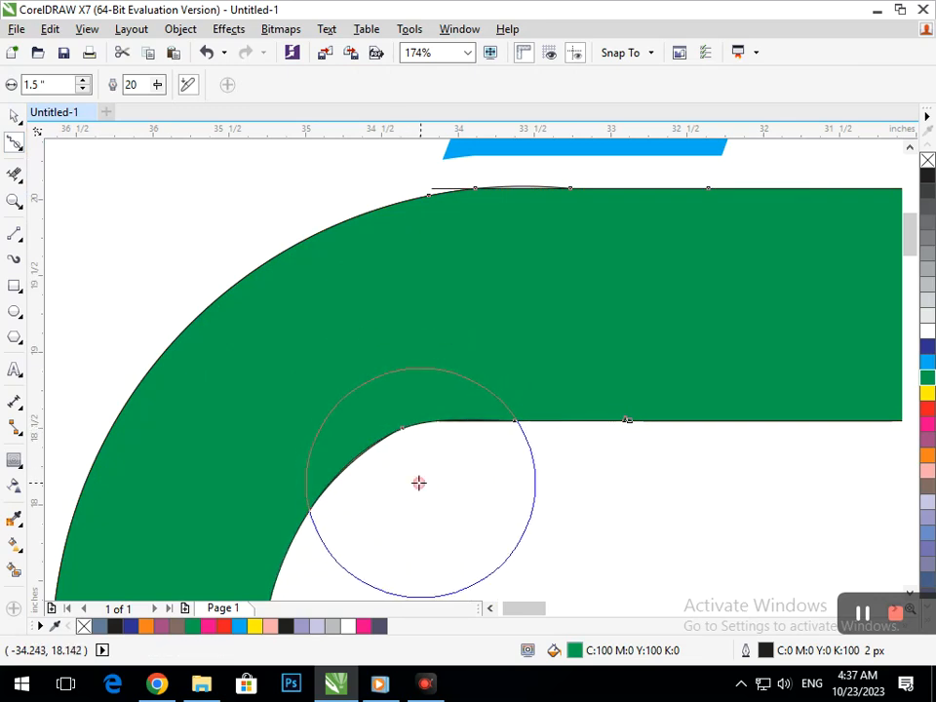
{"action": "left_click", "coordinate": [14, 117]}
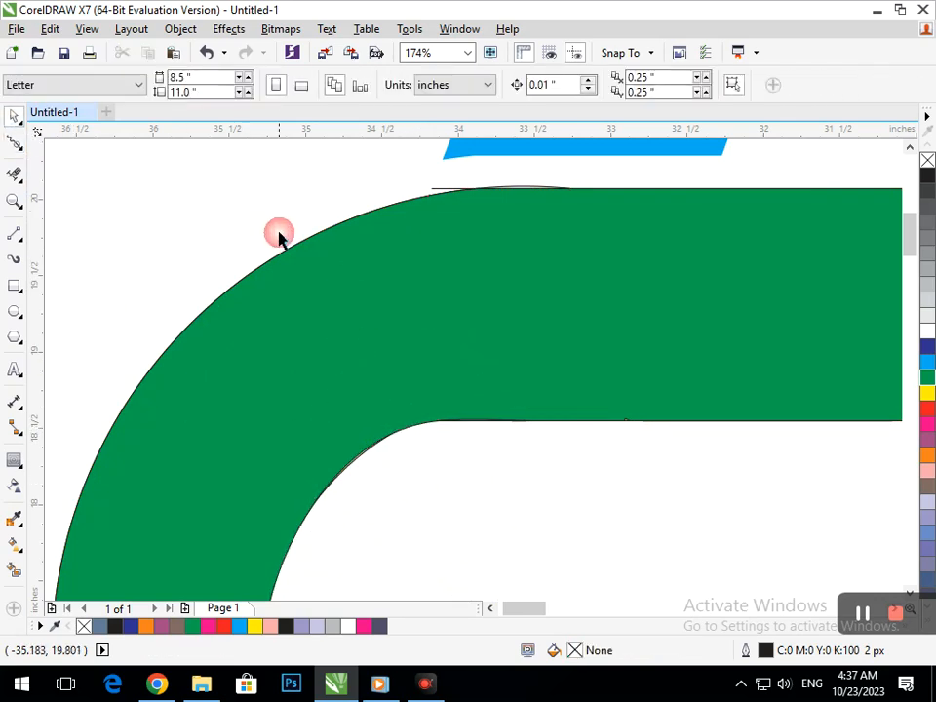
- Select the whole logo and remove its outline
{"action": "scroll", "coordinate": [346, 321], "scroll_direction": "down", "scroll_amount": 5}
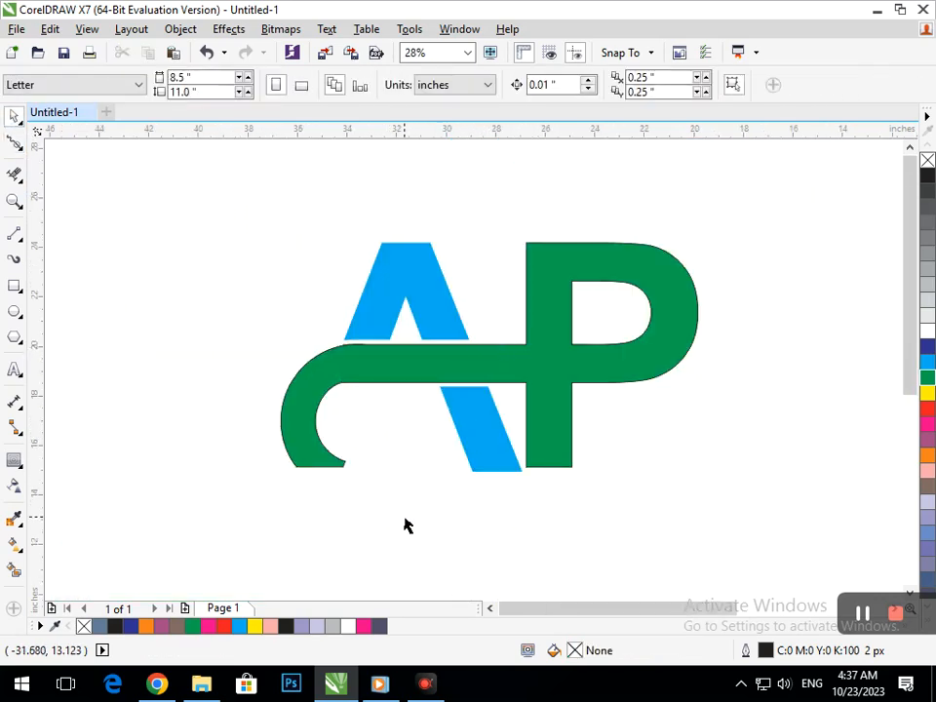
{"action": "left_click", "coordinate": [569, 386]}
{"action": "left_click", "coordinate": [576, 85]}
{"action": "left_click", "coordinate": [569, 99]}
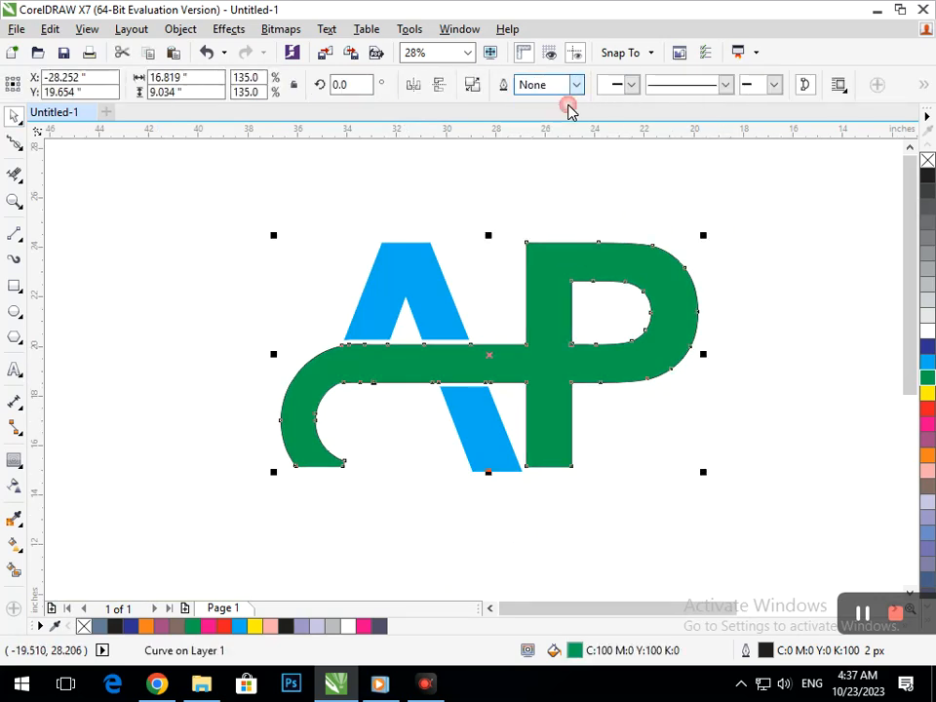
{"action": "left_click", "coordinate": [676, 535]}
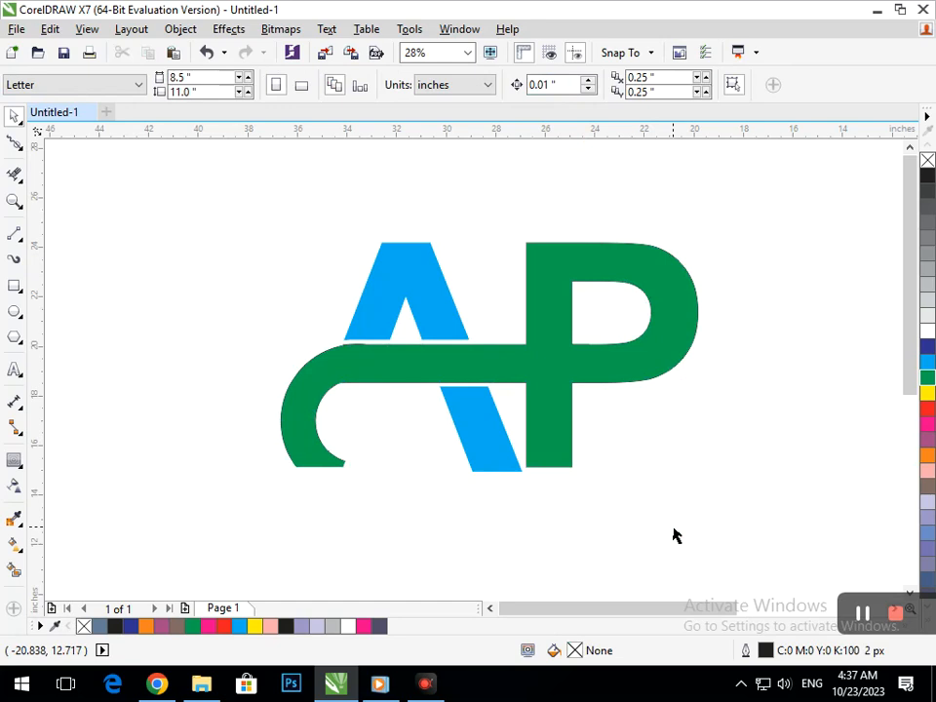
{"action": "key", "text": "F2"}
{"action": "left_click_drag", "start_coordinate": [331, 382], "coordinate": [366, 408]}
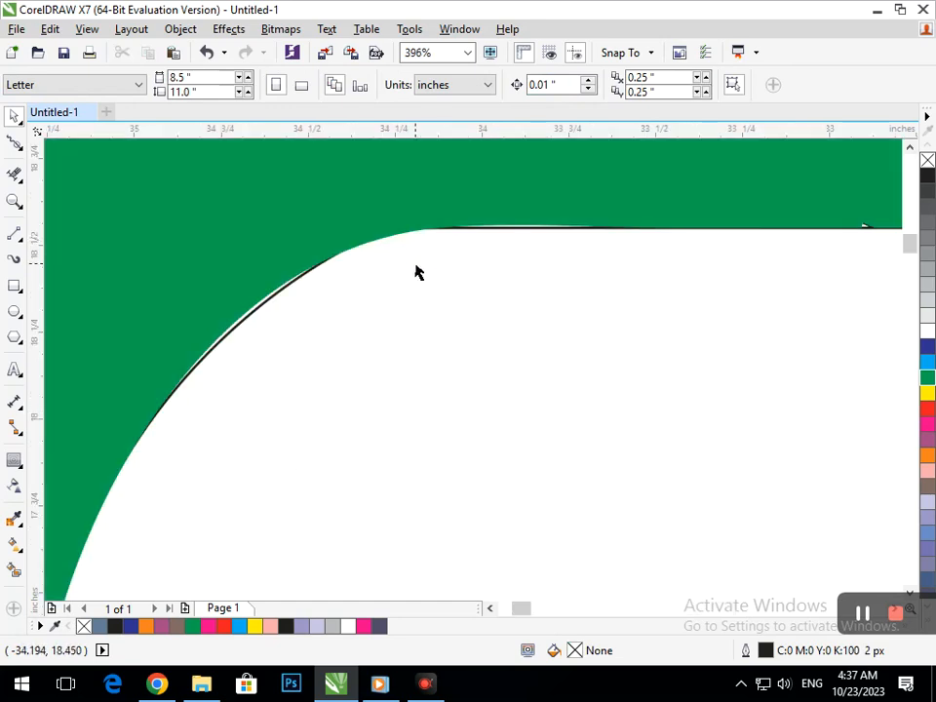
{"action": "left_click", "coordinate": [278, 301]}
{"action": "key", "text": "Delete"}
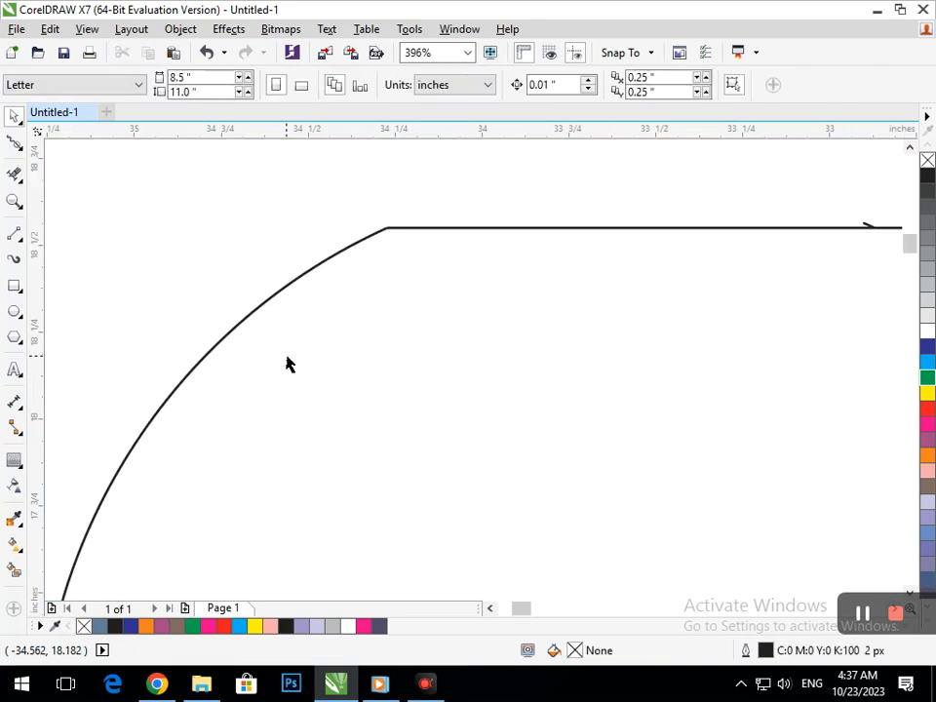
{"action": "key", "text": "F3"}
{"action": "key", "text": "ctrl+z"}
{"action": "left_click", "coordinate": [373, 474]}
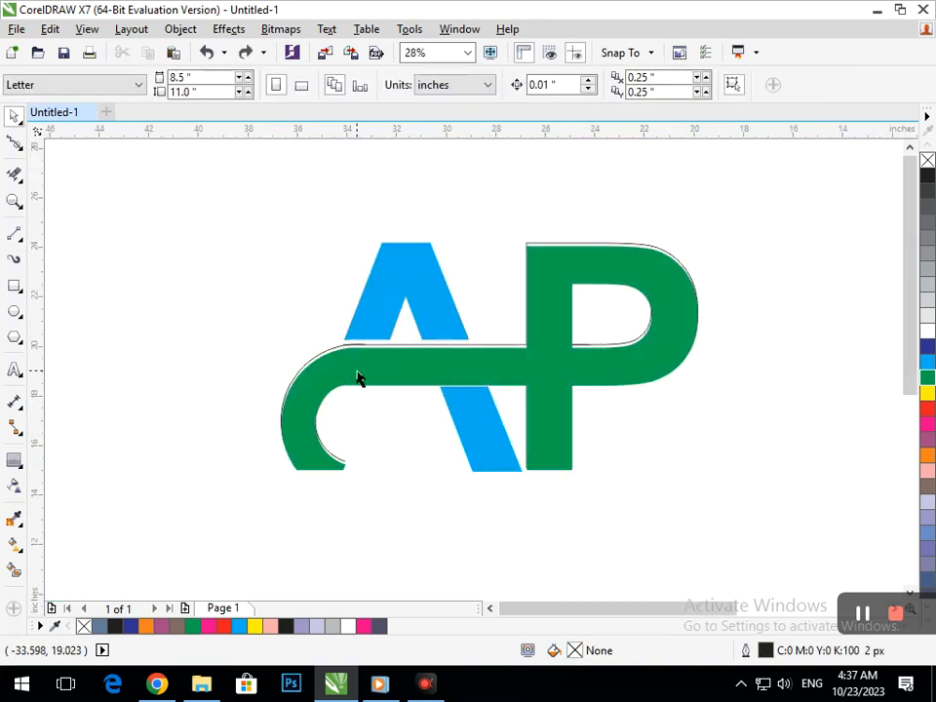
- Delete the stray outline curve running along the band's lower edge near the curl
{"action": "left_click", "coordinate": [359, 376]}
{"action": "left_click", "coordinate": [378, 401]}
{"action": "key", "text": "z"}
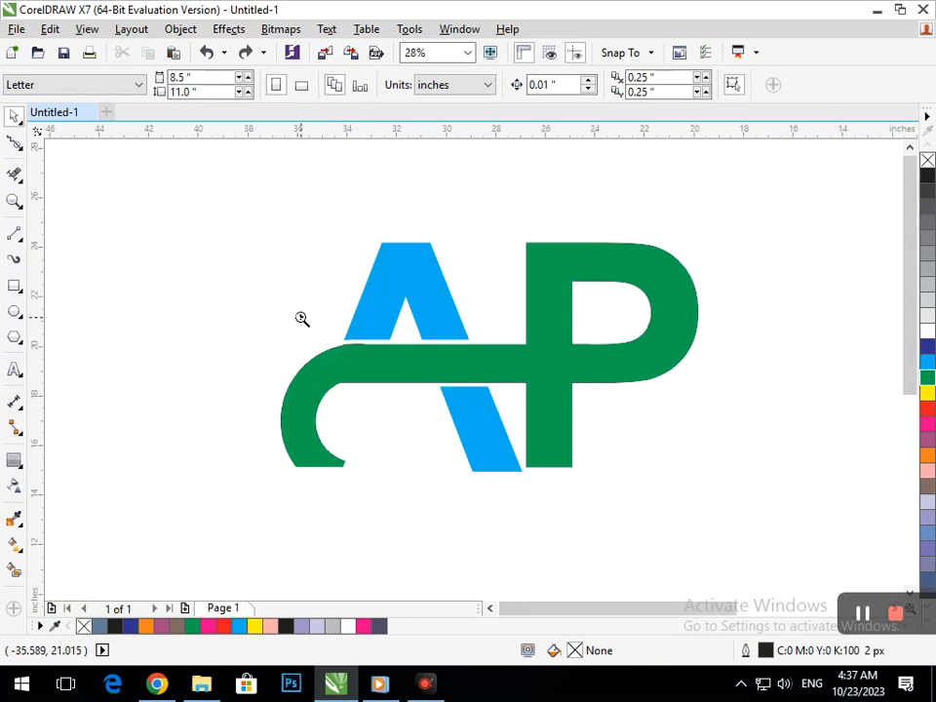
{"action": "left_click_drag", "start_coordinate": [302, 319], "coordinate": [453, 383]}
{"action": "left_click_drag", "start_coordinate": [292, 329], "coordinate": [299, 352]}
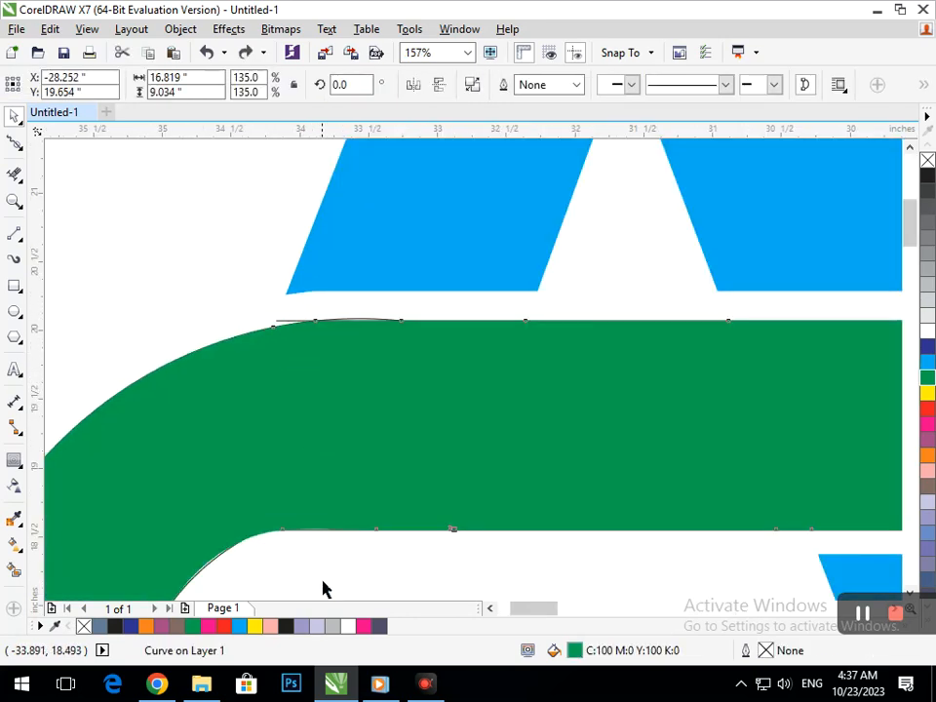
{"action": "left_click", "coordinate": [332, 509]}
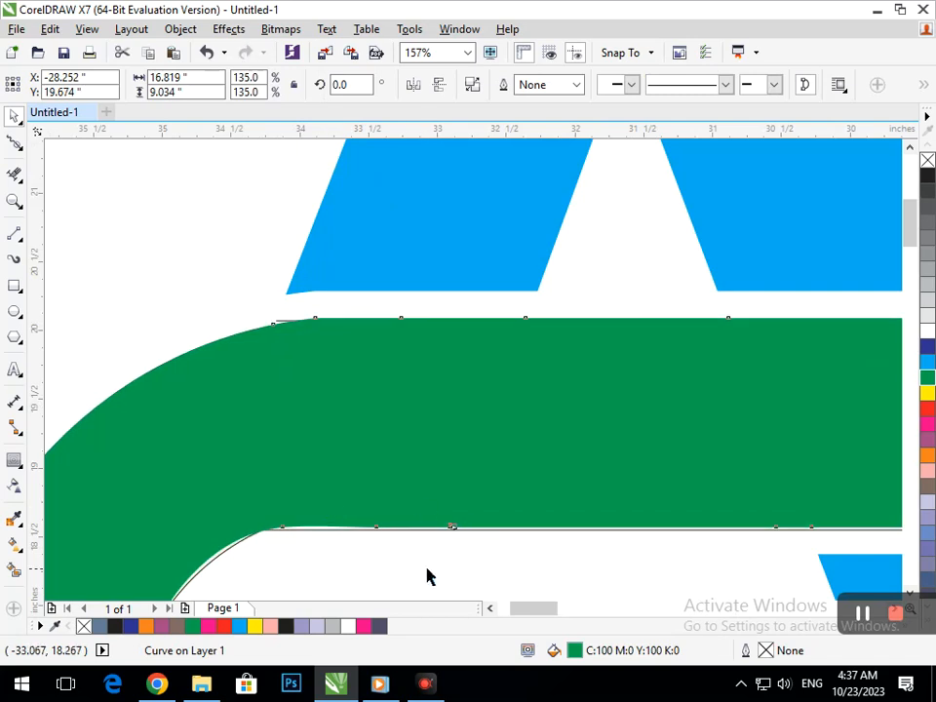
{"action": "left_click", "coordinate": [387, 548]}
{"action": "left_click", "coordinate": [378, 557]}
{"action": "left_click_drag", "start_coordinate": [378, 557], "coordinate": [390, 577]}
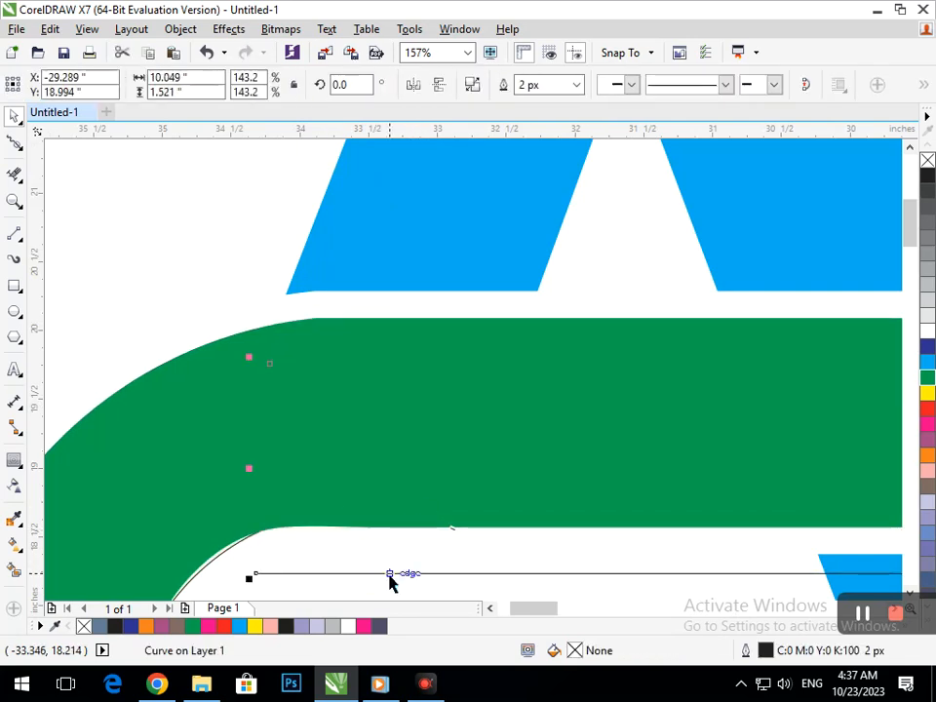
{"action": "left_click", "coordinate": [399, 533]}
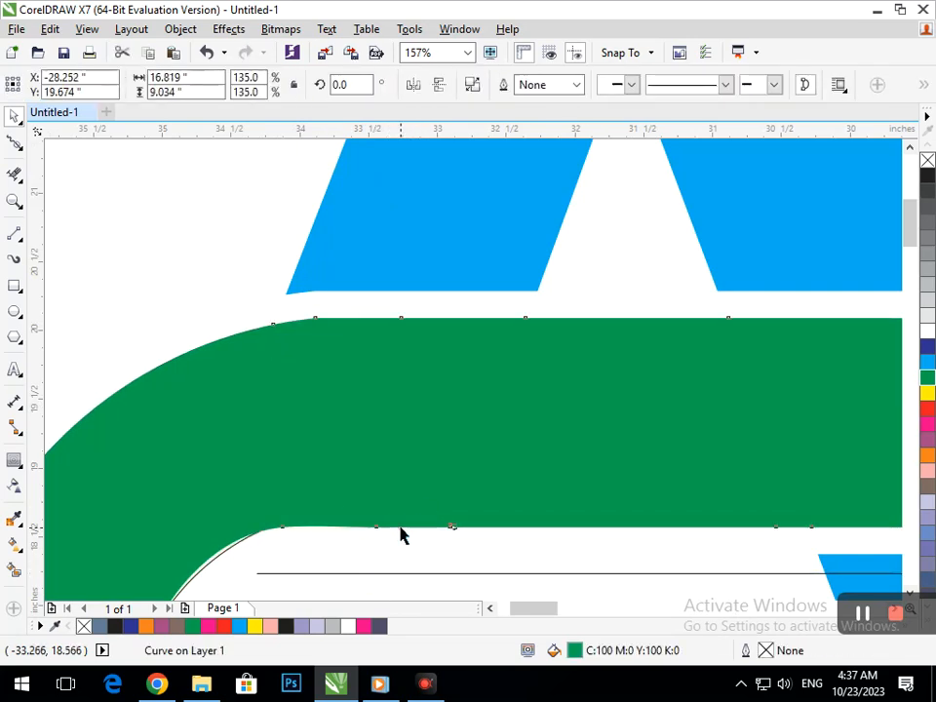
{"action": "left_click", "coordinate": [399, 571]}
{"action": "key", "text": "Delete"}
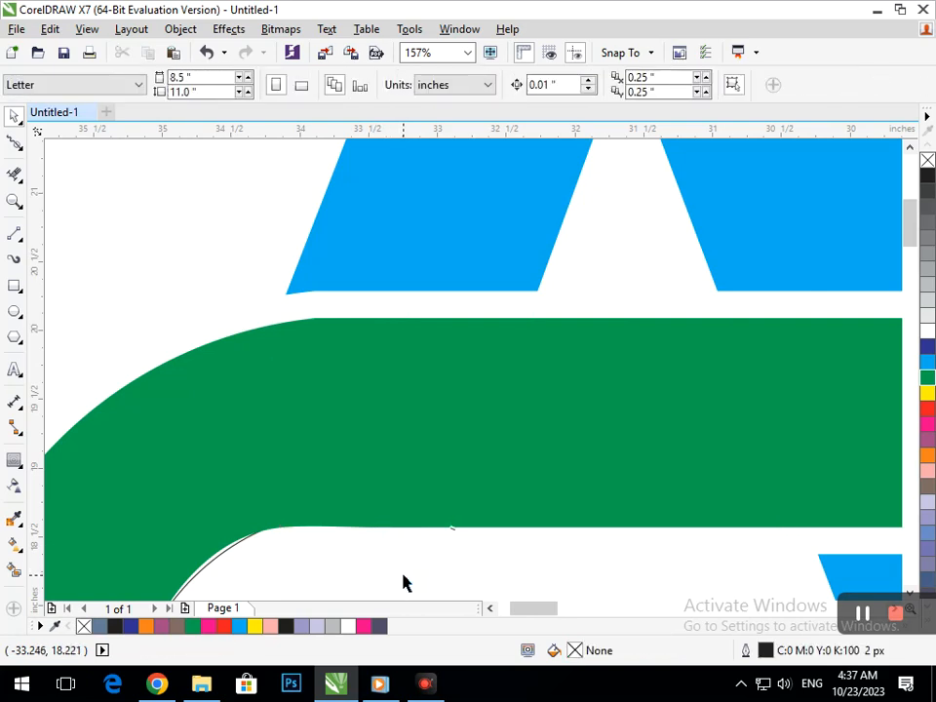
- Delete the stray outline curve along the outer edge of the band's left arc
{"action": "scroll", "coordinate": [351, 517], "scroll_direction": "down", "scroll_amount": 5}
{"action": "key", "text": "z"}
{"action": "left_click_drag", "start_coordinate": [261, 331], "coordinate": [419, 476]}
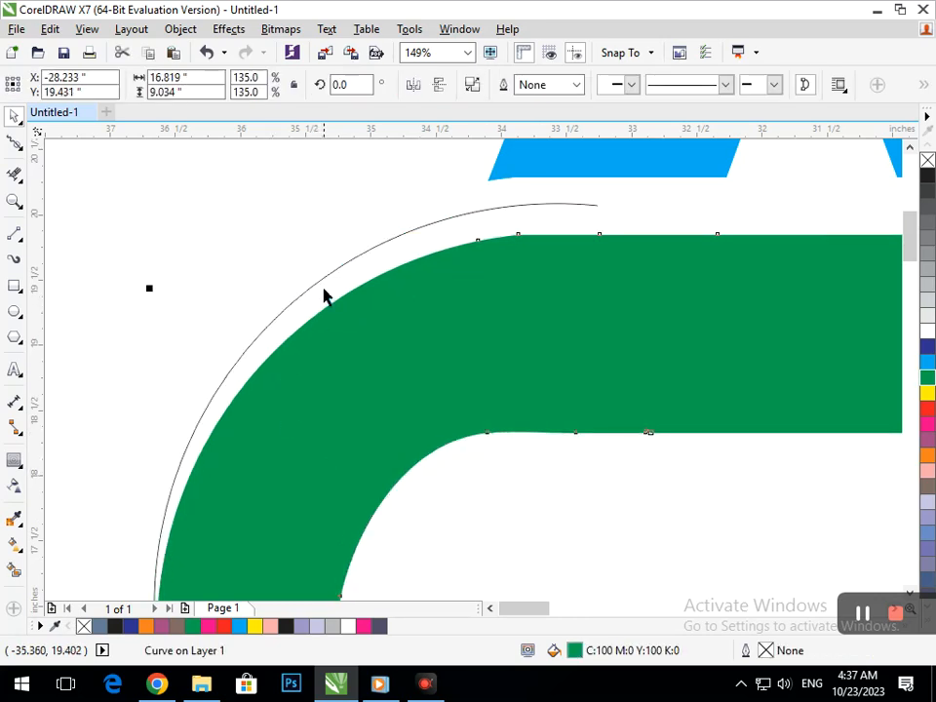
{"action": "key", "text": "ctrl+z"}
{"action": "left_click", "coordinate": [405, 445]}
{"action": "key", "text": "F2"}
{"action": "left_click_drag", "start_coordinate": [372, 407], "coordinate": [485, 476]}
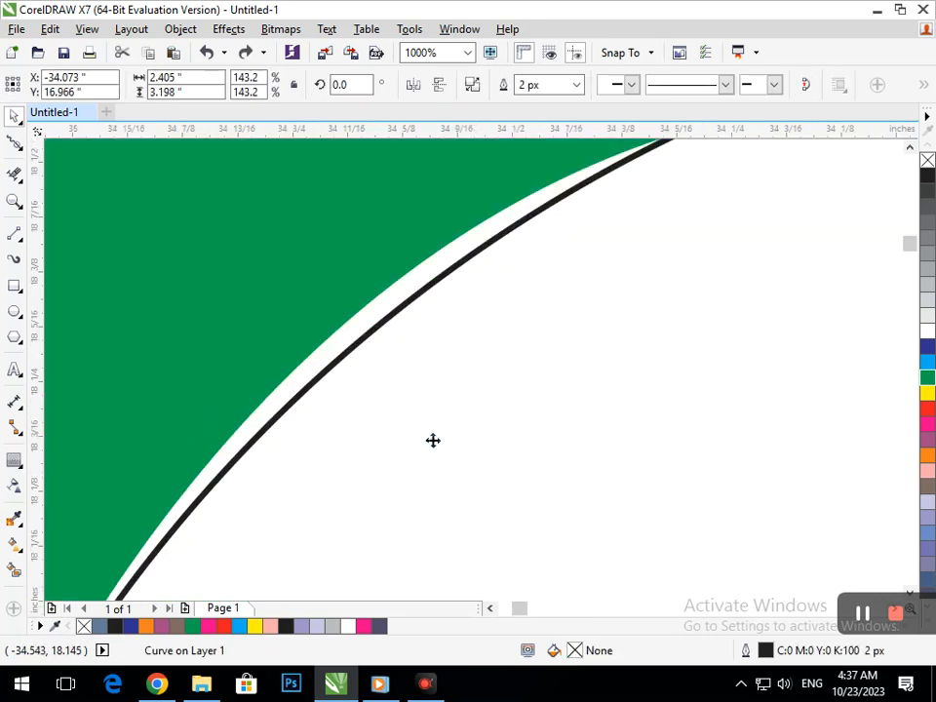
{"action": "left_click", "coordinate": [842, 448]}
{"action": "left_click_drag", "start_coordinate": [391, 328], "coordinate": [451, 419]}
{"action": "key", "text": "Delete"}
- Delete the leftover outline line beneath the band's lower edge toward the P
{"action": "key", "text": "F2"}
{"action": "right_click", "coordinate": [387, 341]}
{"action": "key", "text": "F2"}
{"action": "right_click", "coordinate": [591, 427]}
{"action": "key", "text": "F2"}
{"action": "left_click_drag", "start_coordinate": [541, 357], "coordinate": [655, 412]}
{"action": "key", "text": "F2"}
{"action": "left_click_drag", "start_coordinate": [398, 388], "coordinate": [566, 285]}
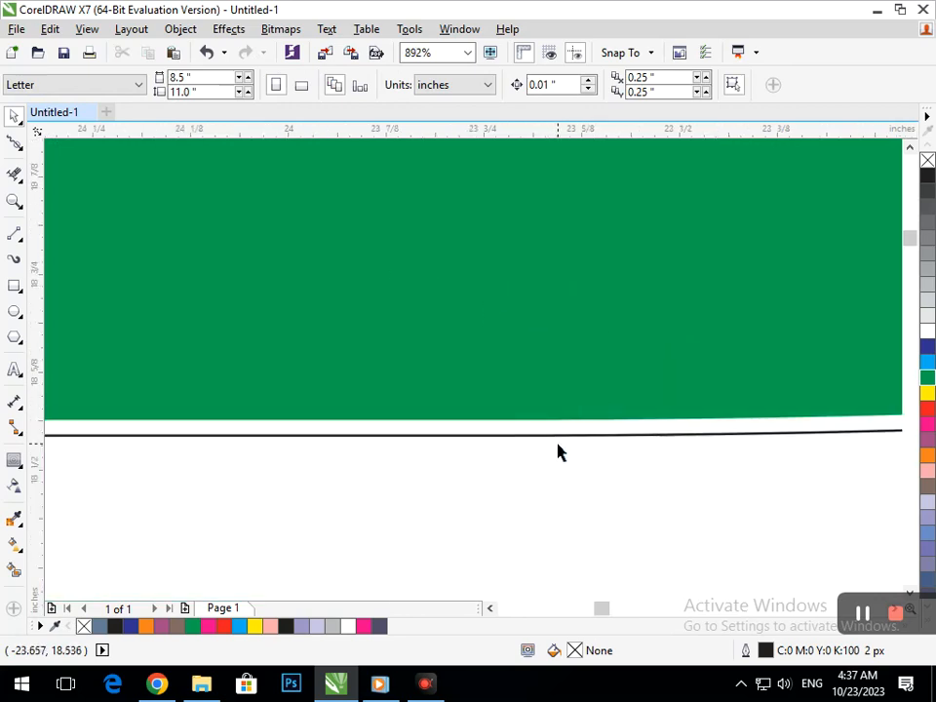
{"action": "left_click_drag", "start_coordinate": [561, 442], "coordinate": [563, 458]}
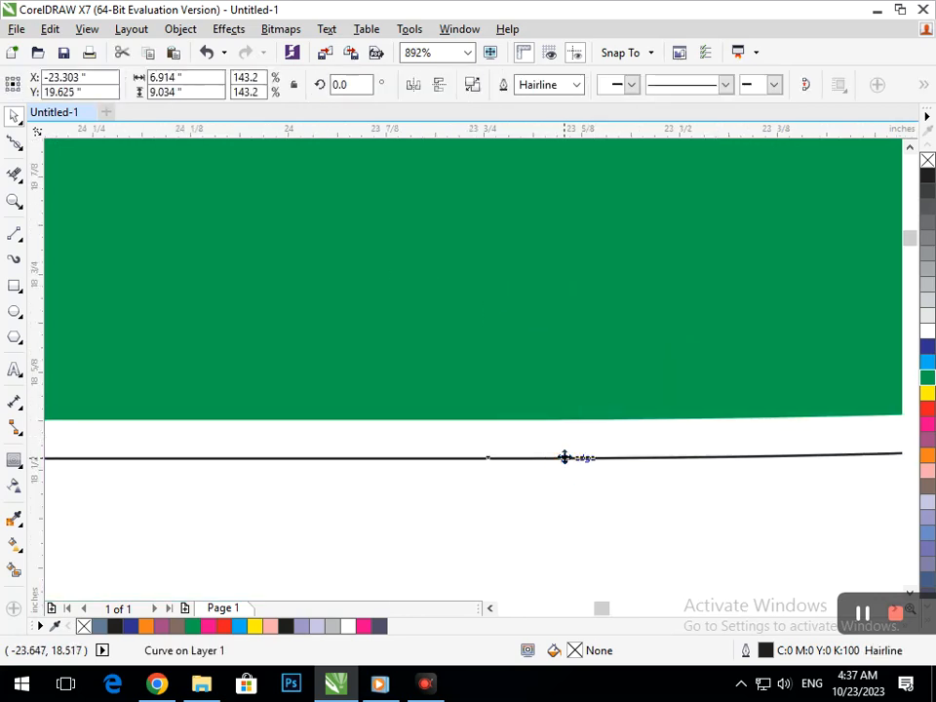
{"action": "key", "text": "Delete"}
- Delete the stray outline line beside the bottom of the band's curled end
{"action": "key", "text": "F2"}
{"action": "right_click", "coordinate": [448, 318]}
{"action": "right_click", "coordinate": [416, 312]}
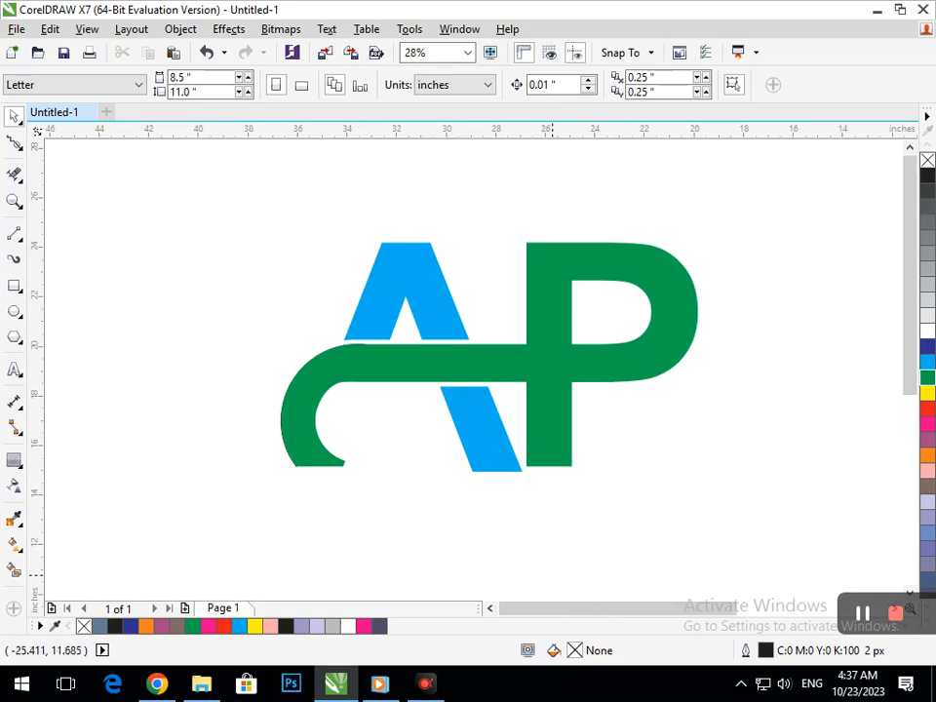
{"action": "left_click_drag", "start_coordinate": [234, 441], "coordinate": [339, 485]}
{"action": "left_click_drag", "start_coordinate": [344, 397], "coordinate": [400, 466]}
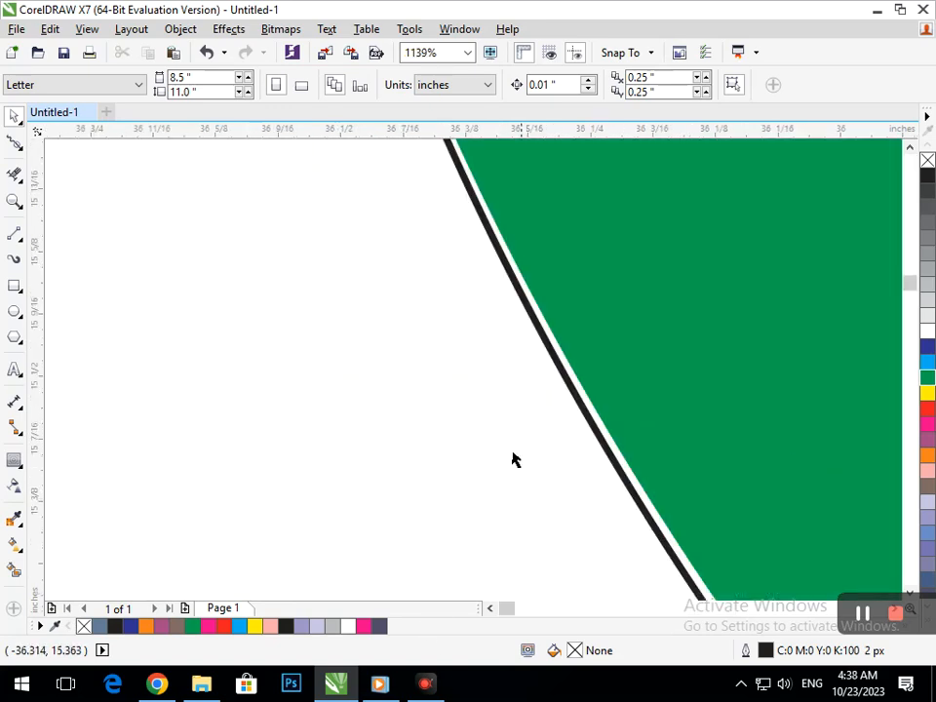
{"action": "scroll", "coordinate": [660, 501], "scroll_direction": "up", "scroll_amount": 5}
{"action": "left_click_drag", "start_coordinate": [661, 501], "coordinate": [411, 510]}
{"action": "key", "text": "Delete"}
- Zoom into the band's curled end to inspect it for remaining stray outlines
{"action": "key", "text": "F2"}
{"action": "right_click", "coordinate": [362, 428]}
{"action": "key", "text": "F2"}
{"action": "right_click", "coordinate": [400, 390]}
{"action": "key", "text": "F2"}
{"action": "right_click", "coordinate": [444, 450]}
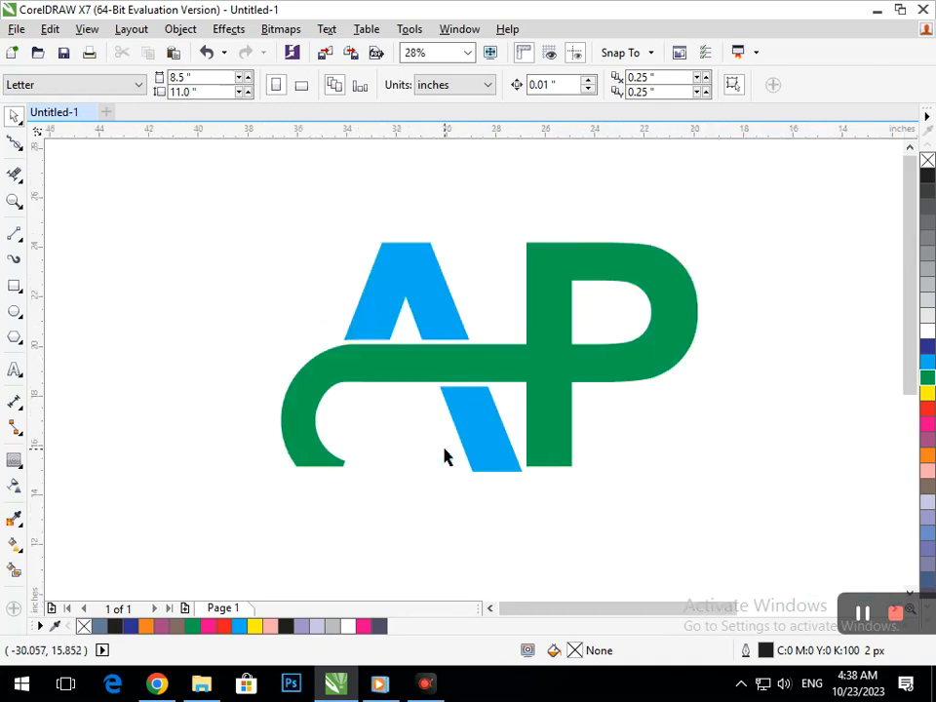
{"action": "key", "text": "F2"}
{"action": "left_click_drag", "start_coordinate": [320, 441], "coordinate": [395, 503]}
{"action": "key", "text": "F2"}
{"action": "right_click", "coordinate": [371, 420]}
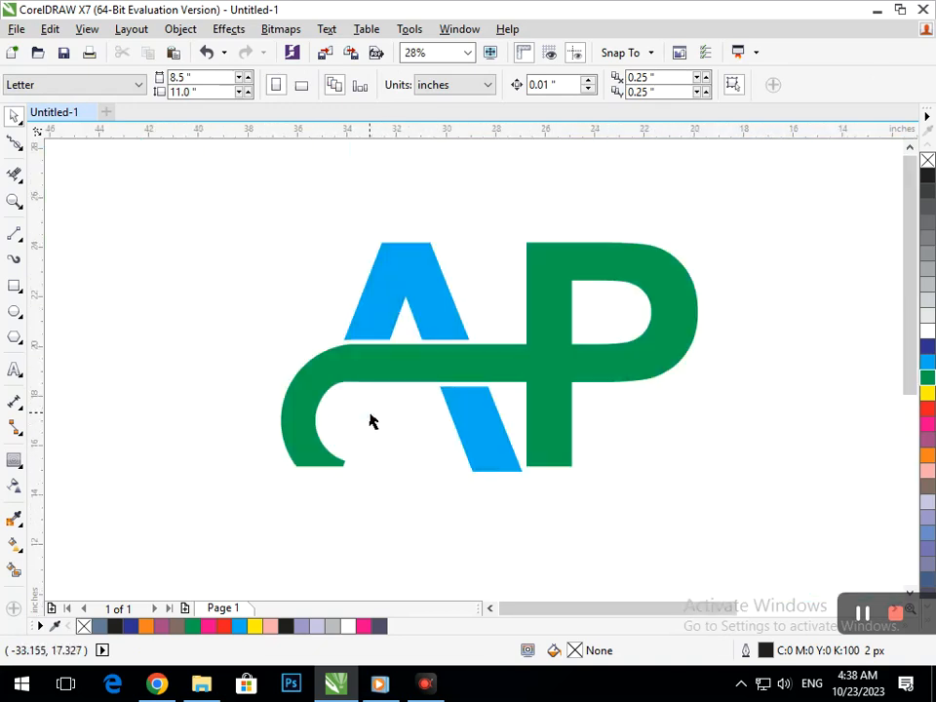